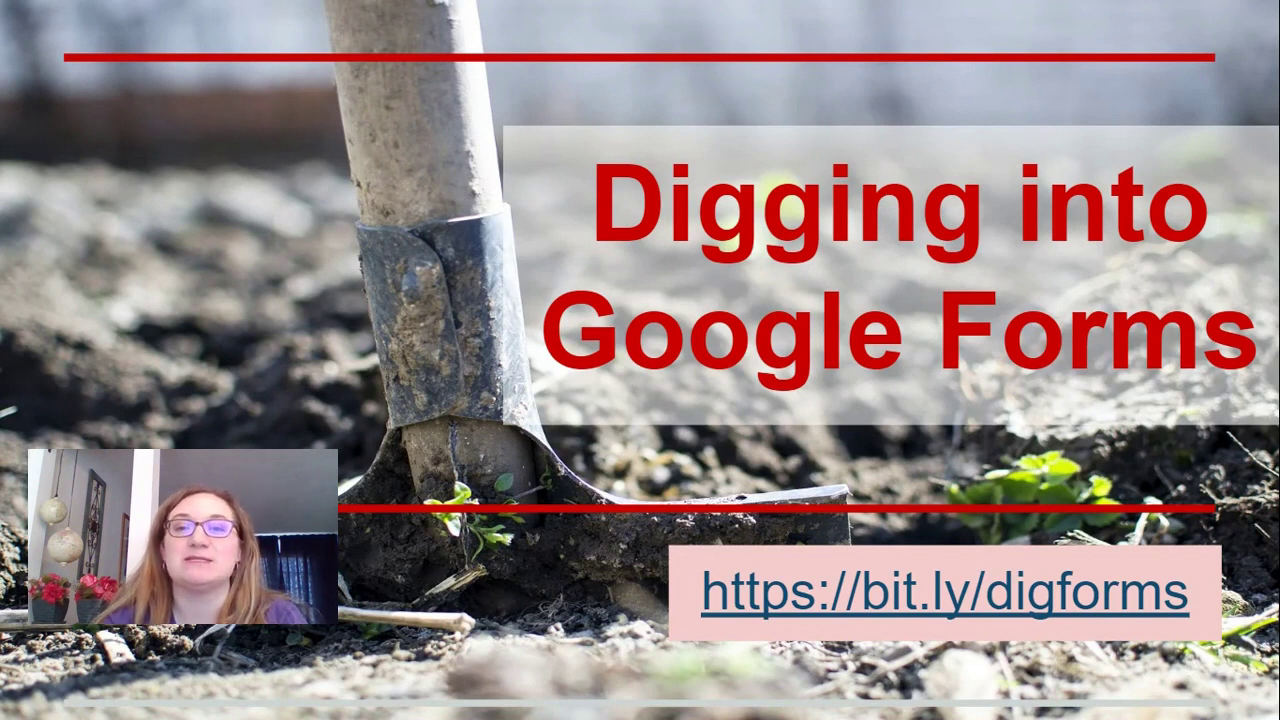
- Advance the slideshow to the Review Key Features slide and exit presentation mode
key(Right)
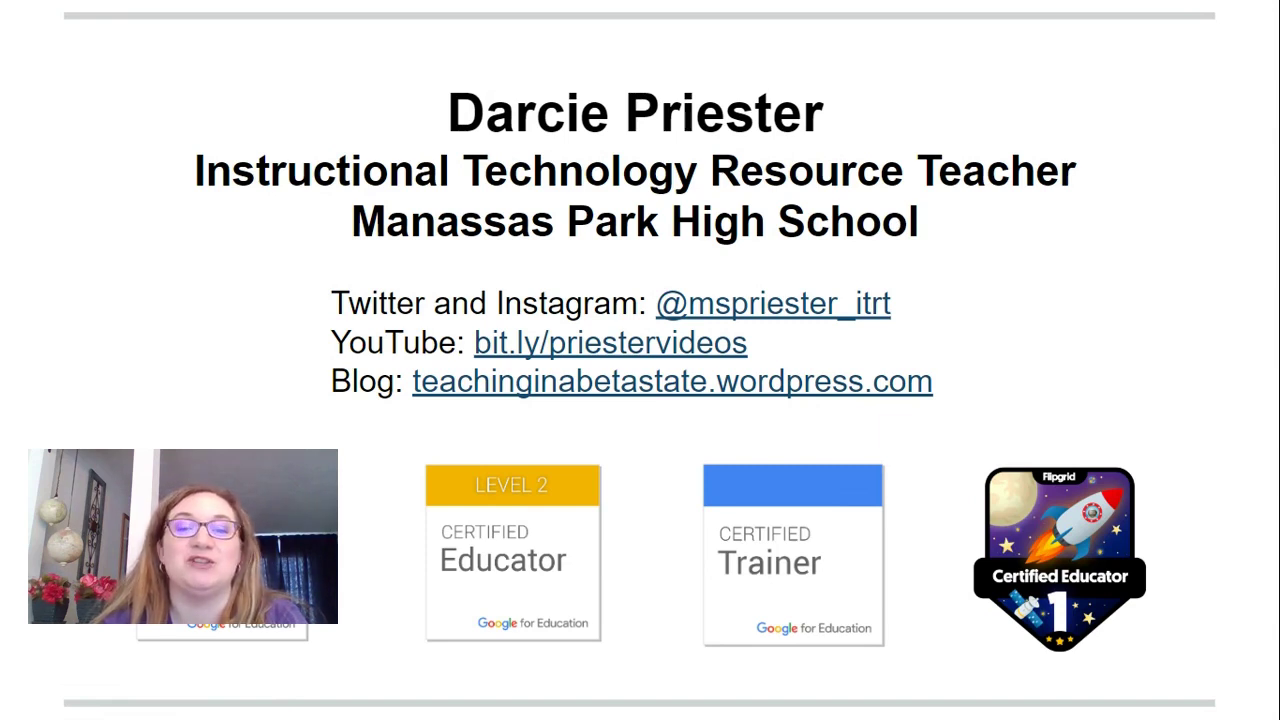
key(Right)
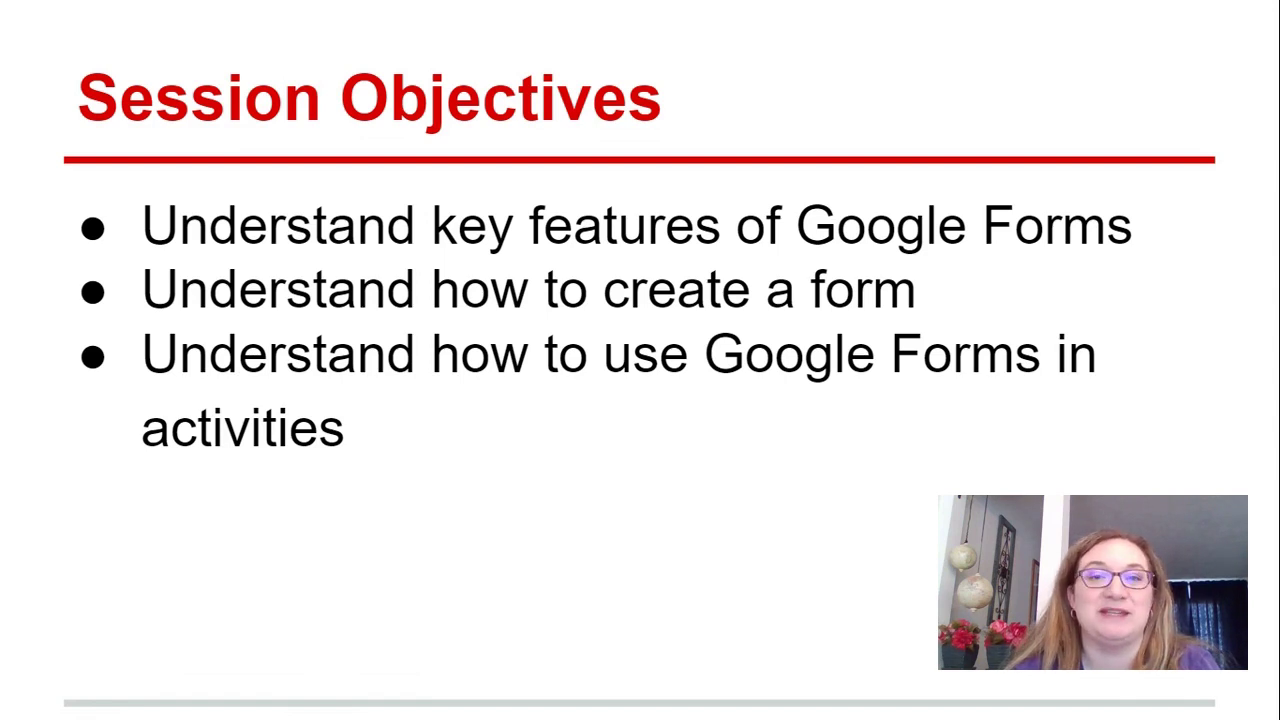
key(Right)
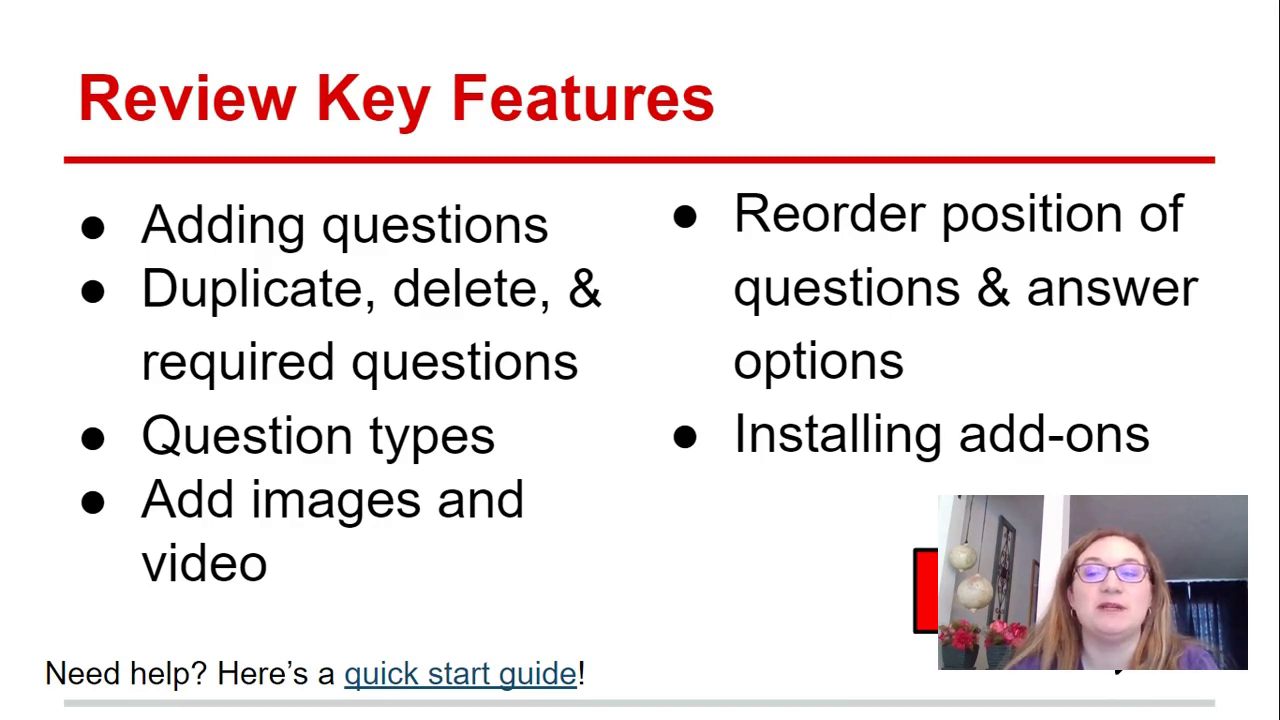
key(Escape)
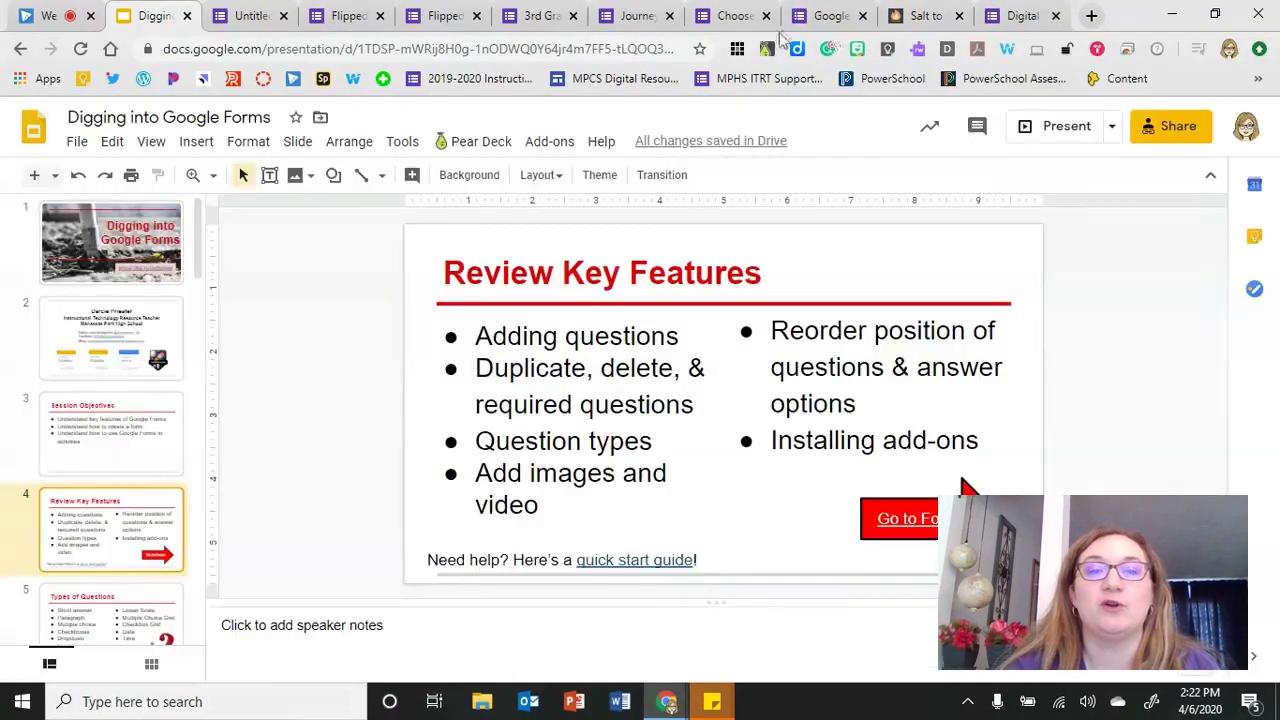
- Switch to the untitled form in Google Forms, title it "Title" and give the form file the same name
click(248, 15)
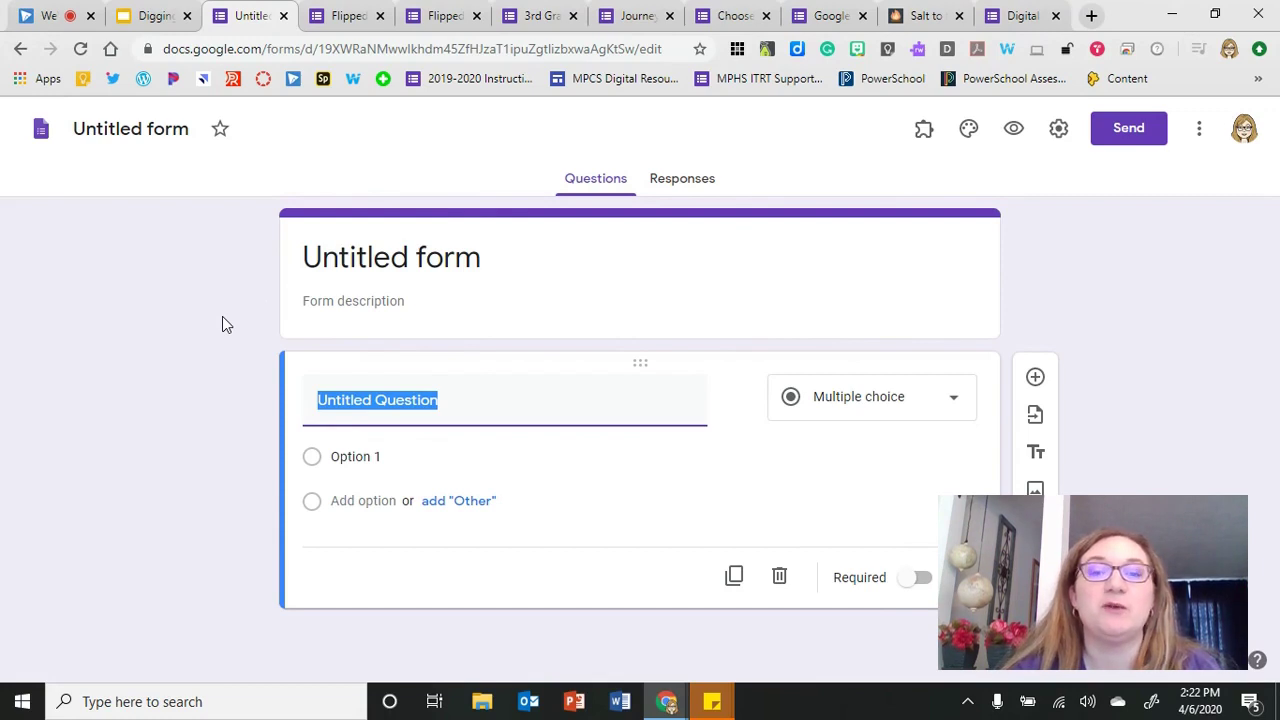
click(395, 248)
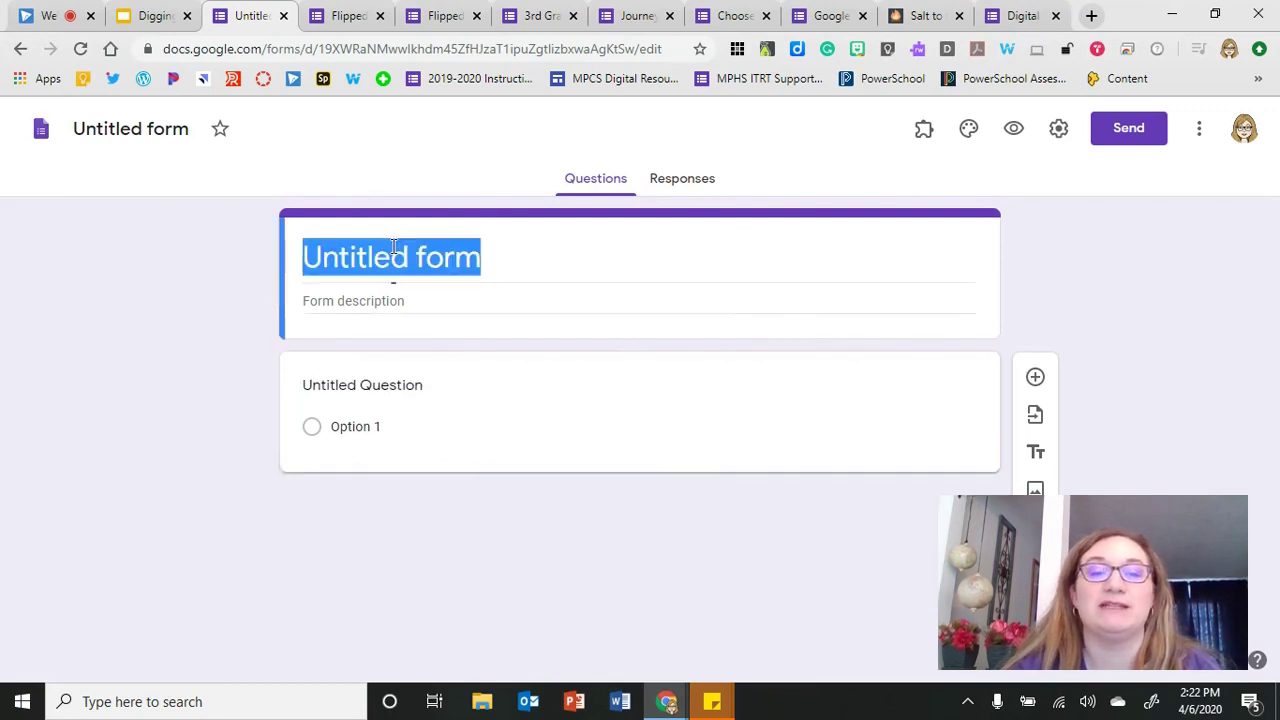
text(Ti)
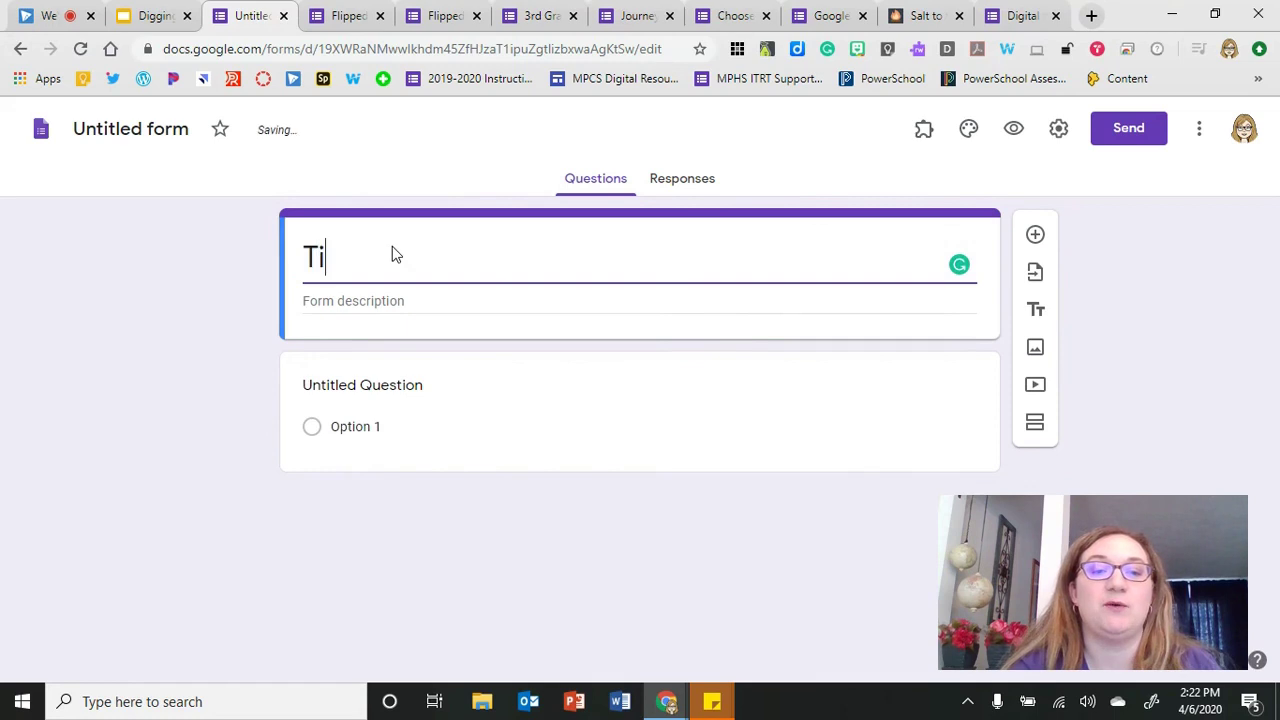
text(tle)
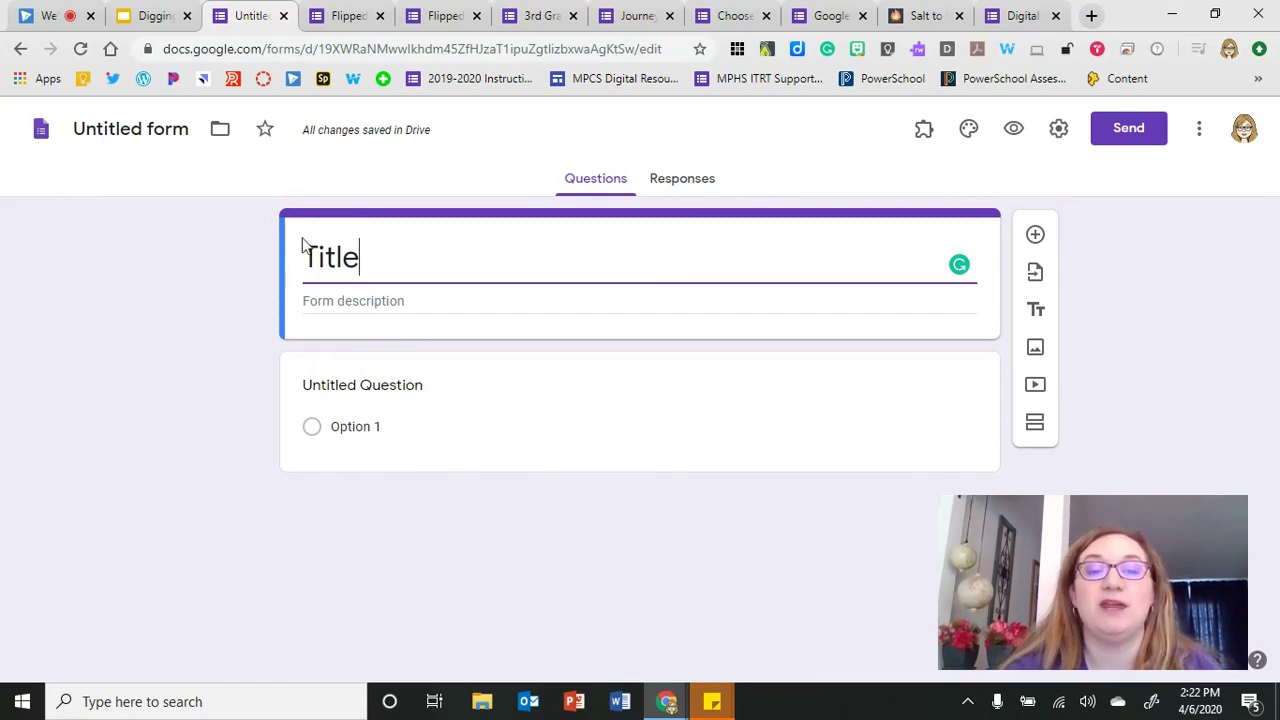
click(115, 133)
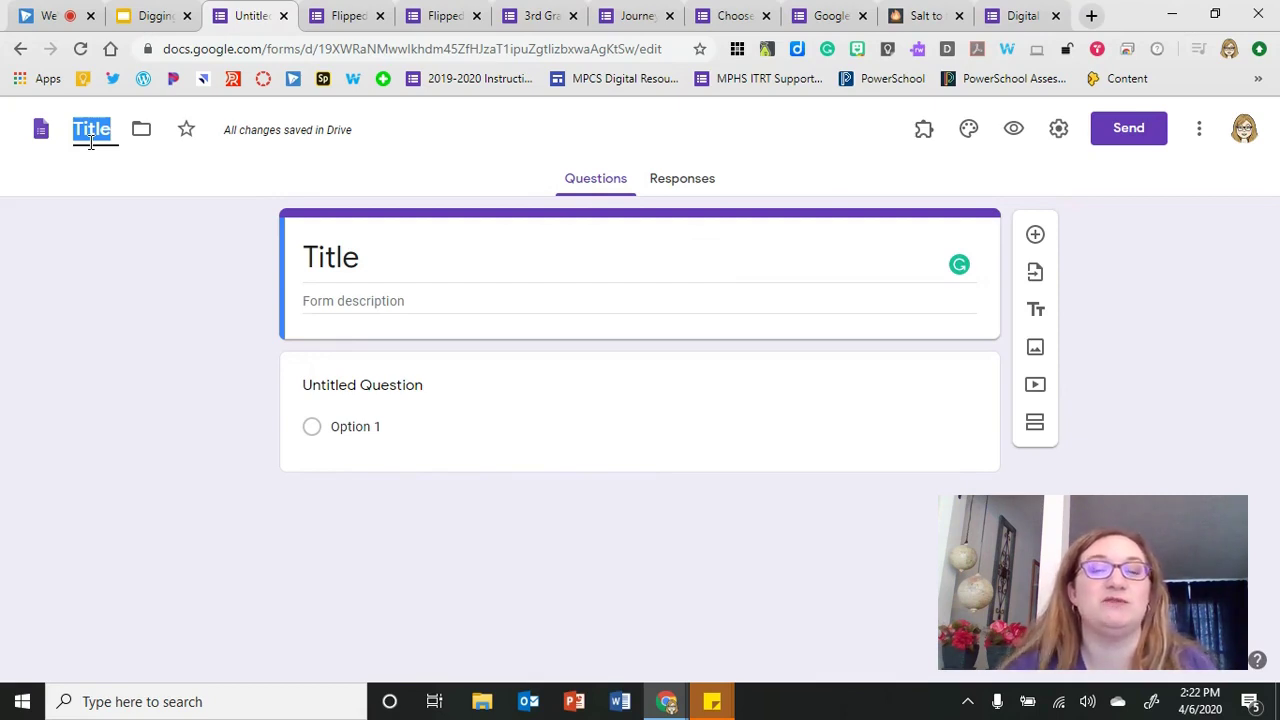
- Add a second answer option to the untitled multiple-choice question and insert a new blank question below it
click(481, 403)
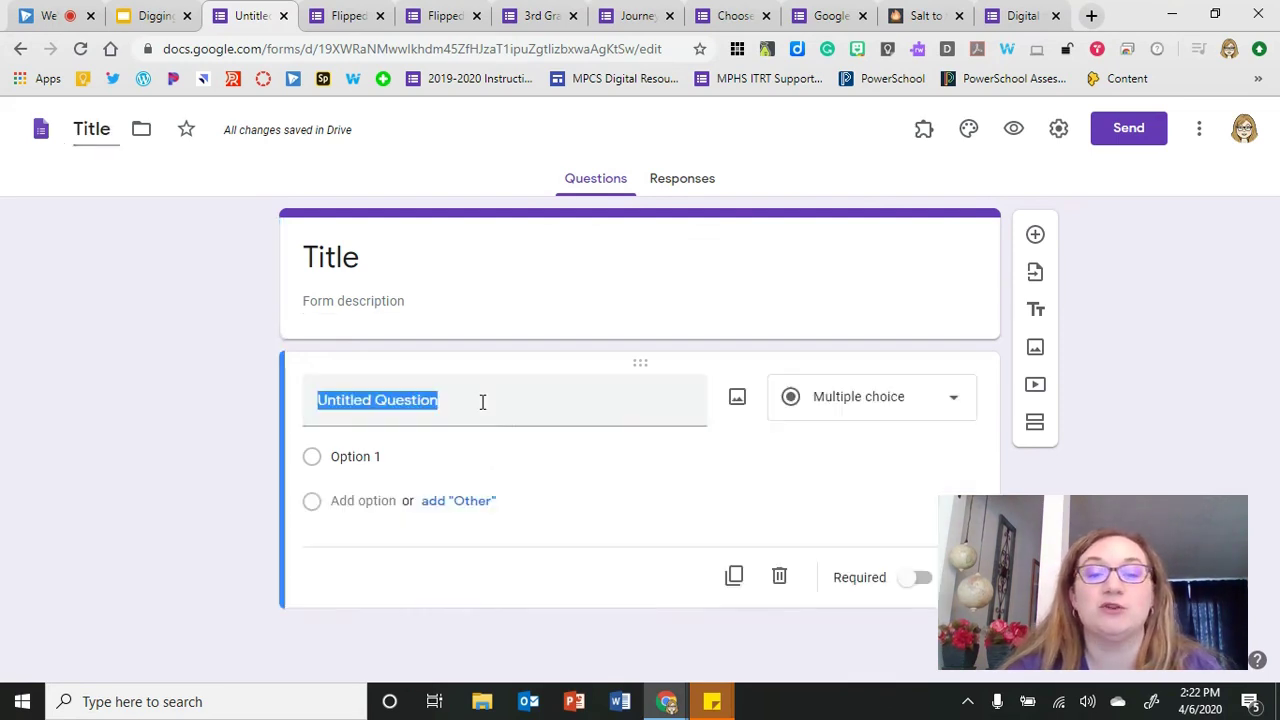
click(953, 400)
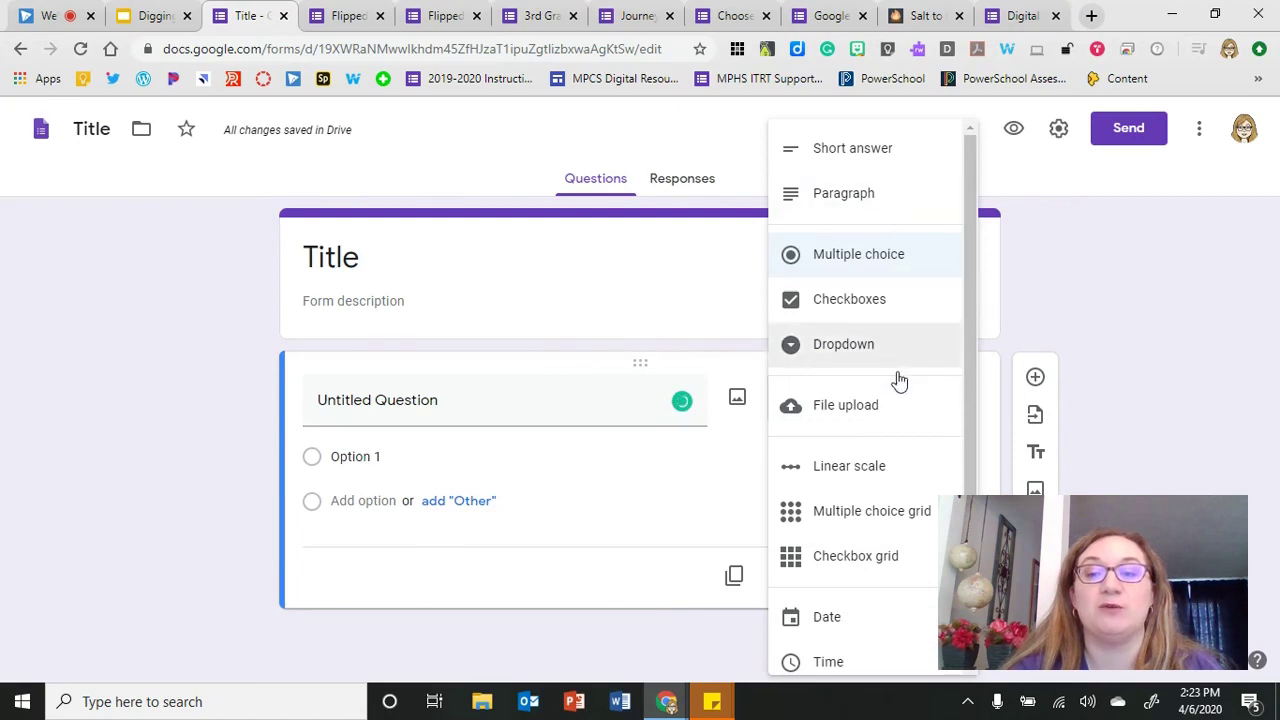
click(574, 399)
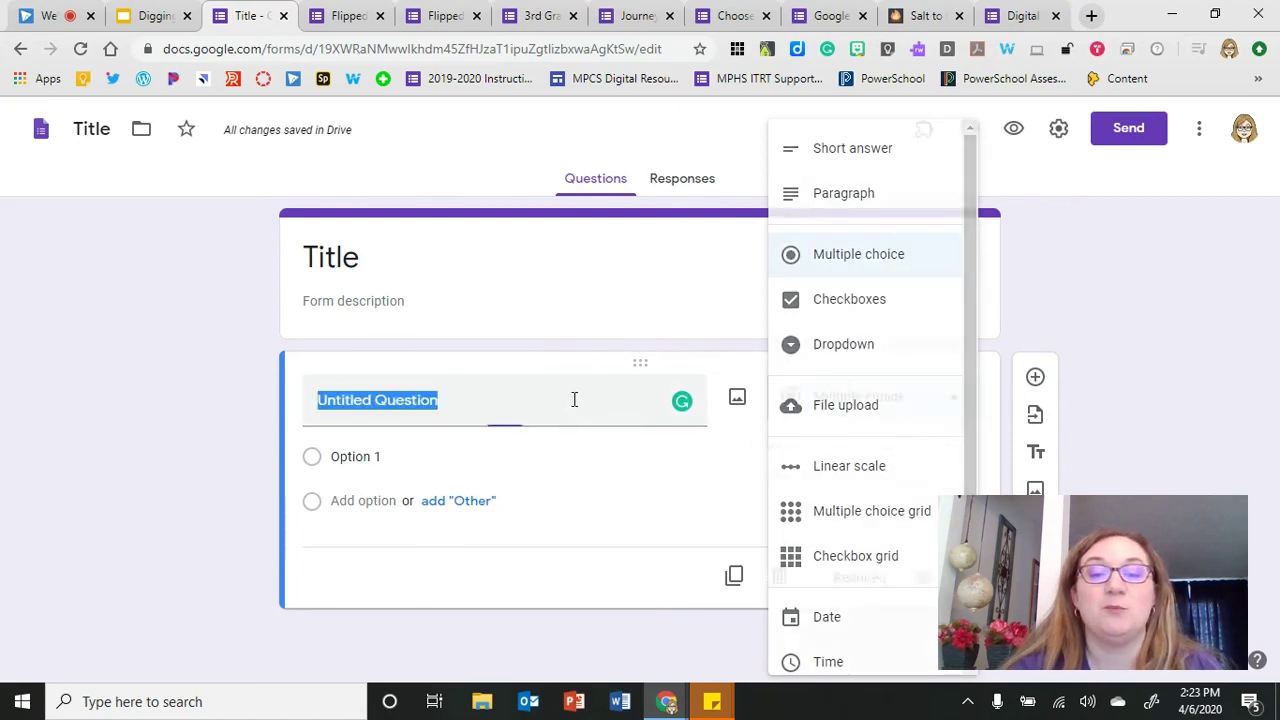
click(431, 458)
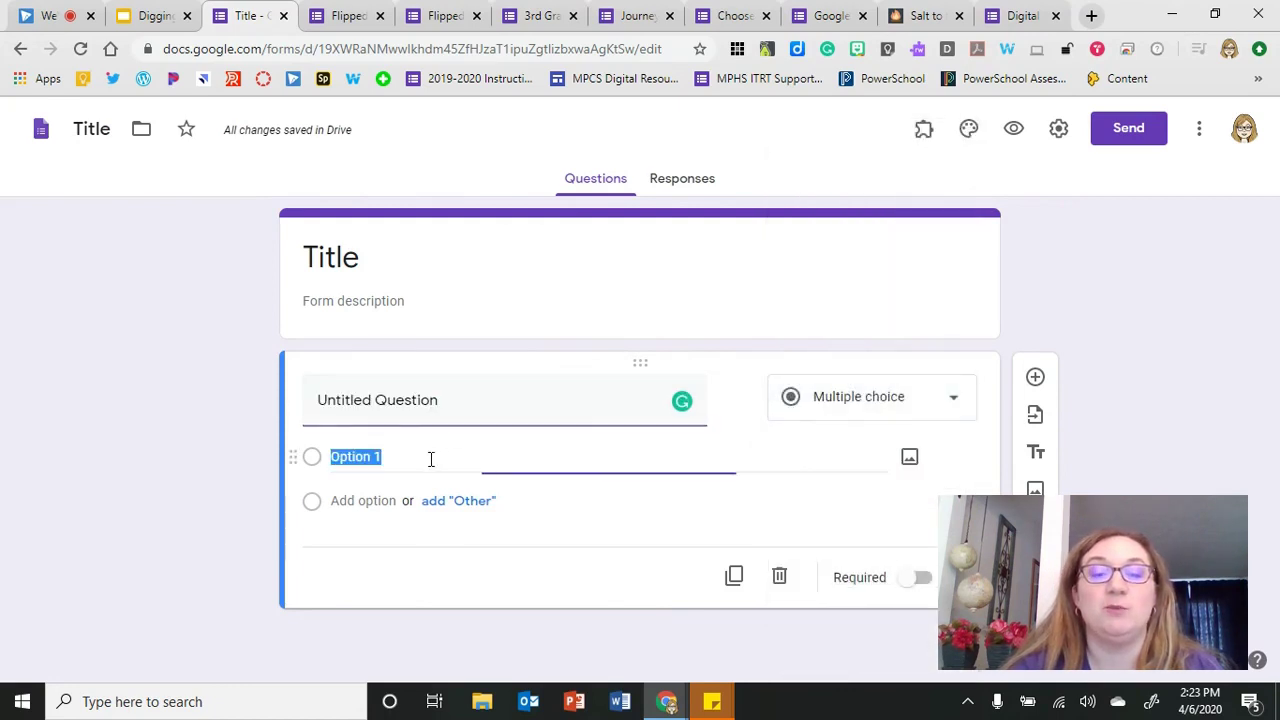
click(393, 499)
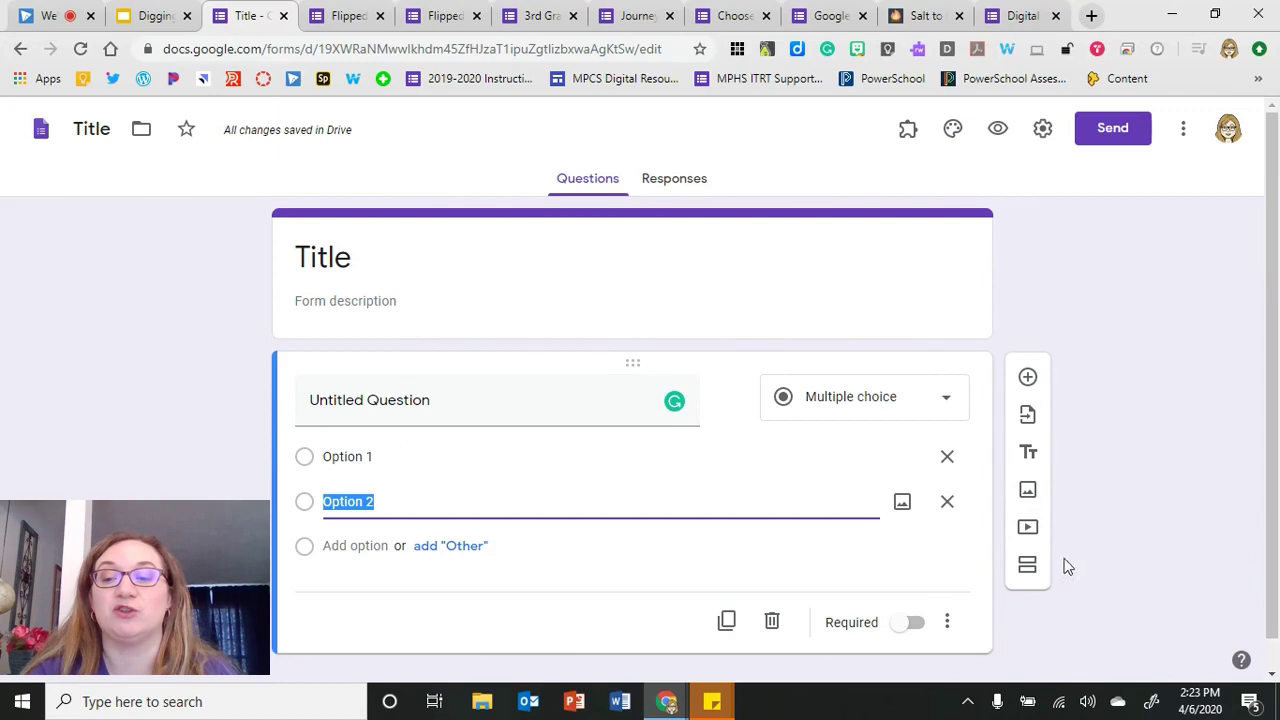
click(1028, 377)
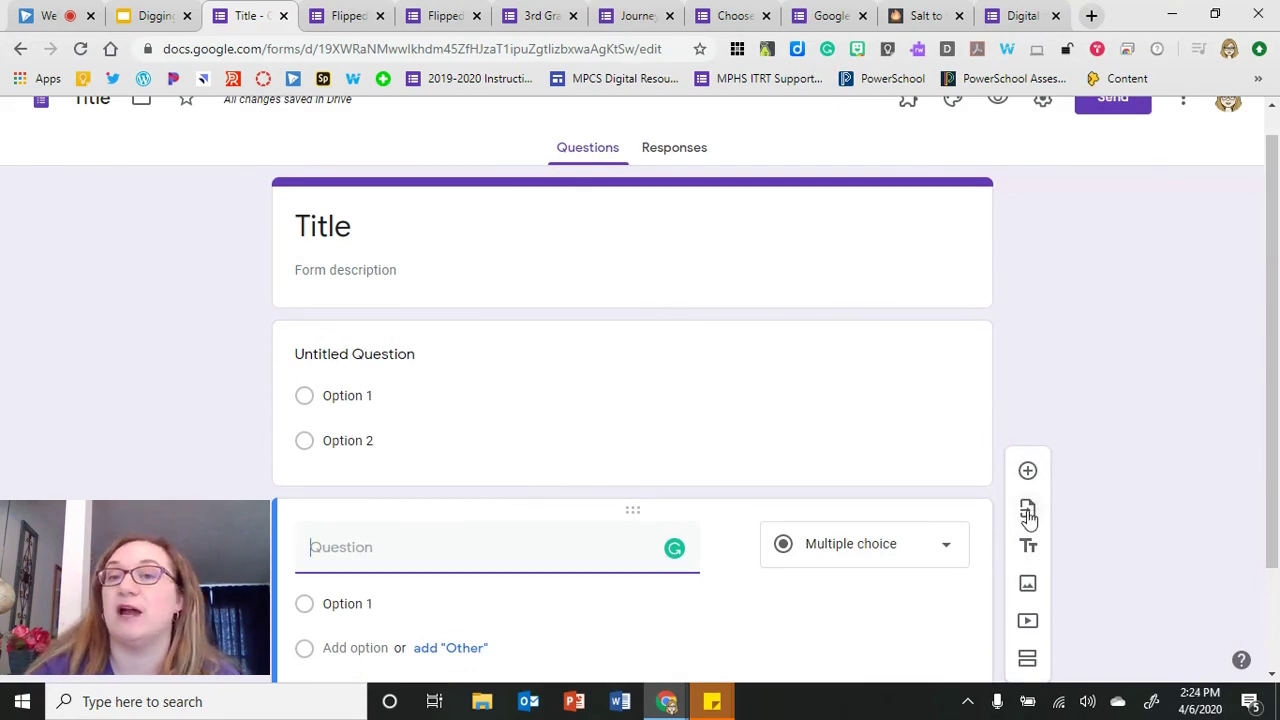
- Import only the first multiple-choice question, about explaining the indicator and grade criteria, from the Copy of Rubrics form
click(1027, 510)
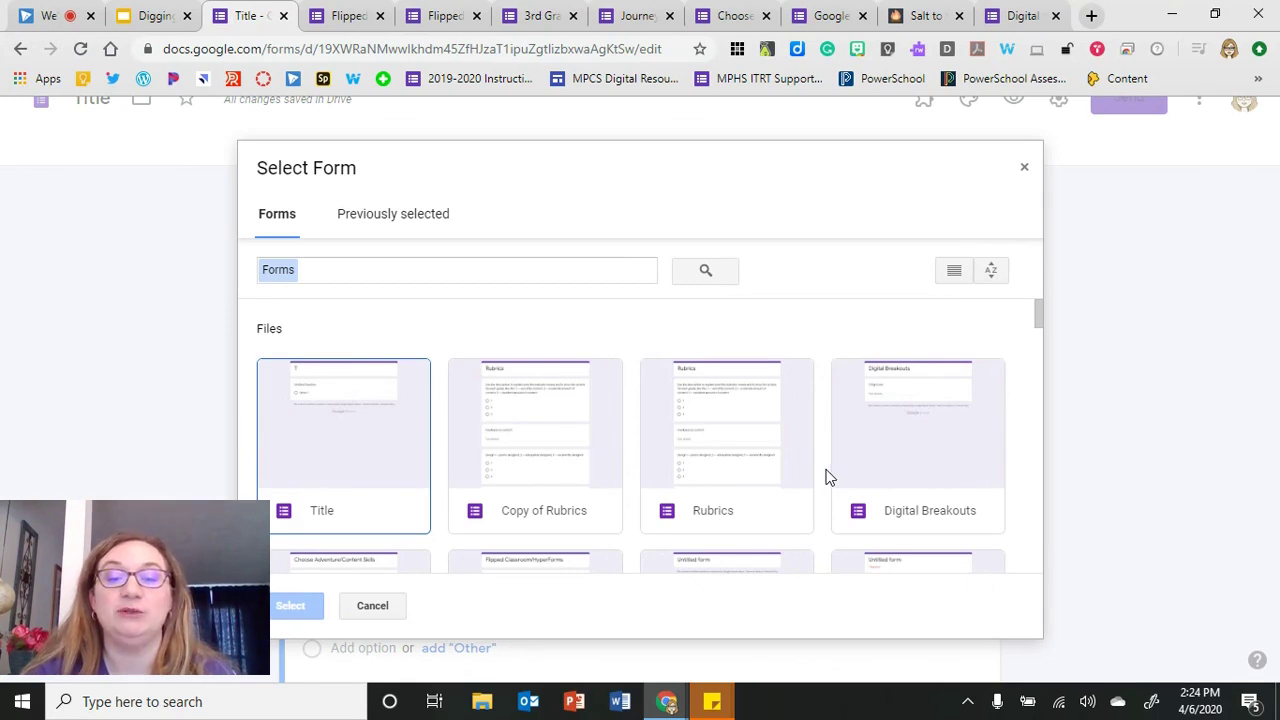
click(559, 465)
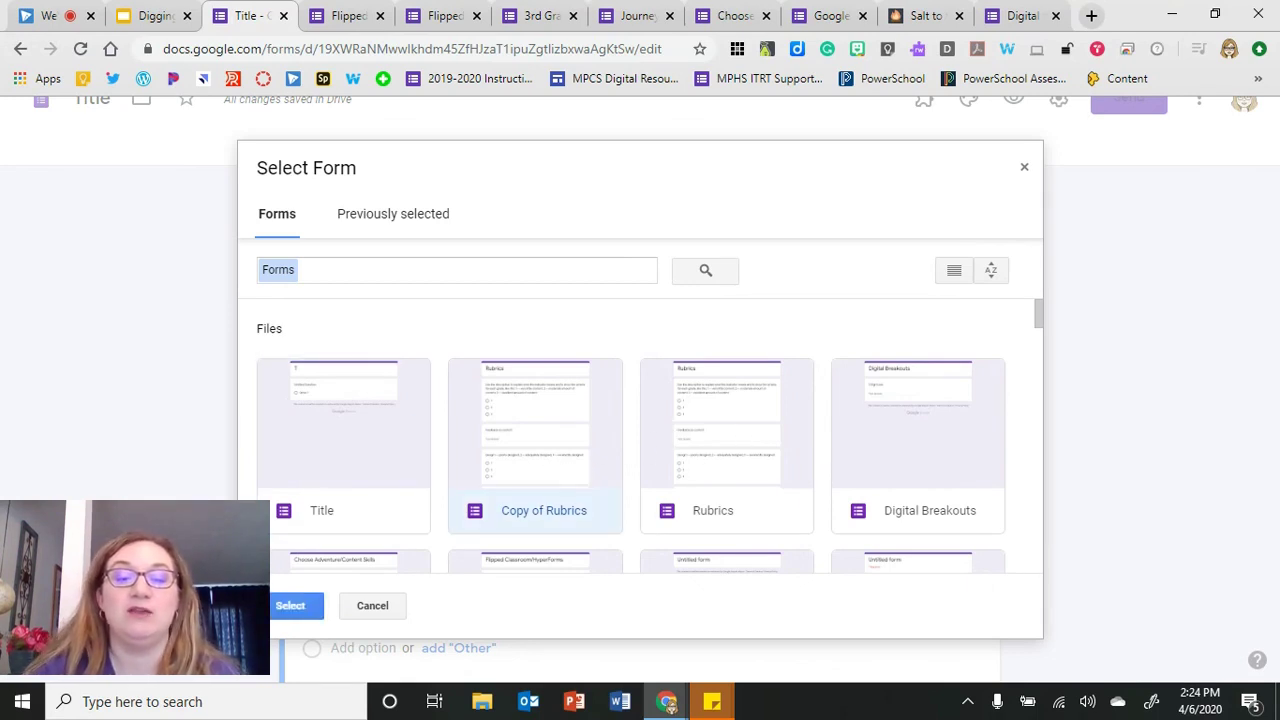
click(298, 606)
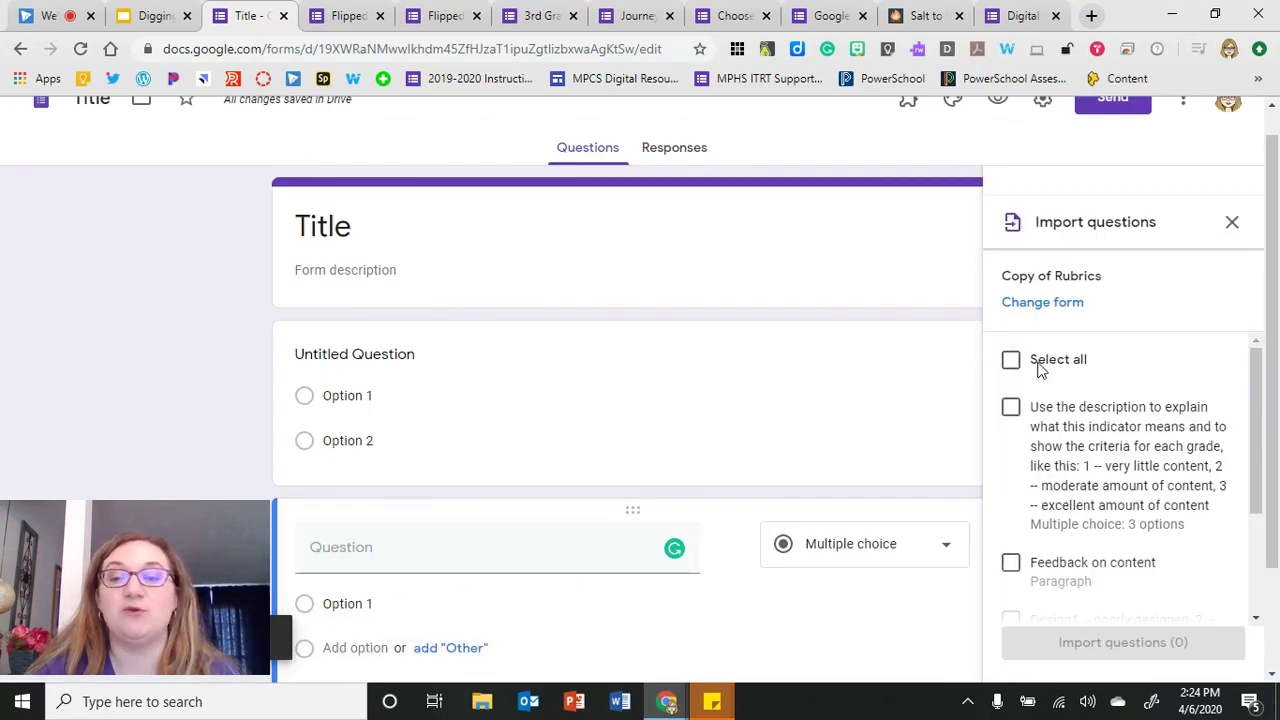
click(1011, 362)
click(1011, 362)
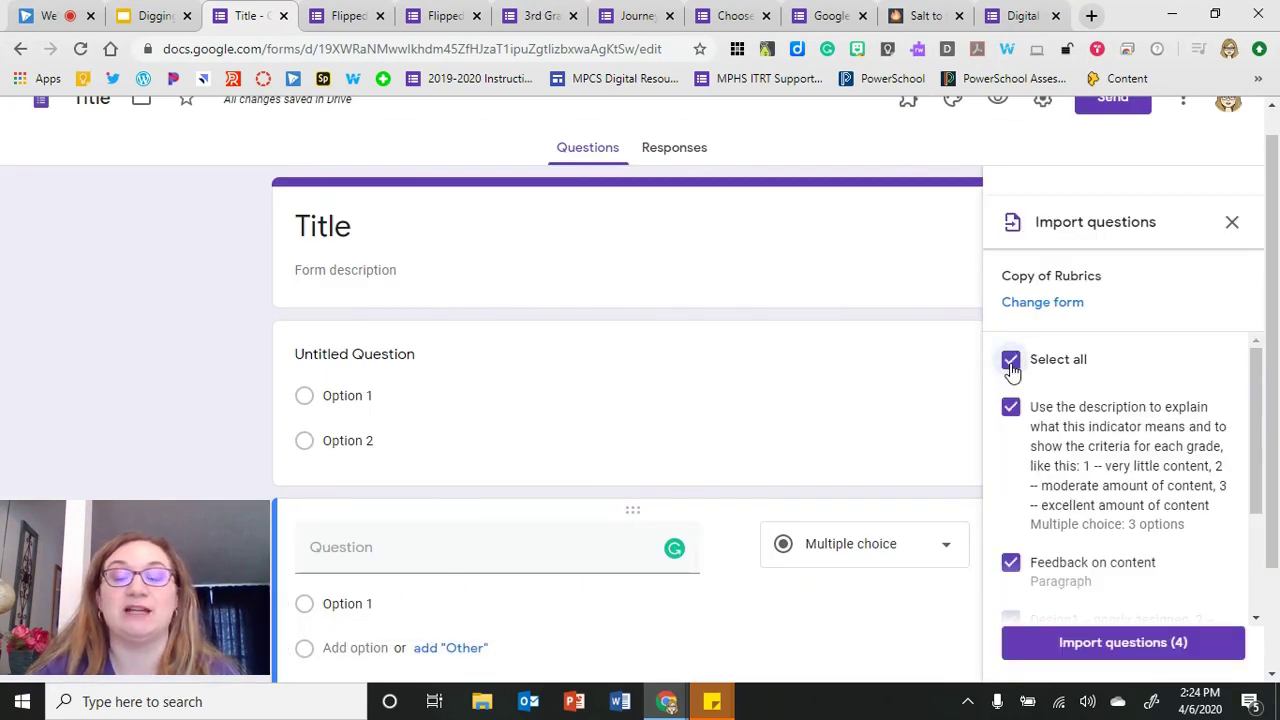
click(1011, 362)
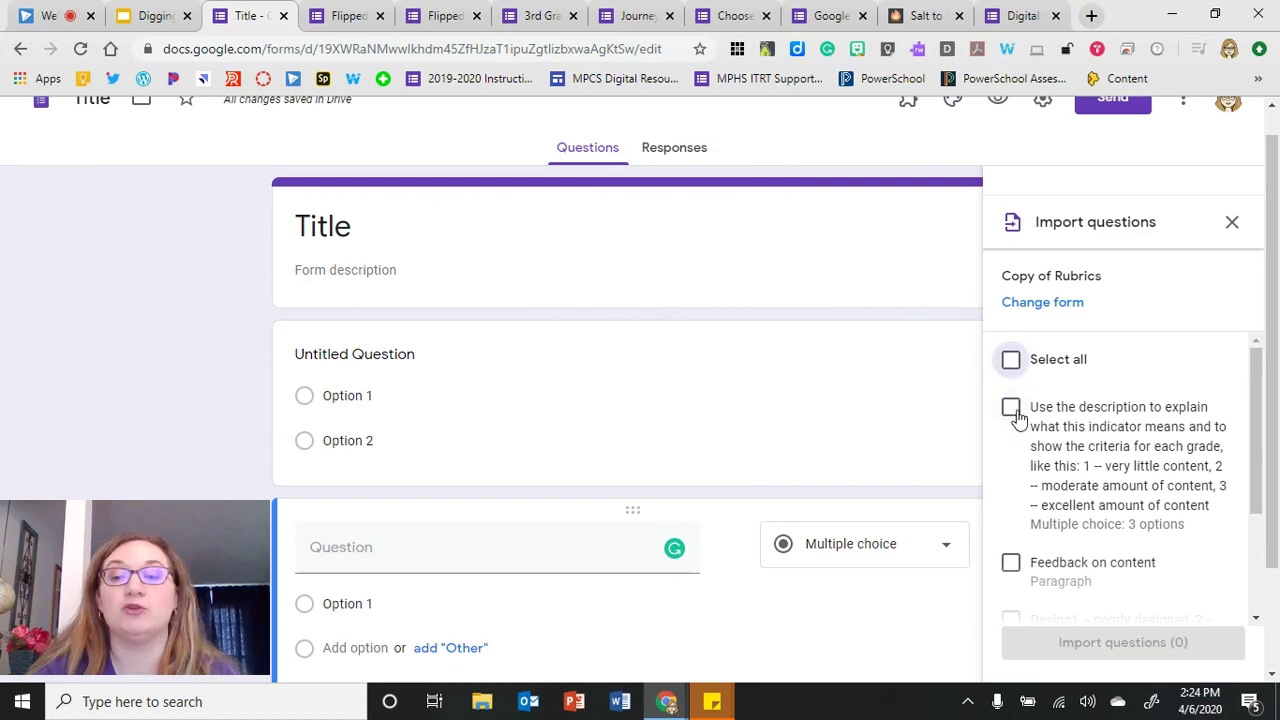
click(1011, 410)
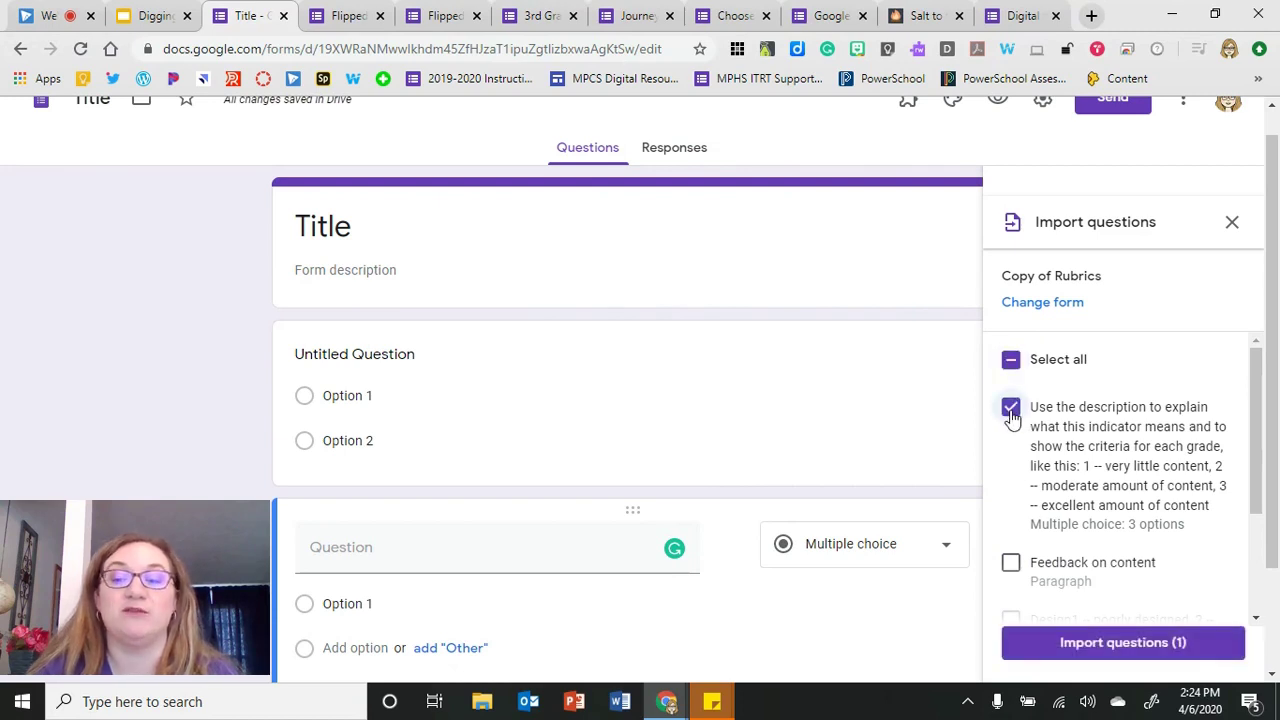
click(1088, 644)
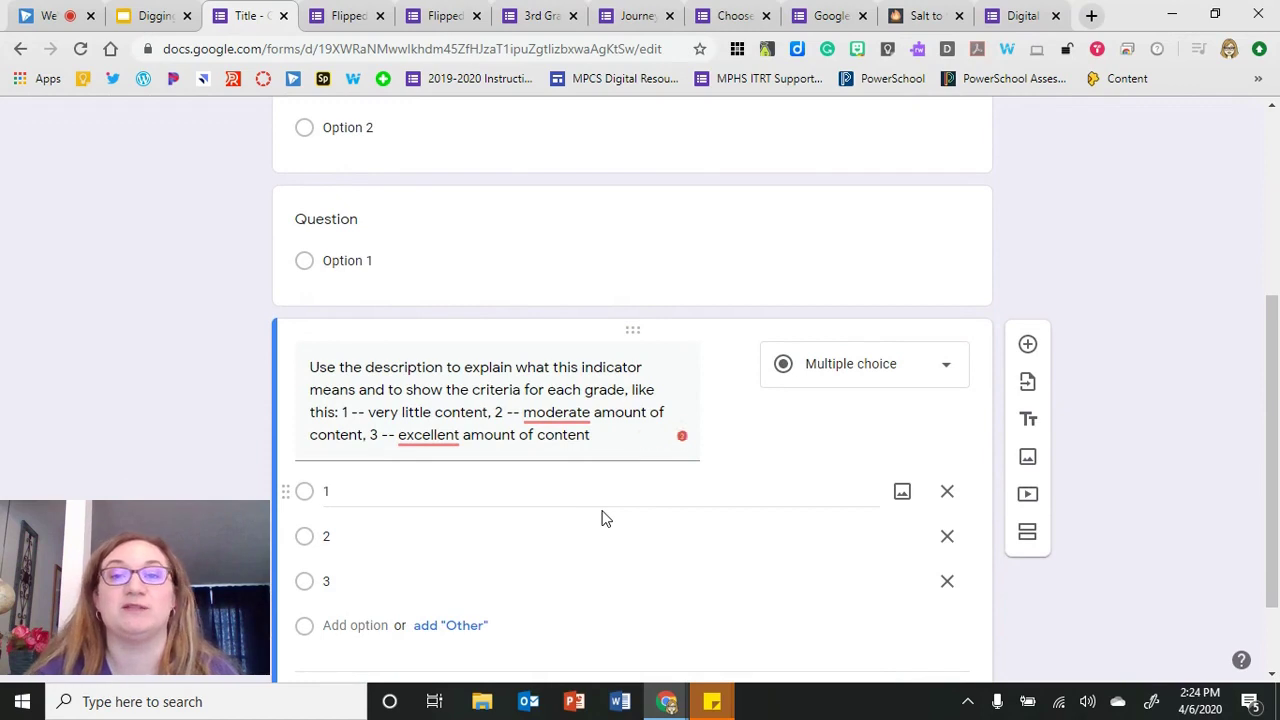
- Look over the form's questions, from the imported rubric question back up to the form title
click(646, 436)
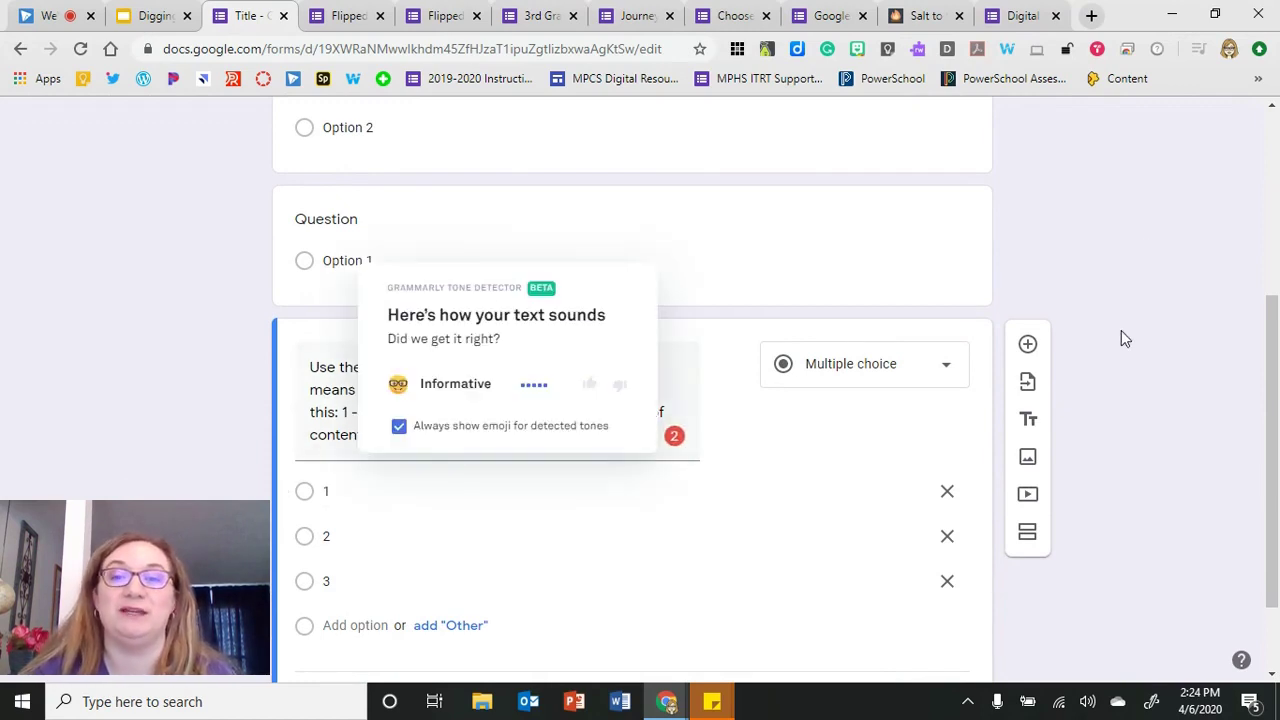
scroll(1117, 335, down, 1)
scroll(1116, 335, up, 2)
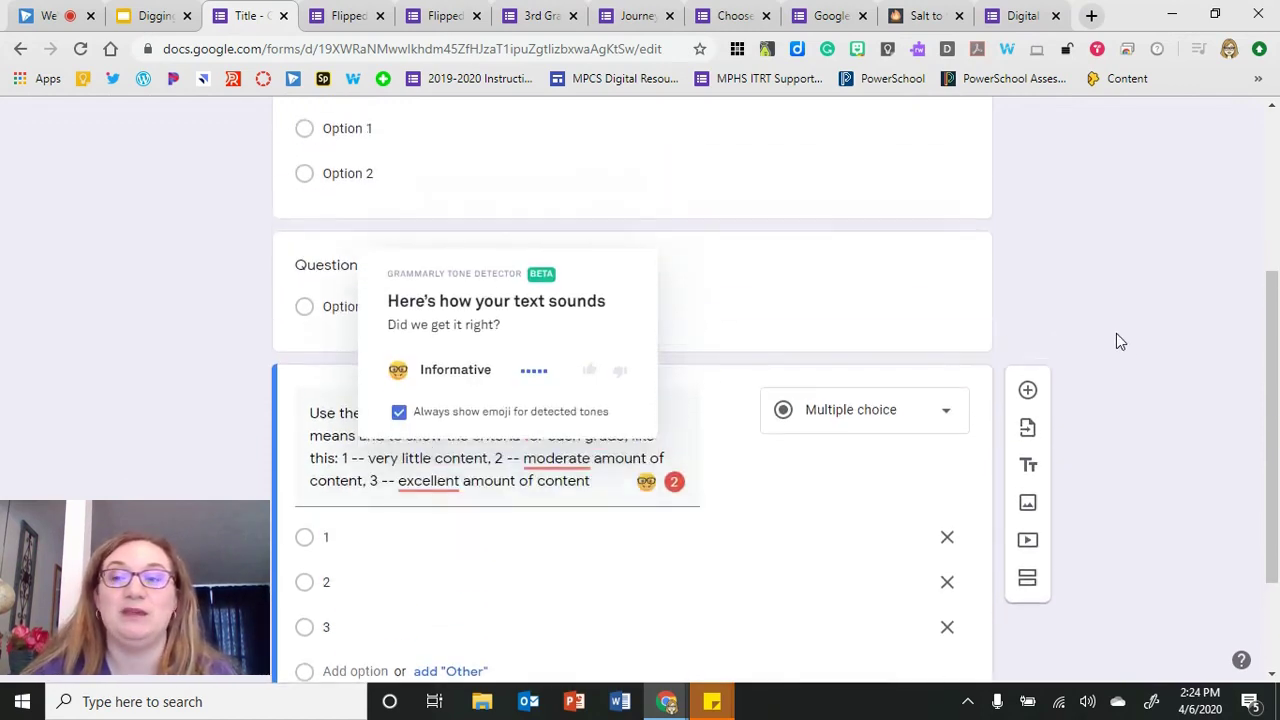
scroll(1116, 334, up, 3)
scroll(1116, 334, down, 1)
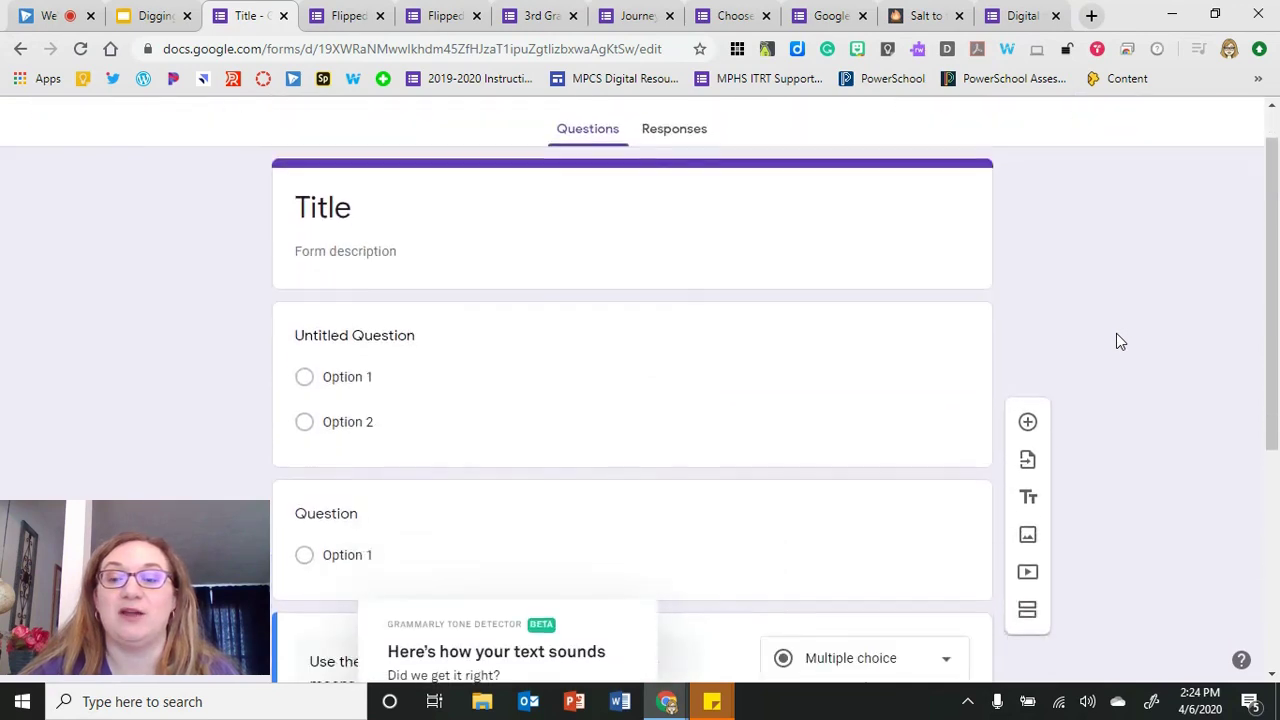
scroll(1120, 342, down, 1)
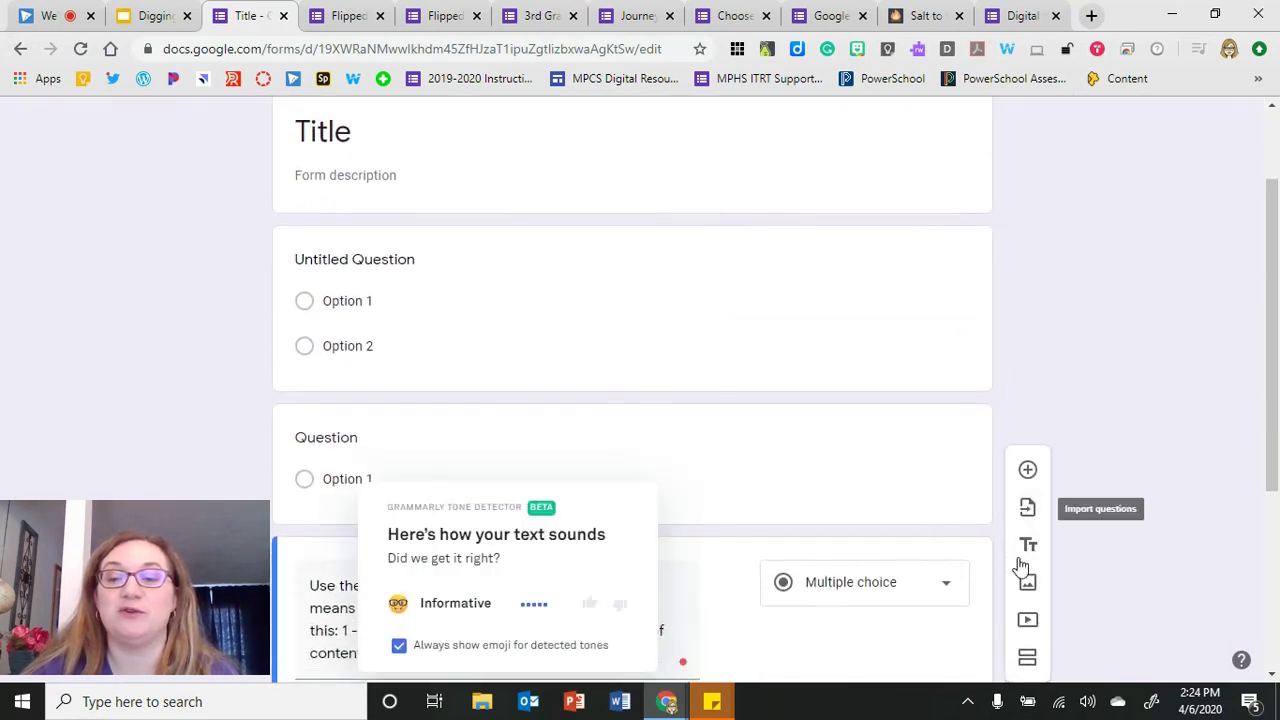
scroll(1020, 567, down, 1)
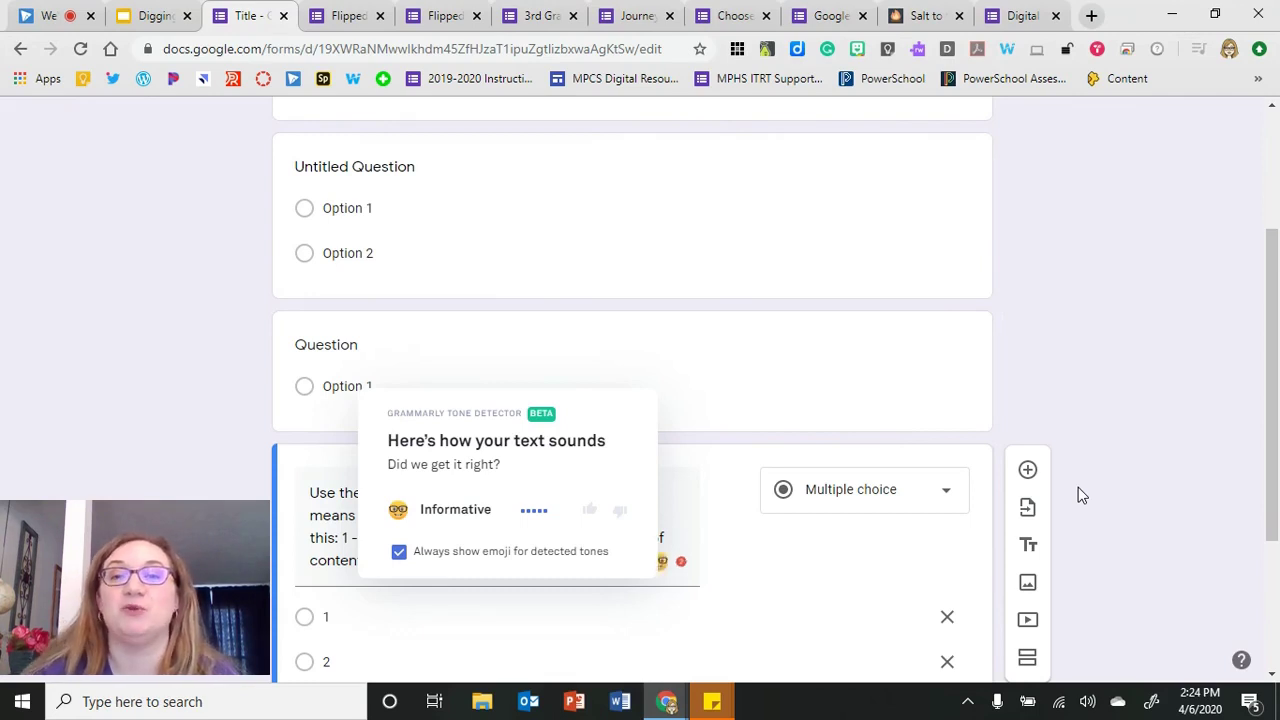
scroll(1078, 487, up, 3)
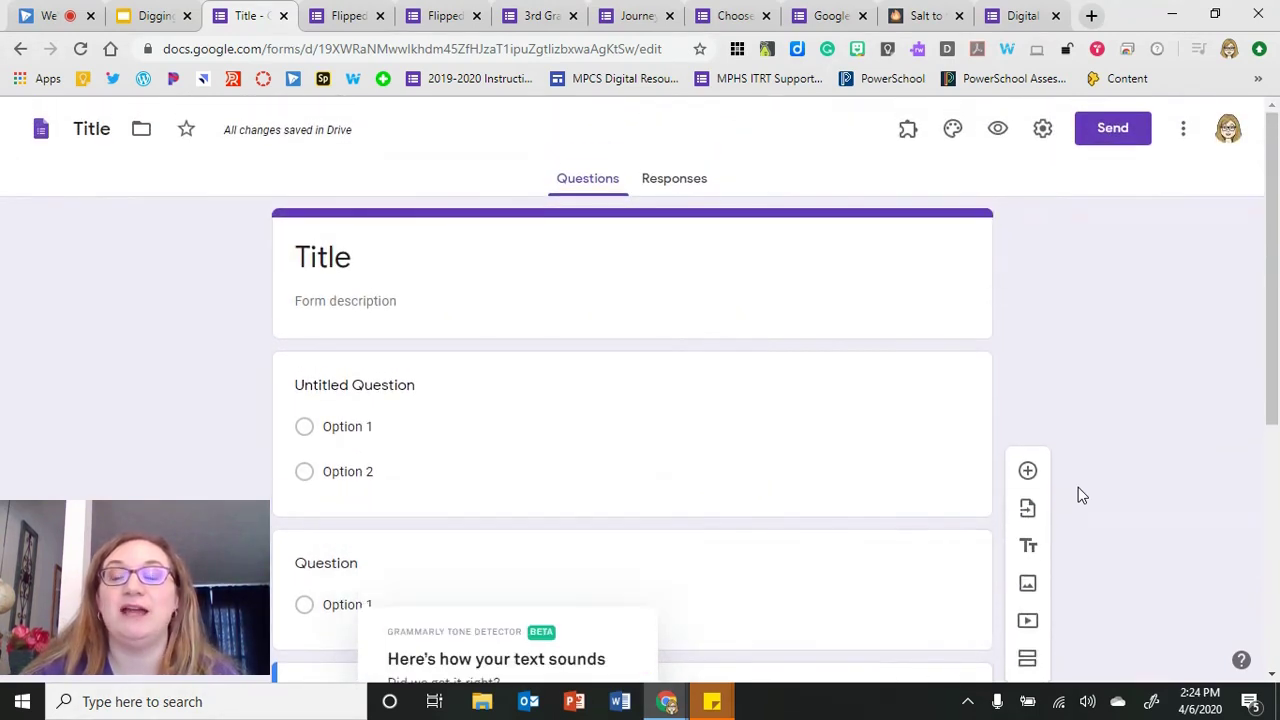
scroll(1047, 290, down, 1)
scroll(1054, 283, up, 1)
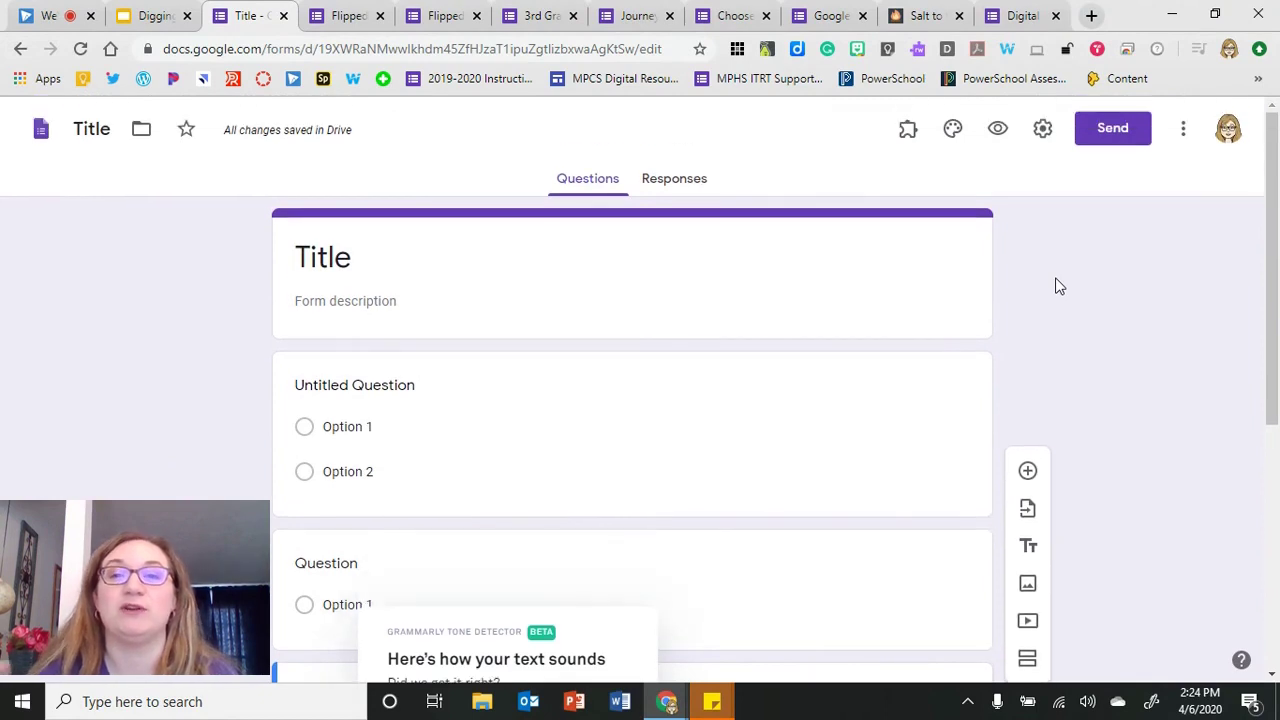
- Open the form's settings and review the general options for email collection, sign-in and respondent permissions
click(1041, 133)
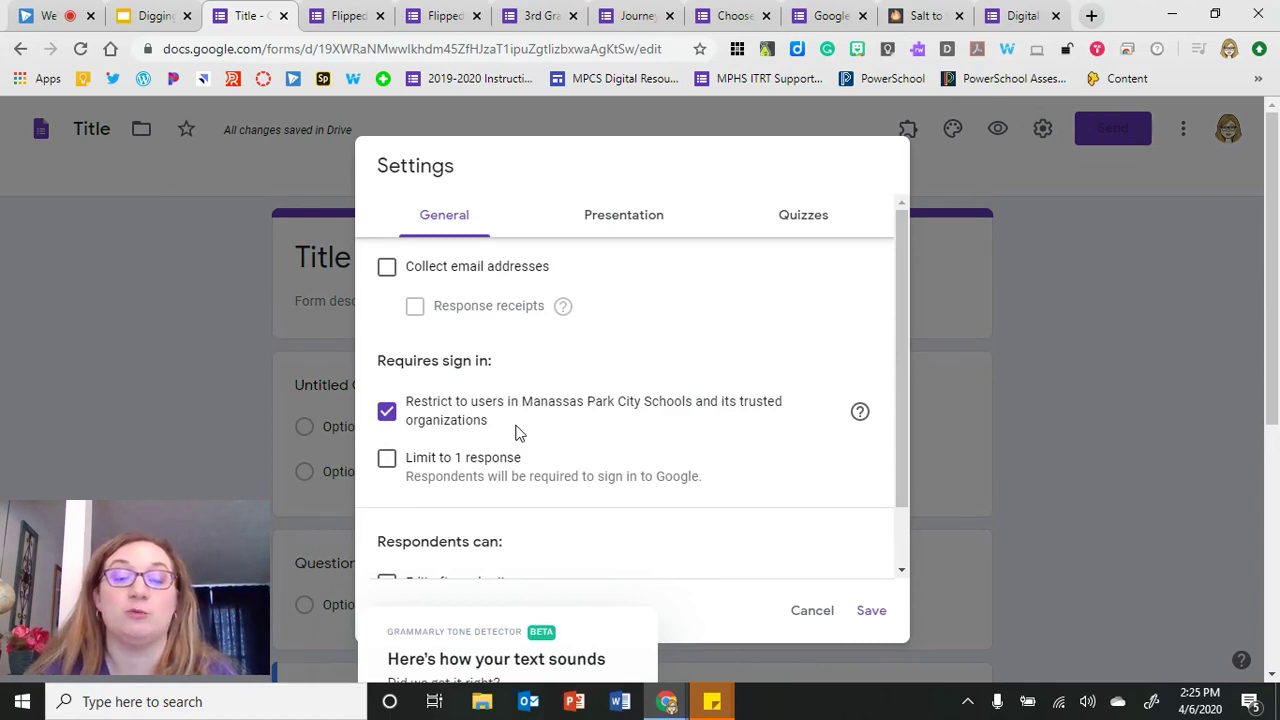
scroll(516, 432, down, 2)
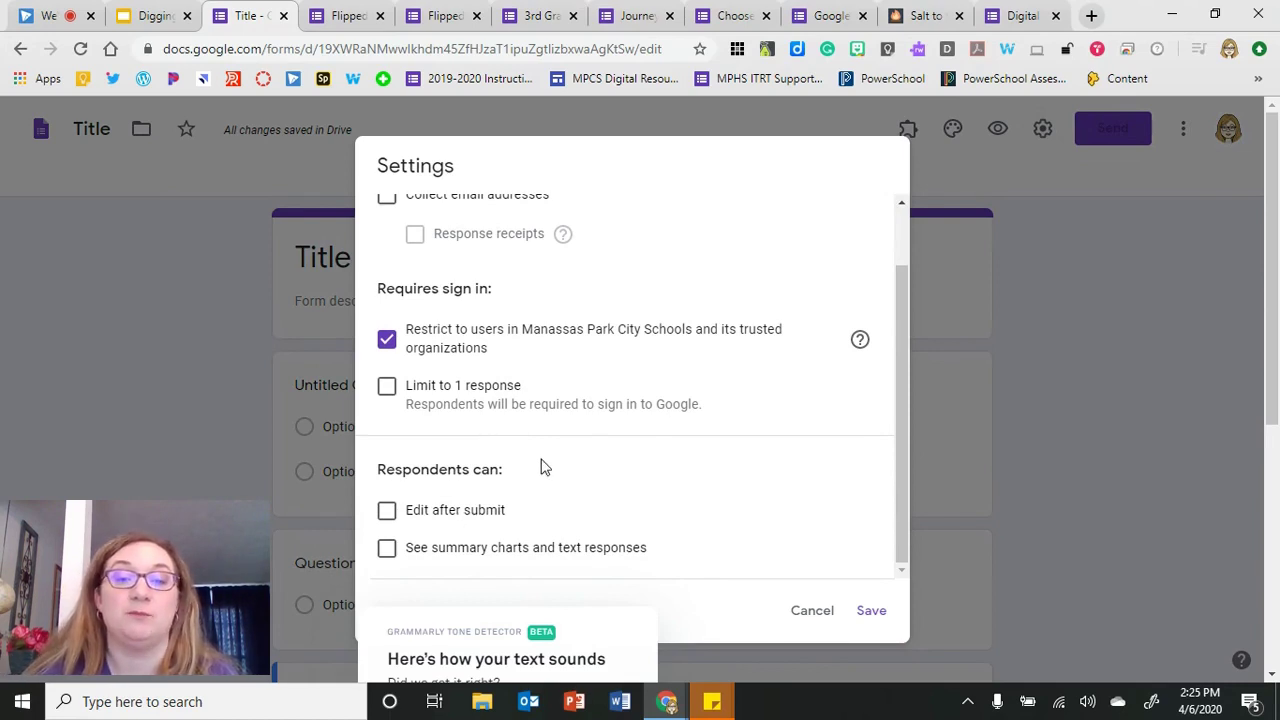
scroll(541, 459, up, 2)
- Set the form's confirmation message to "Thank you for submitting the form" in the presentation settings
click(626, 229)
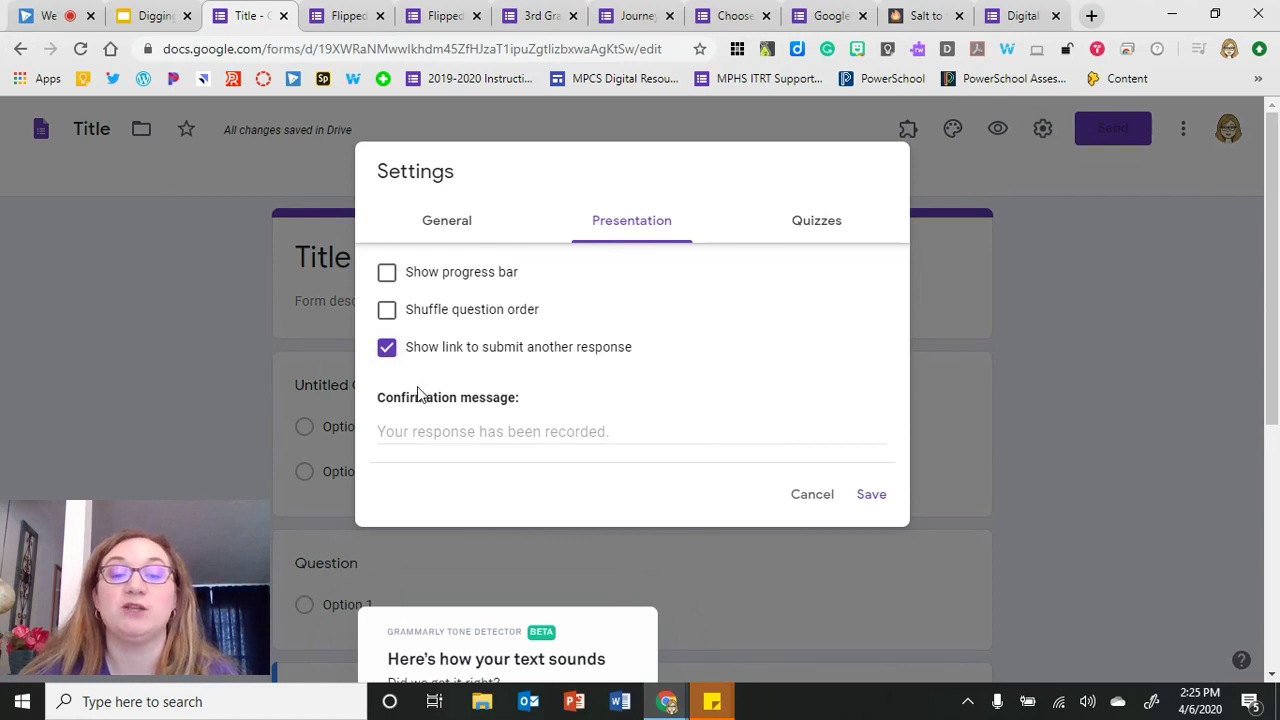
click(630, 427)
text(ThNK)
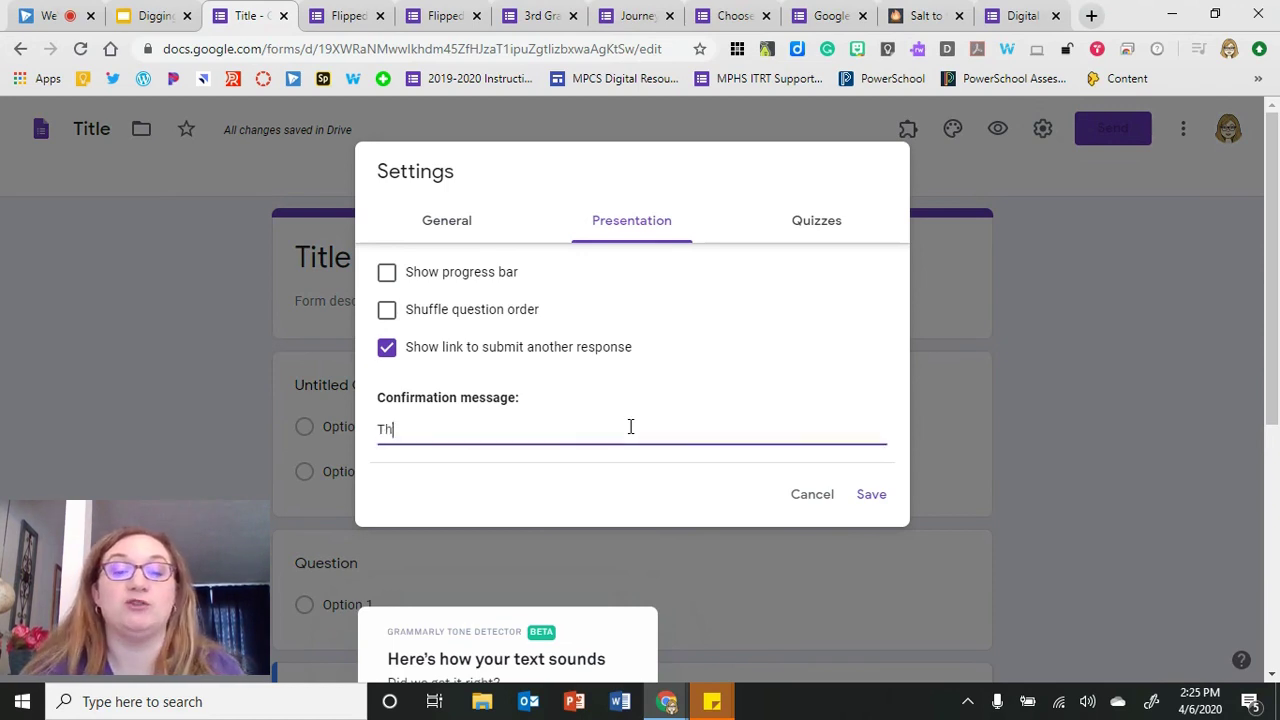
key(BackSpace)
key(BackSpace)
key(BackSpace)
text(a)
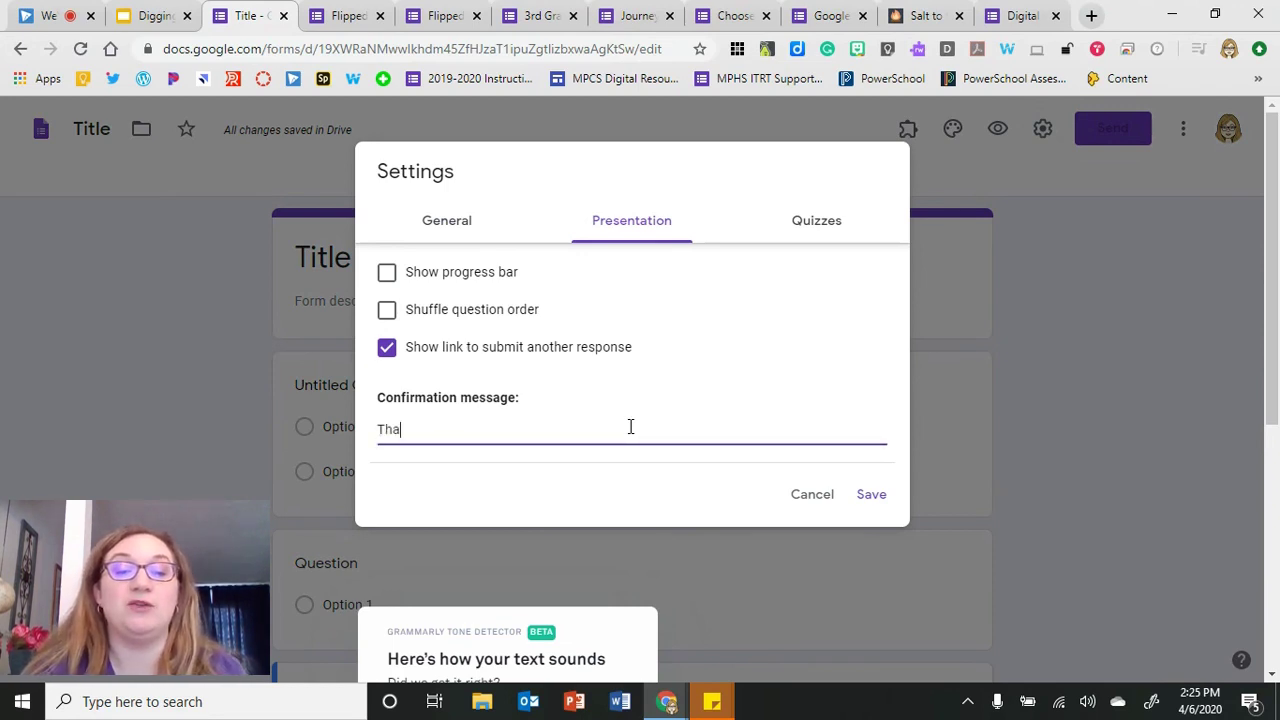
text(nk you for su)
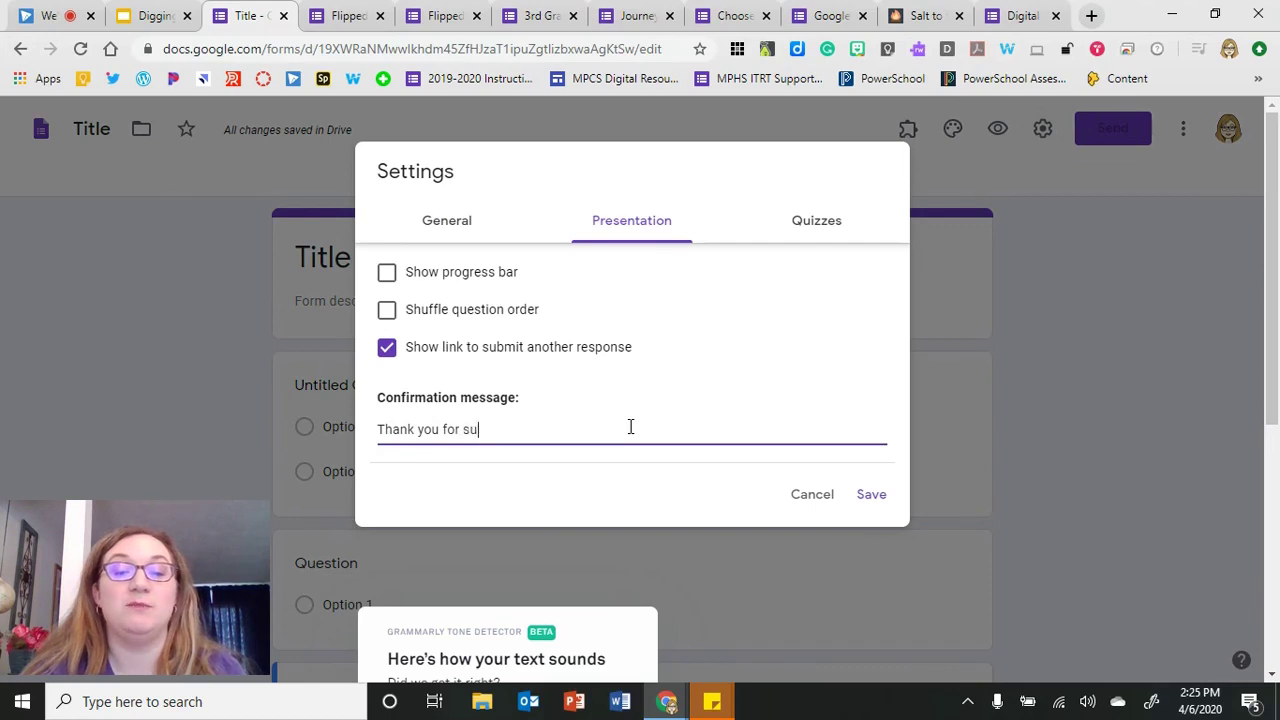
text(bmitting the form)
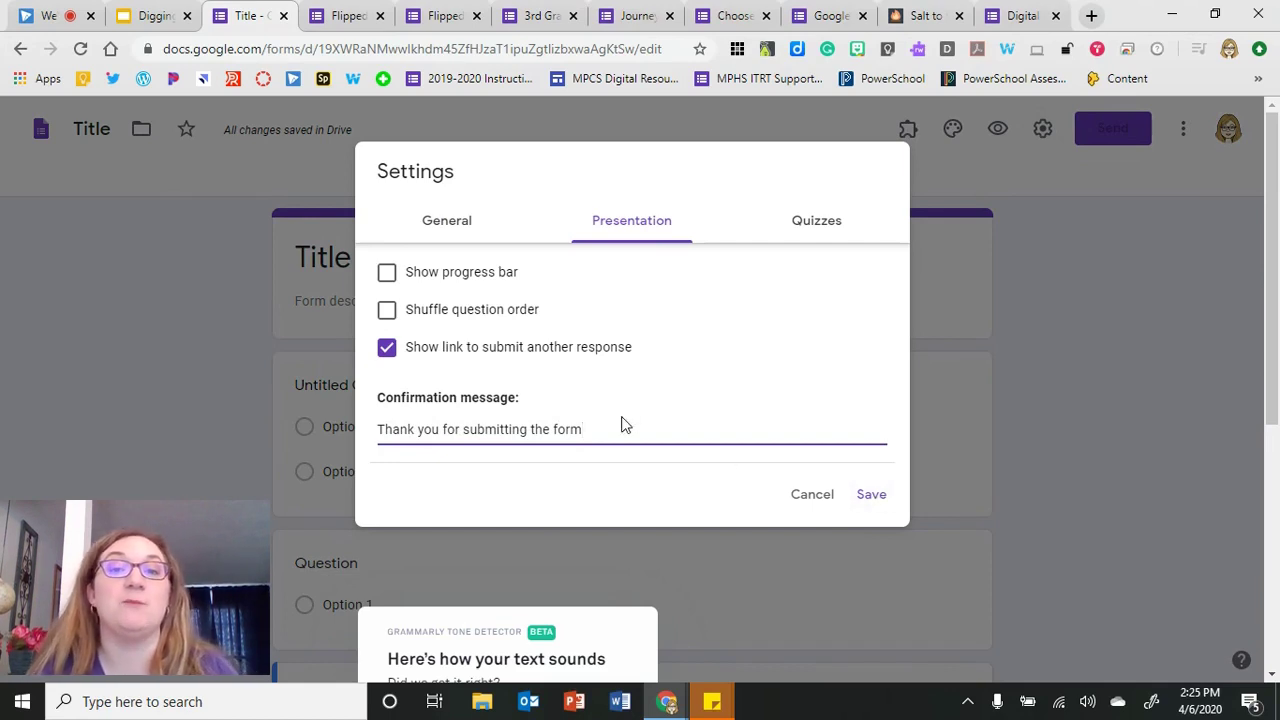
- Make the form a quiz and save the form settings
click(820, 229)
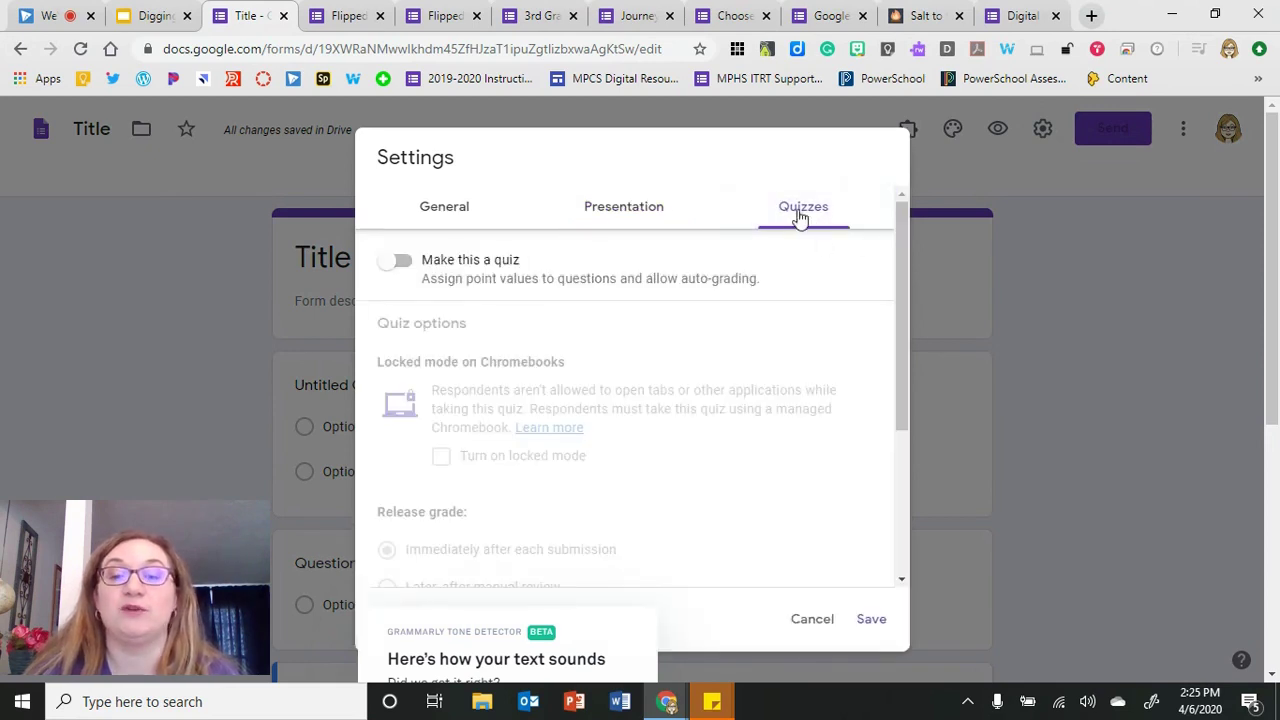
click(387, 267)
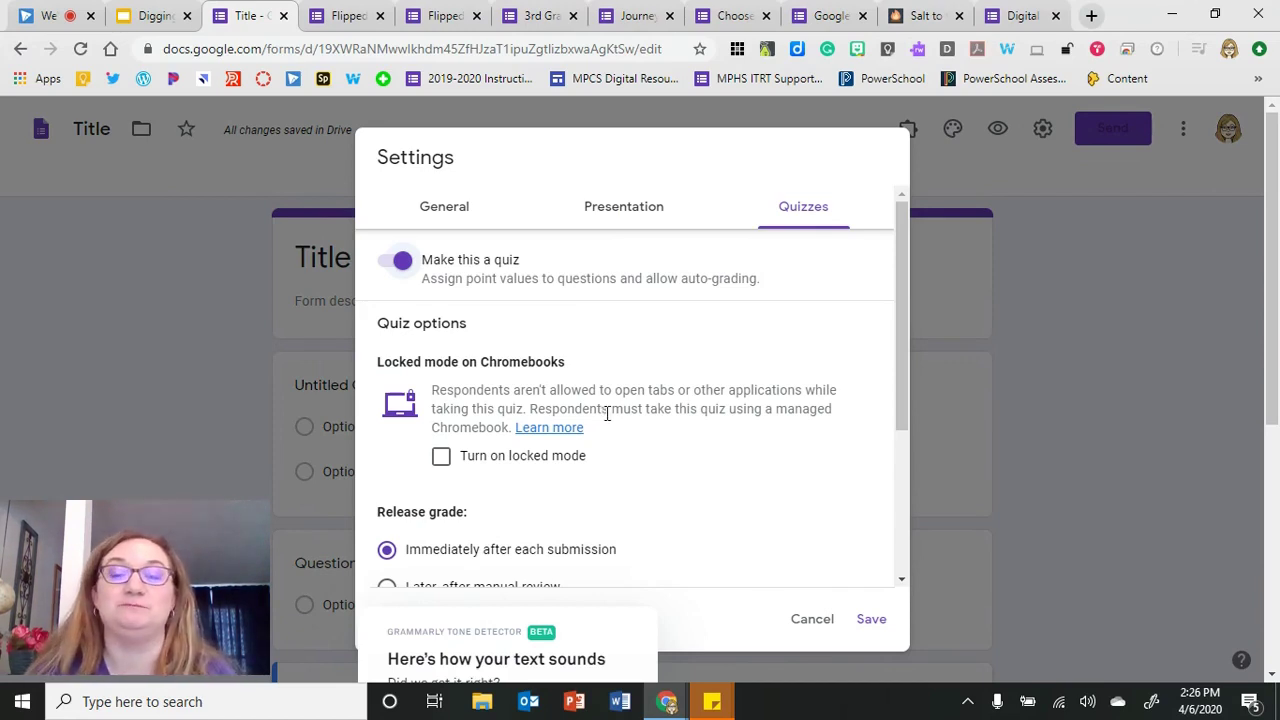
click(874, 622)
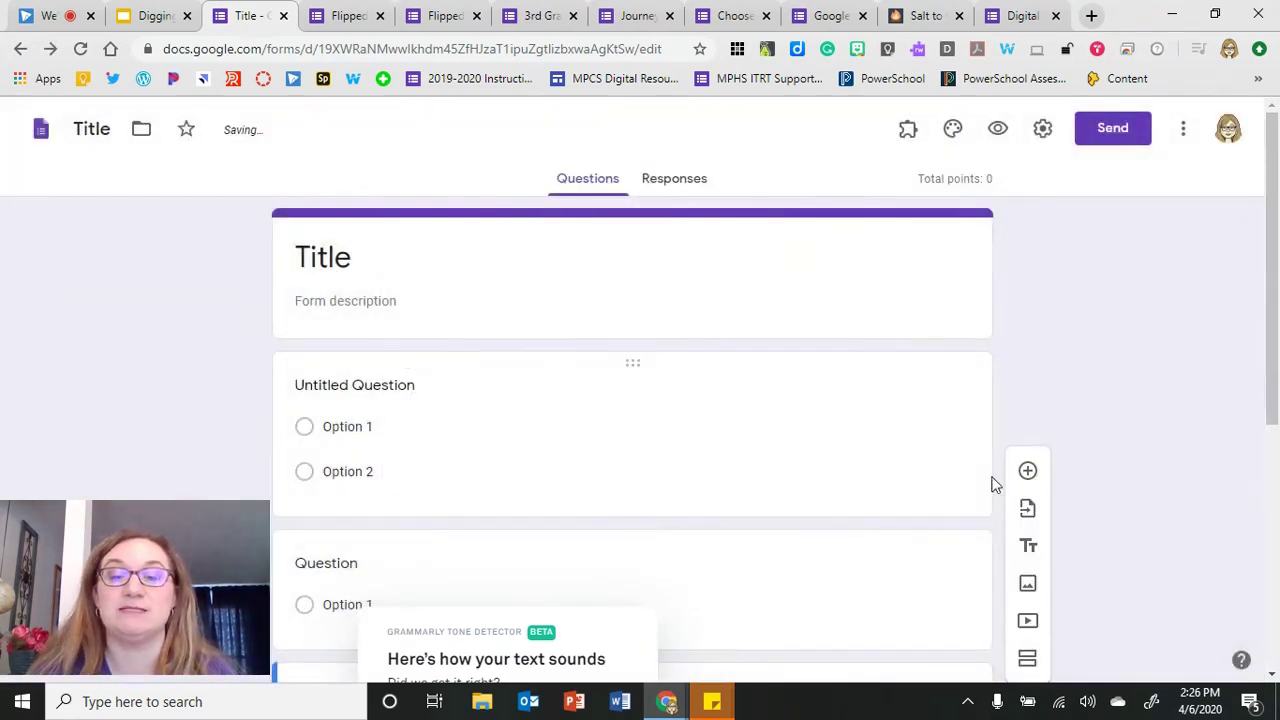
- In the imported rubric question's answer key, mark option 1 as correct and assign 3 points
scroll(1081, 472, down, 3)
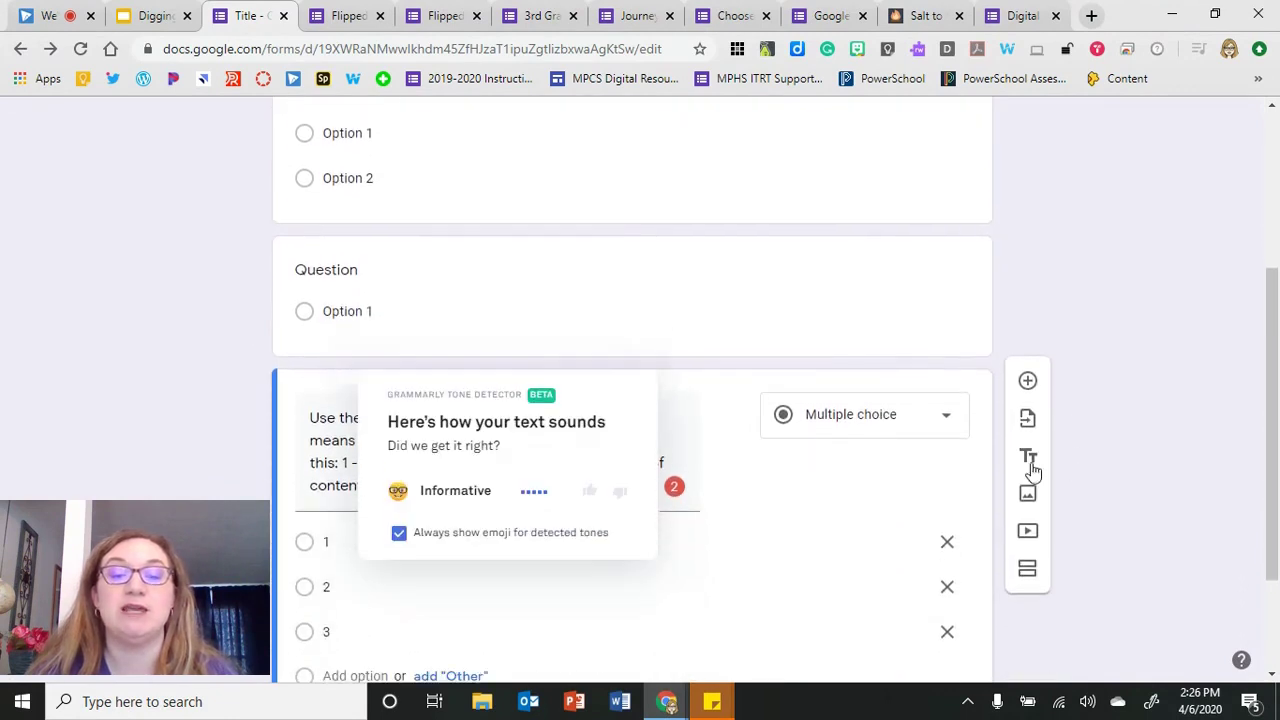
scroll(1032, 468, down, 1)
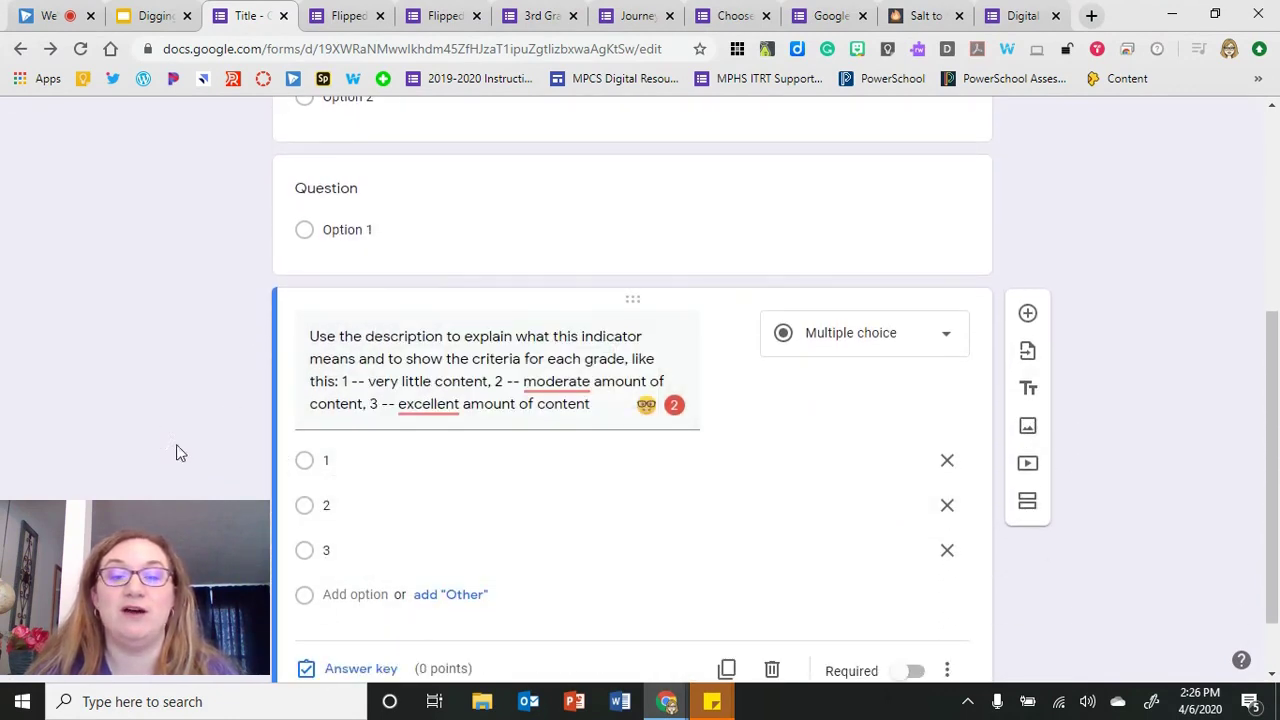
scroll(640, 543, down, 1)
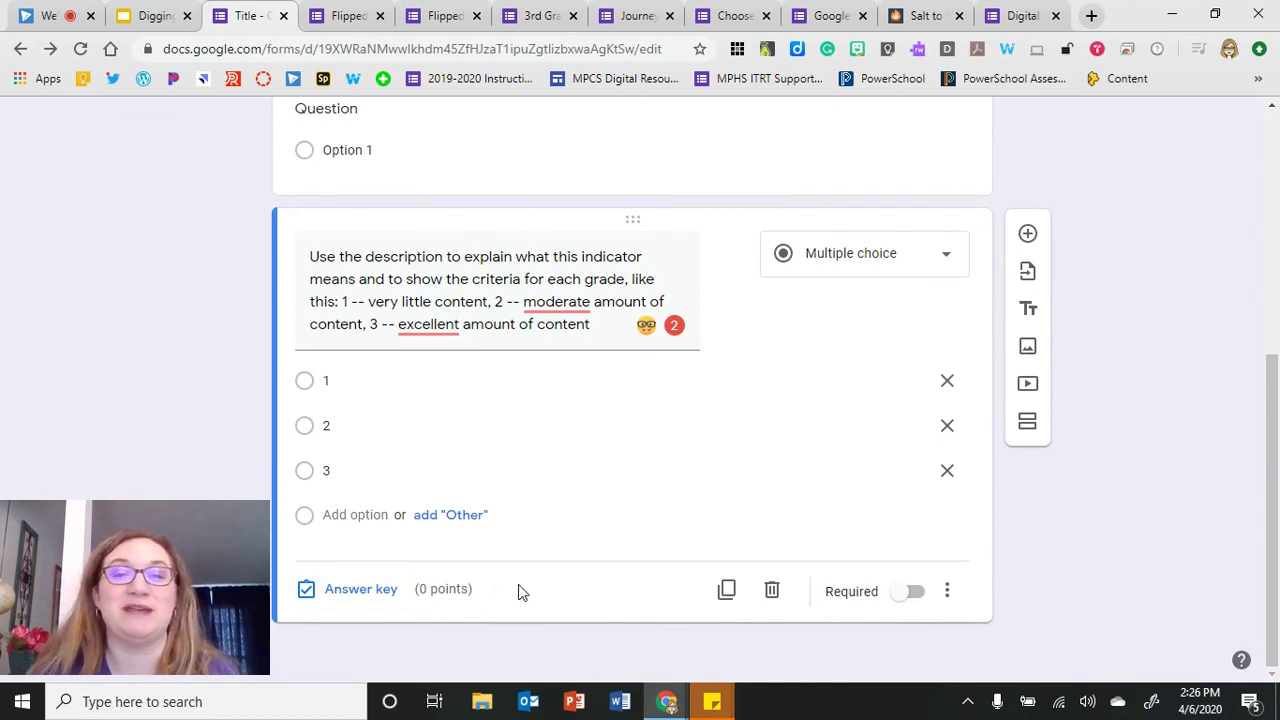
click(361, 591)
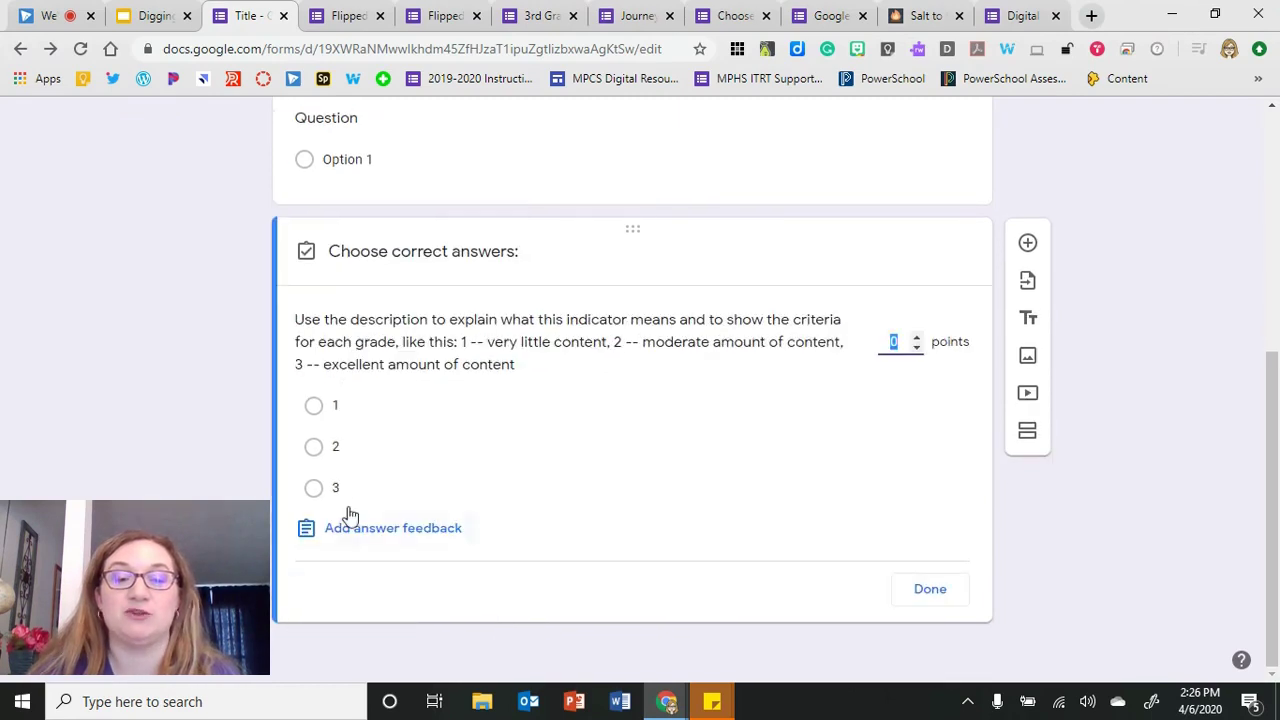
click(356, 410)
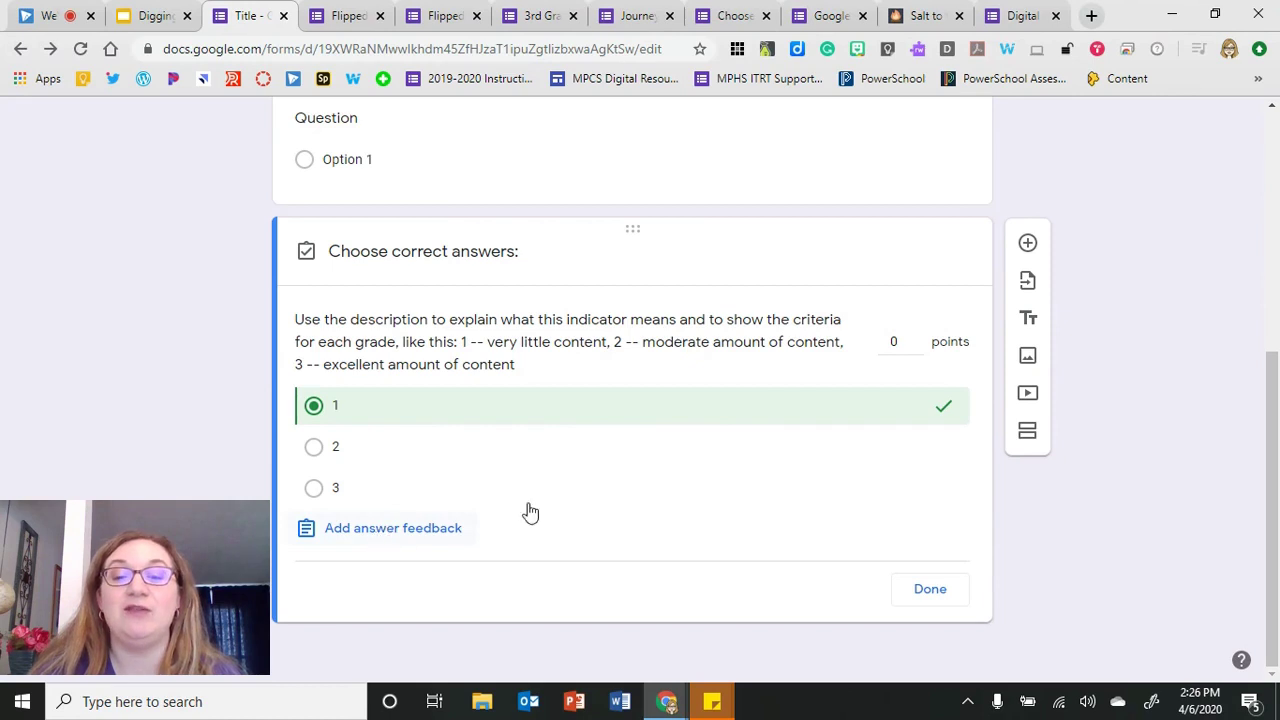
click(917, 340)
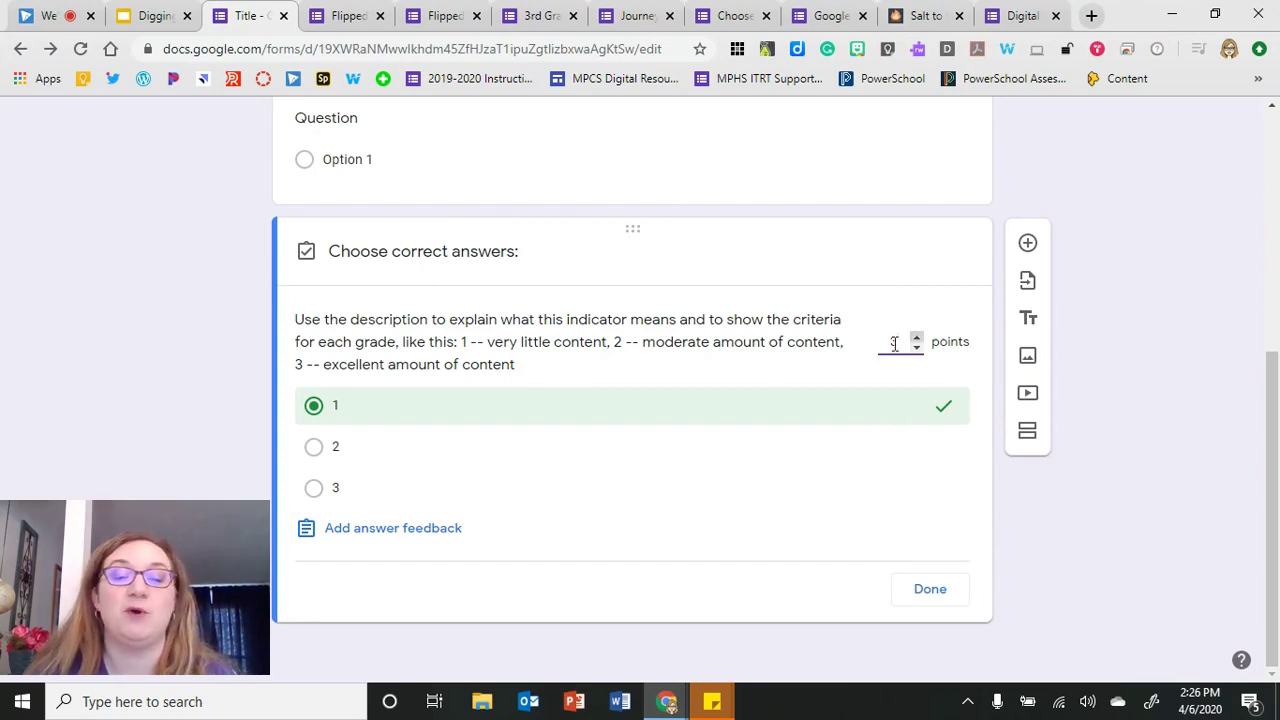
- Look at the answer feedback options for incorrect answers on the rubric question and save without entering any feedback
click(391, 528)
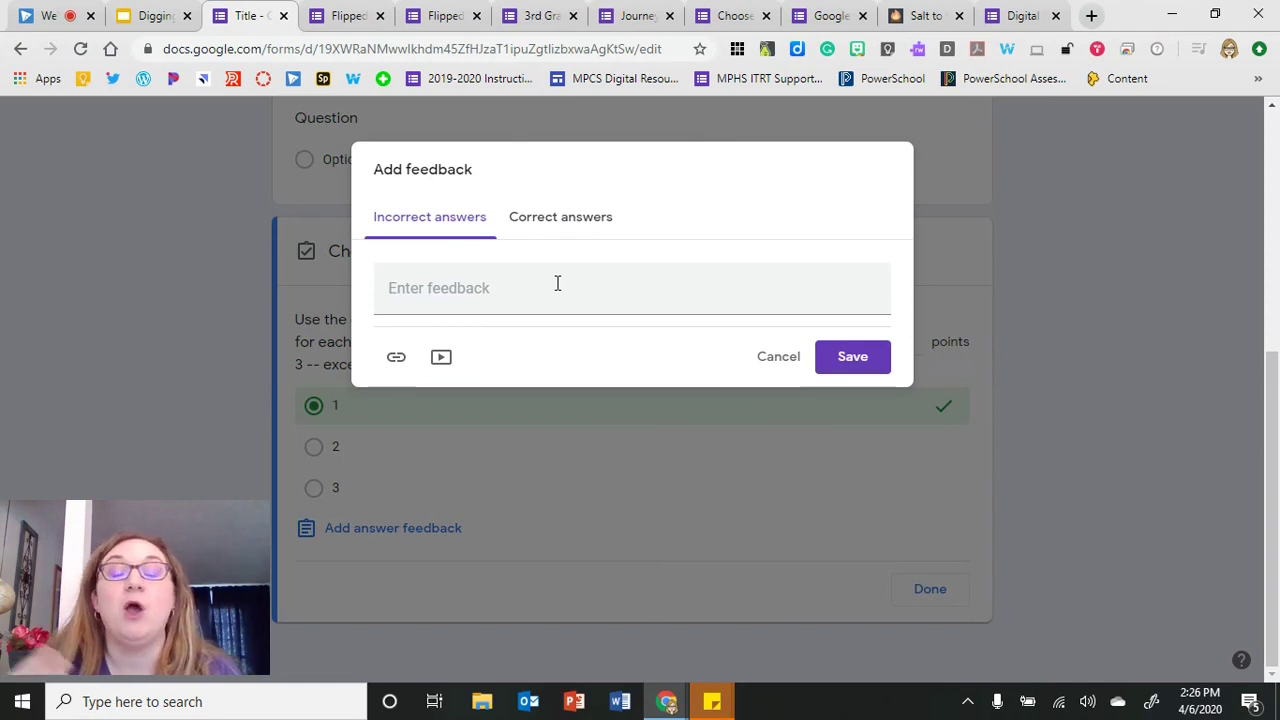
click(447, 287)
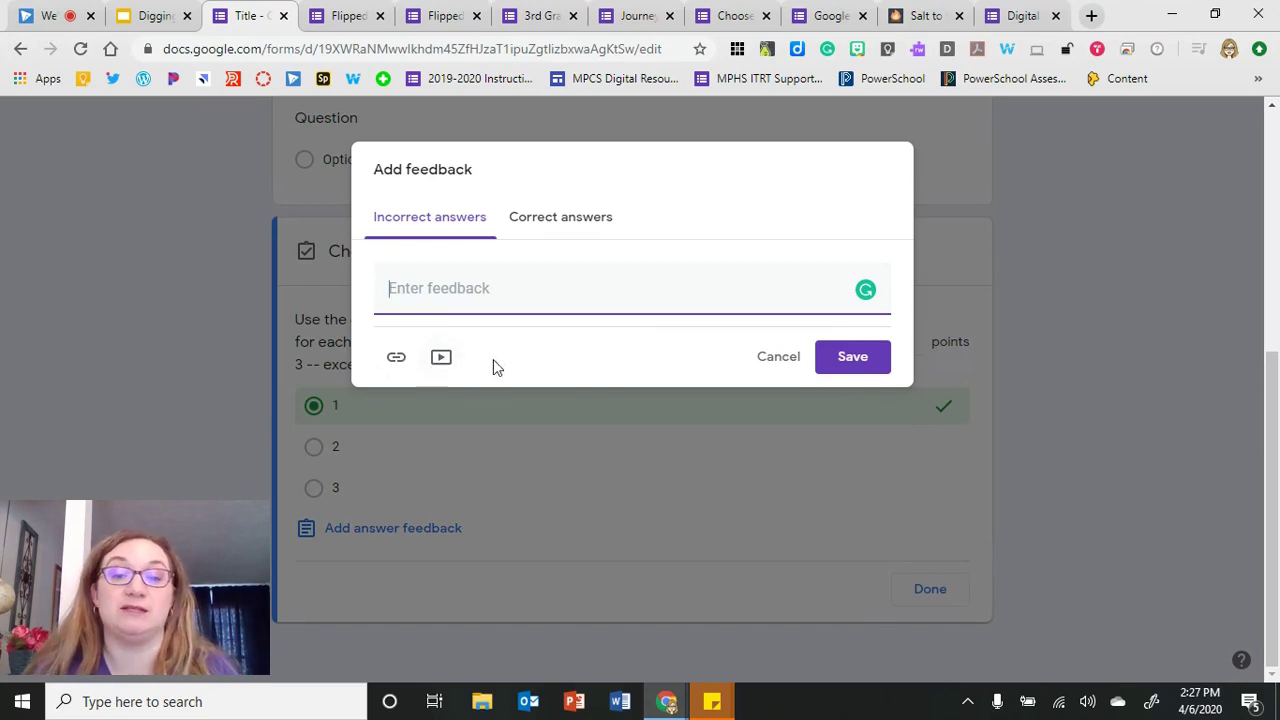
click(832, 367)
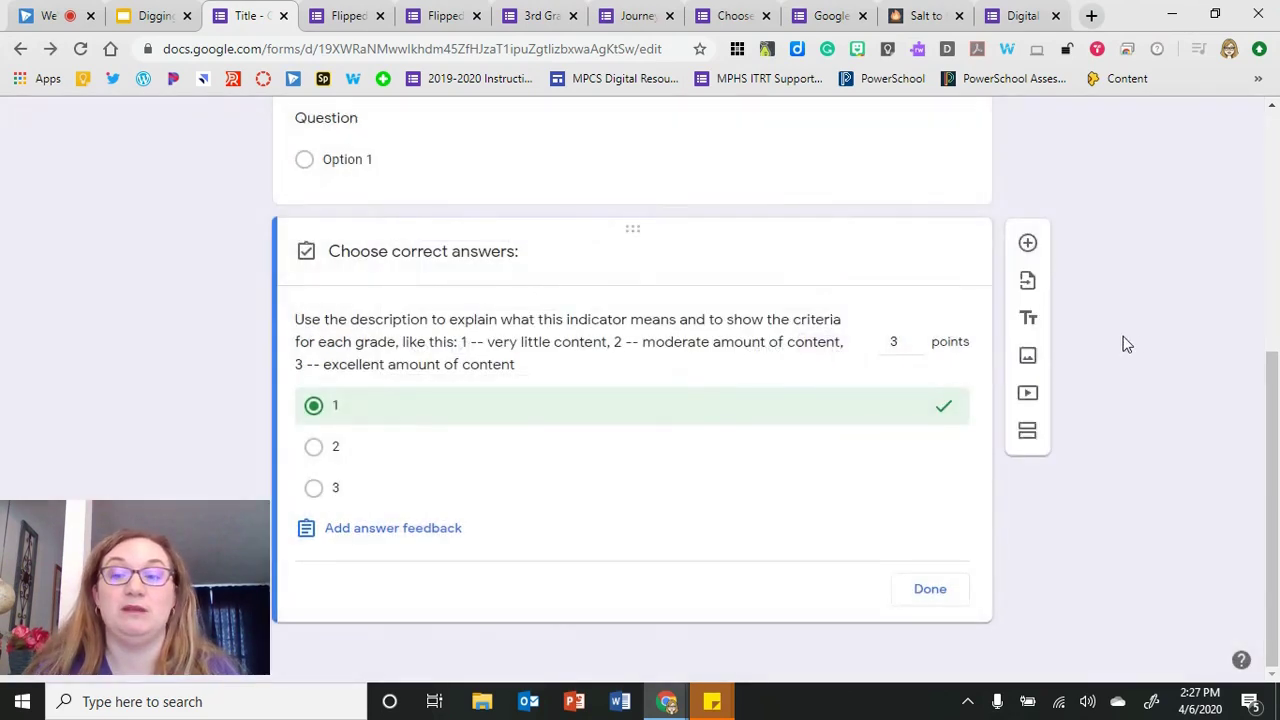
- Review the form's sending options for email, link with a shortened URL, and embed HTML, then close them without sending
scroll(1110, 320, up, 5)
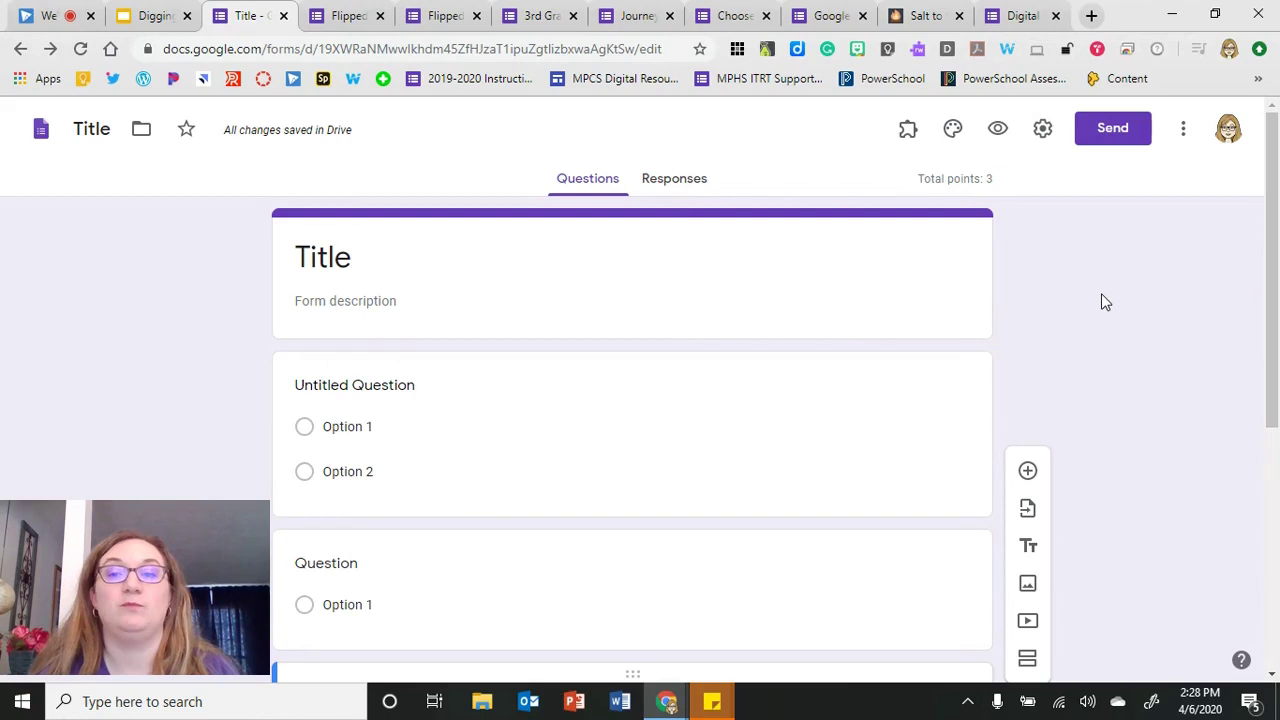
click(1113, 135)
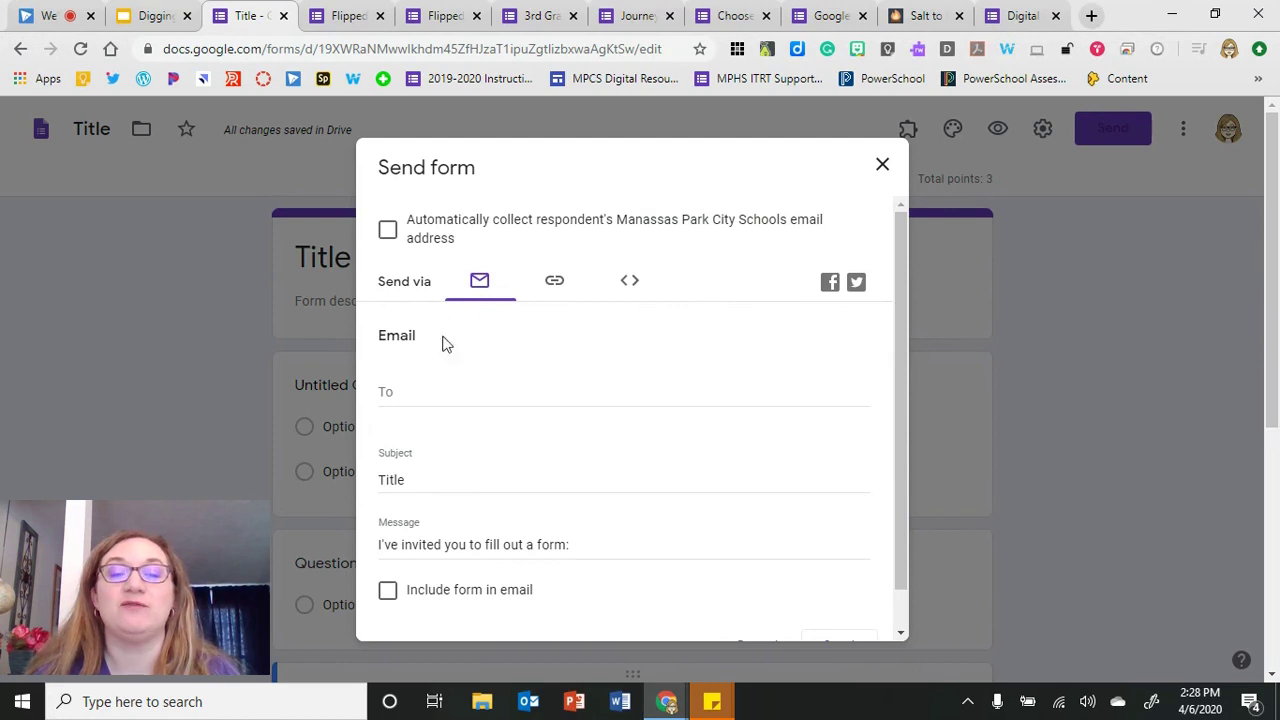
click(460, 391)
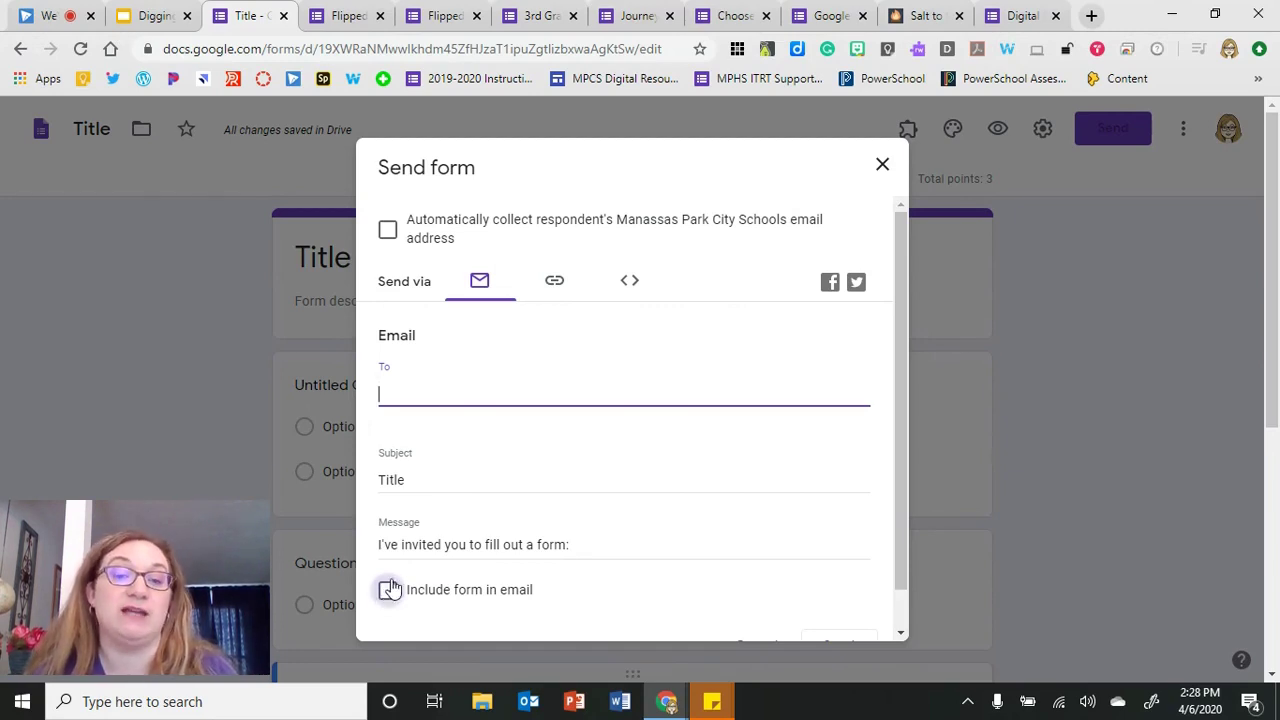
click(555, 289)
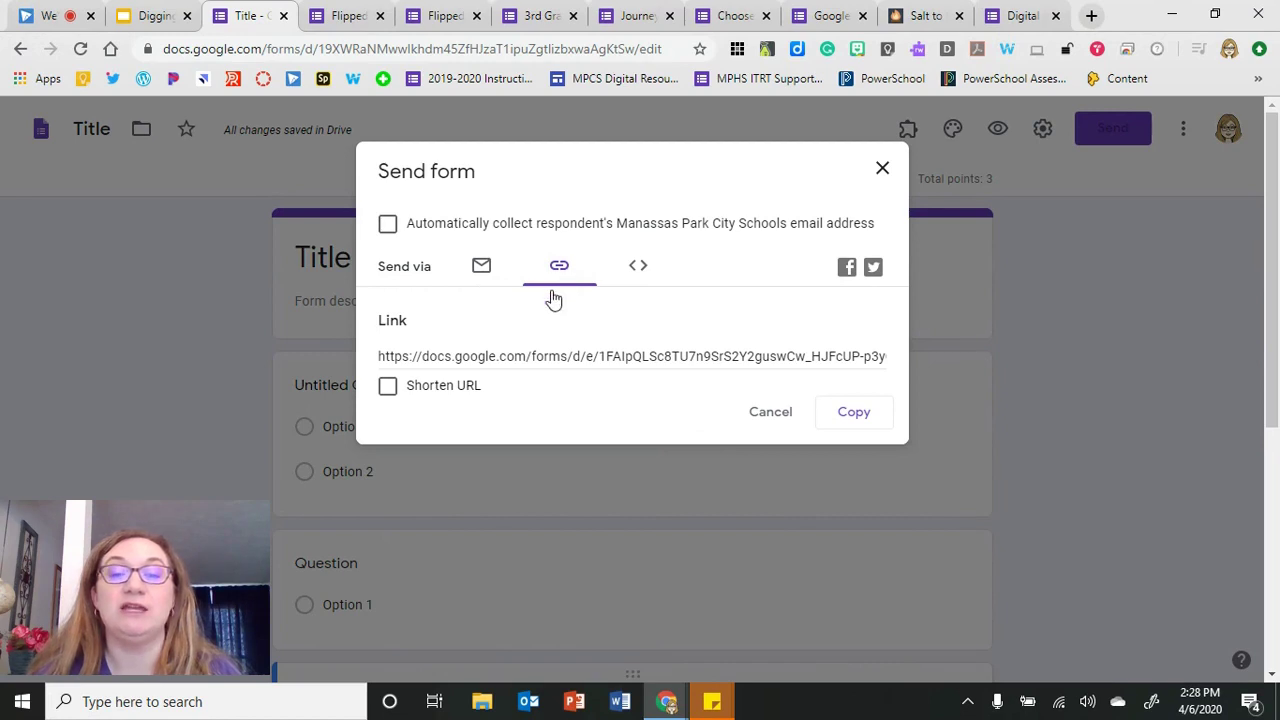
click(388, 387)
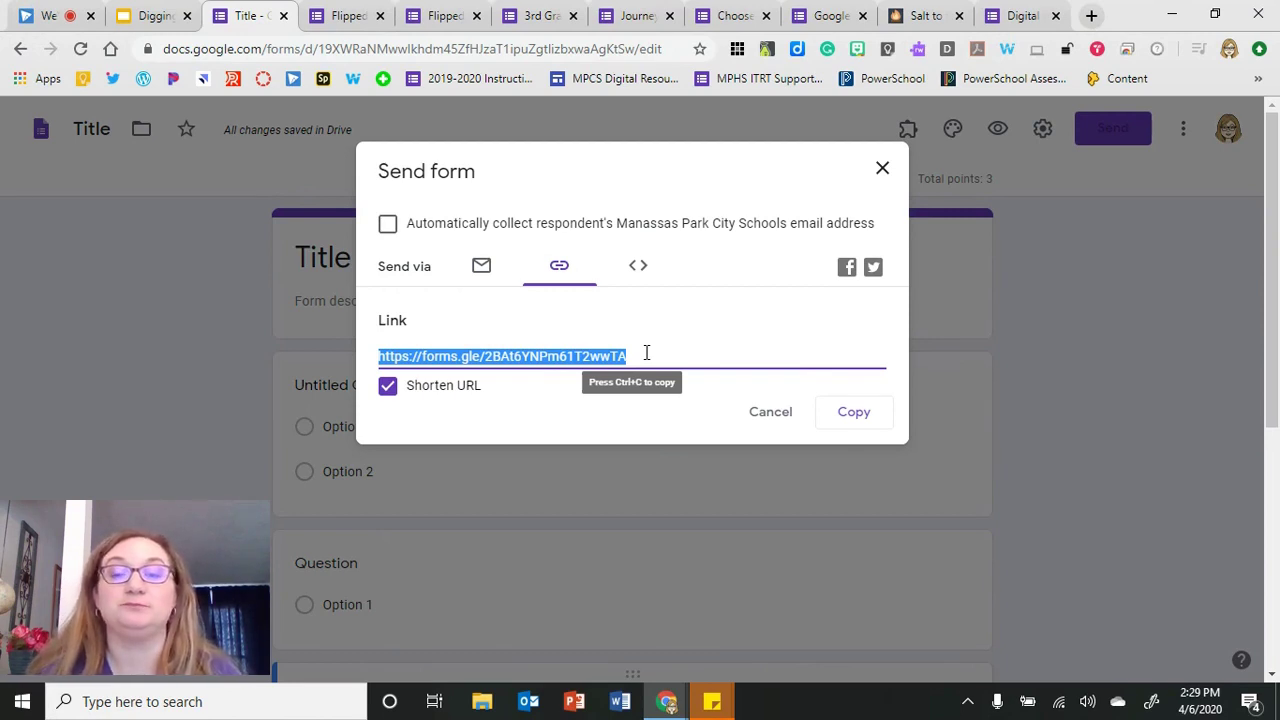
click(632, 270)
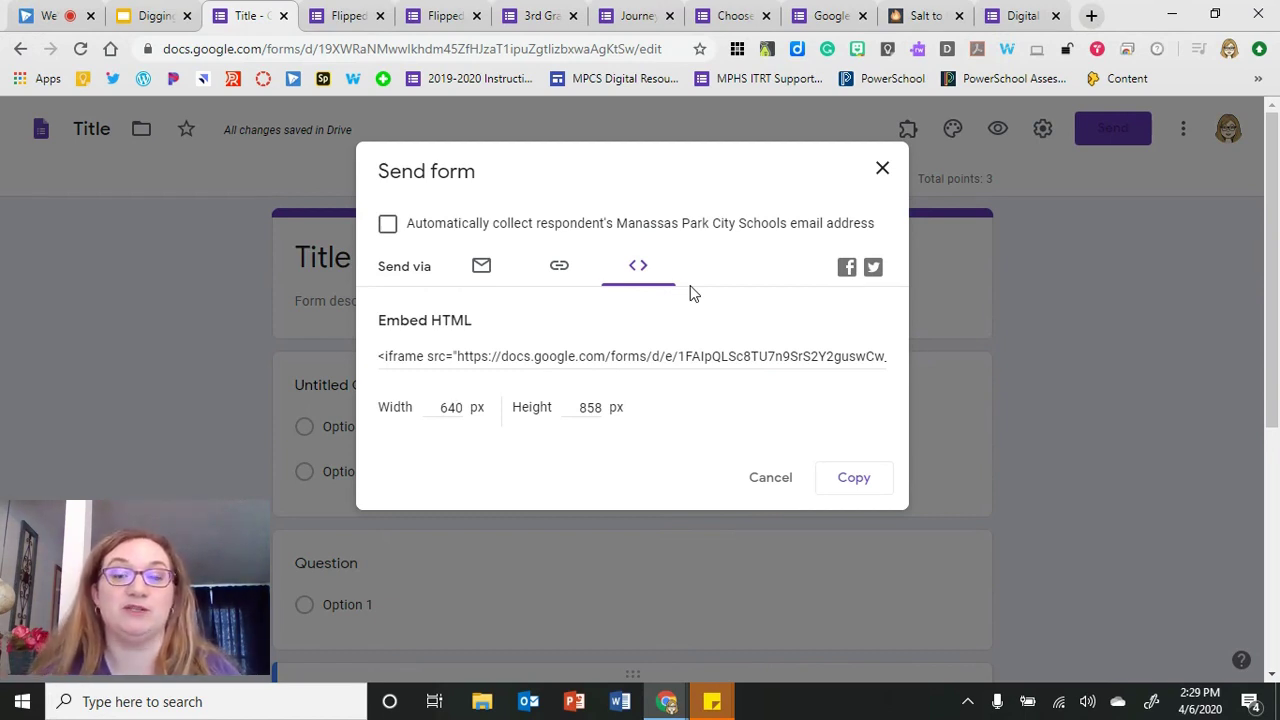
click(879, 173)
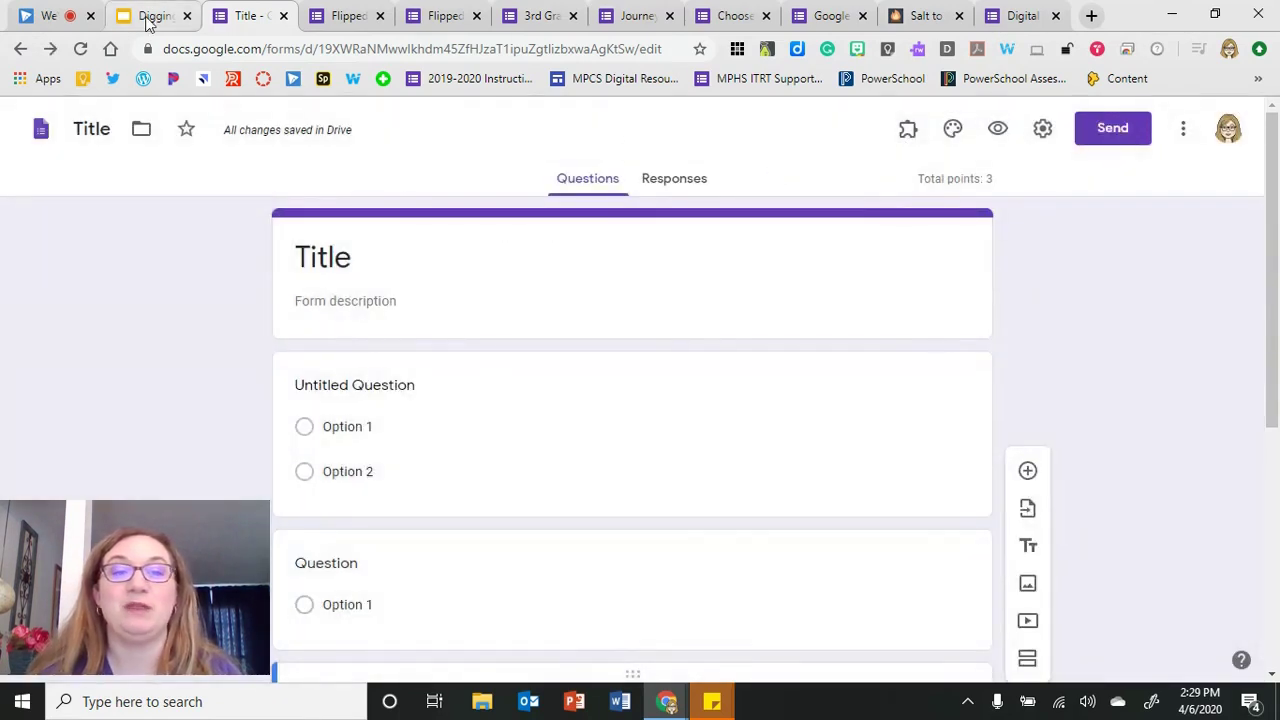
- Switch to the Digging into Google Forms slides, present the topic overview, follow its Flipped Classroom link, and exit the presentation
click(150, 16)
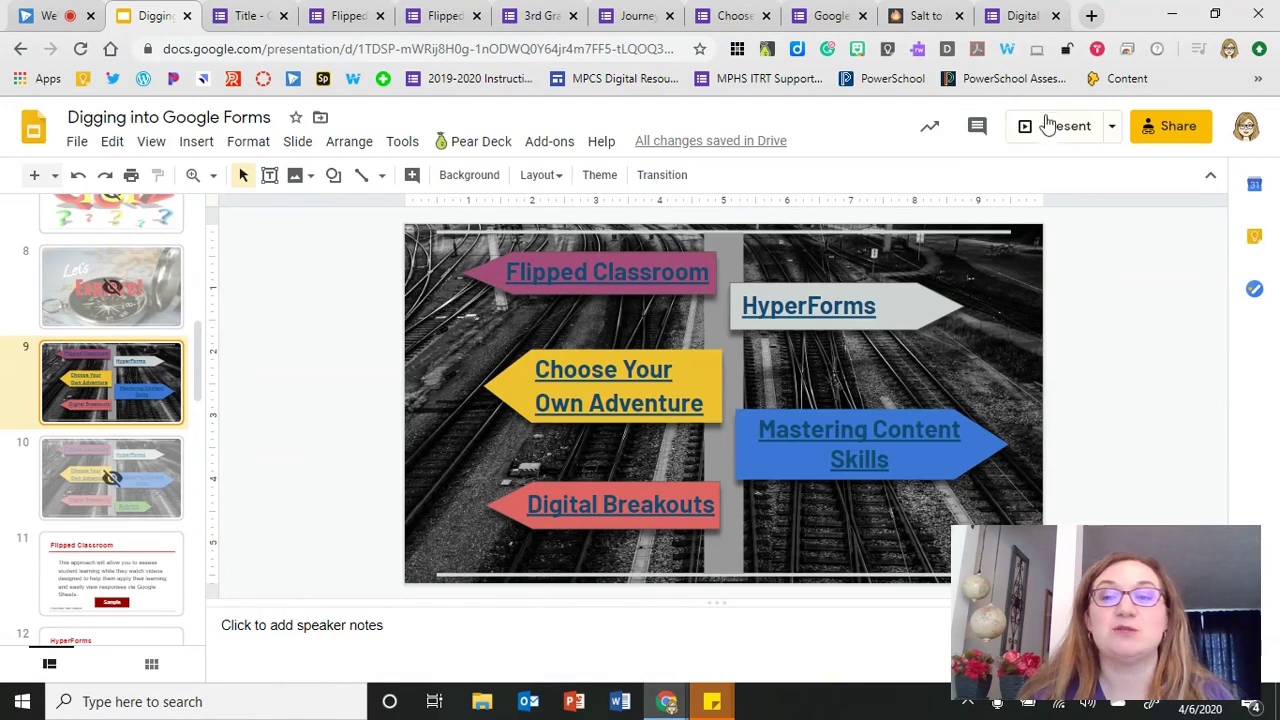
click(1045, 125)
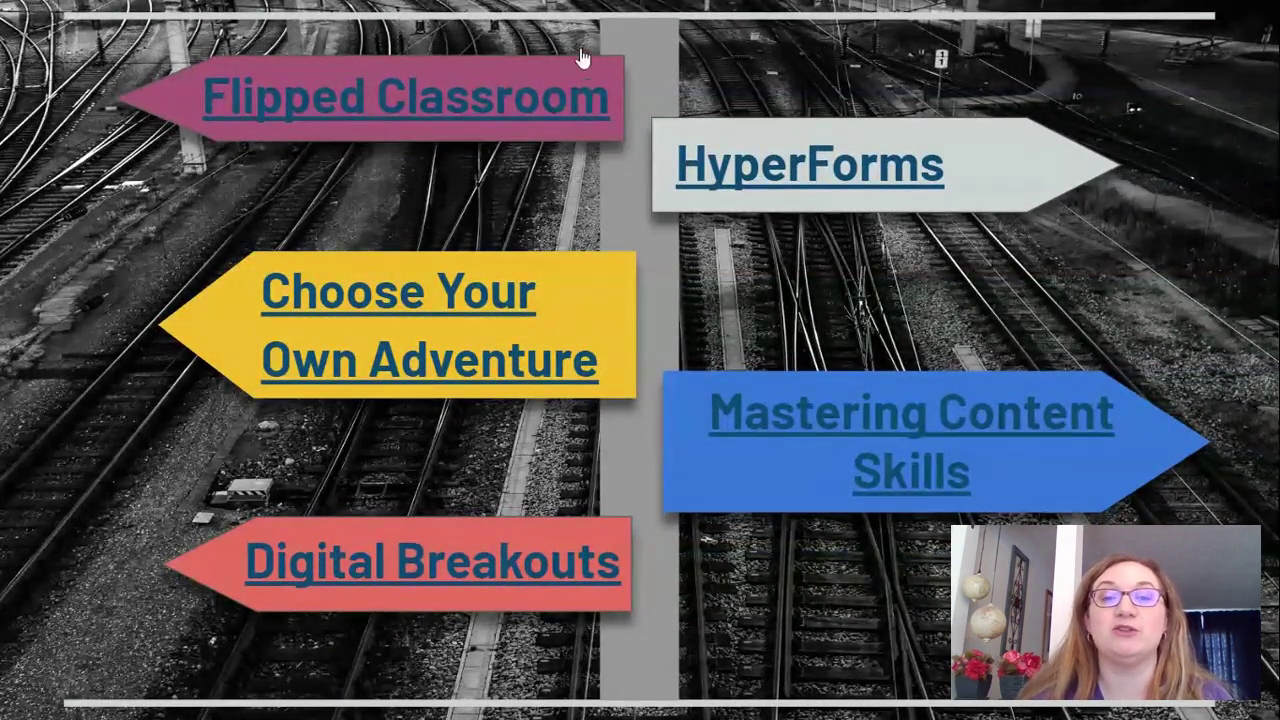
click(488, 117)
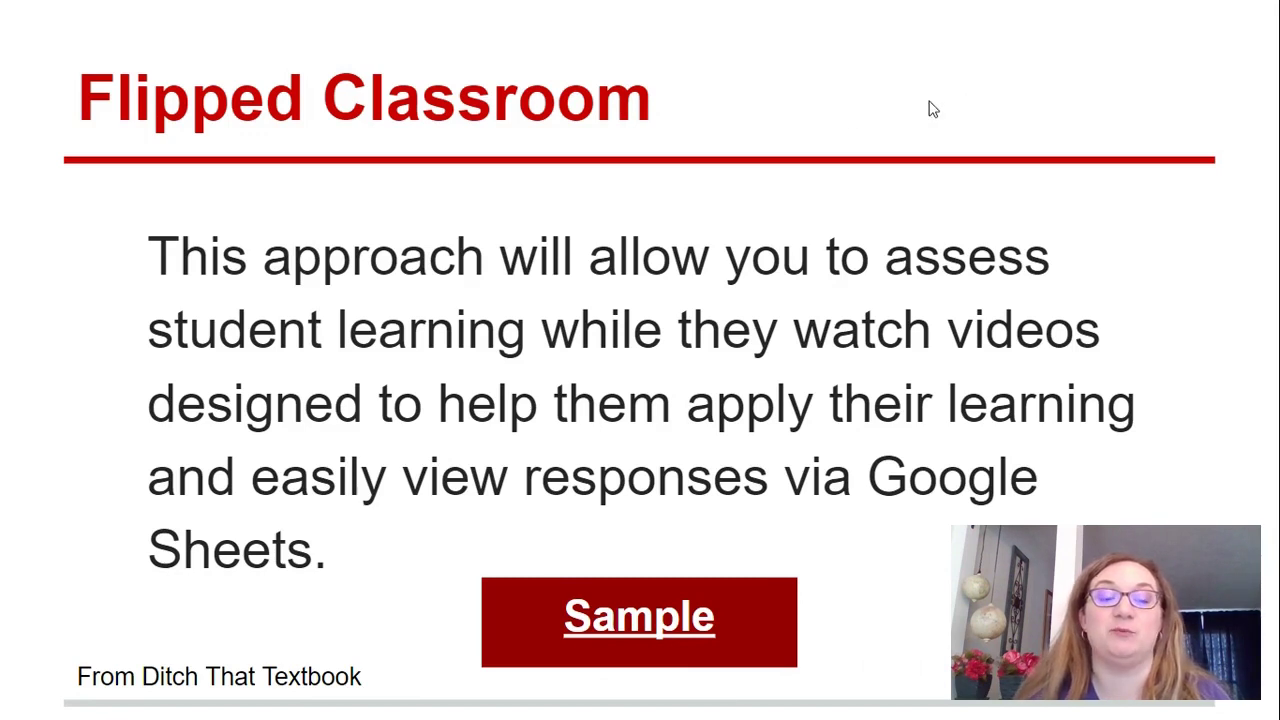
key(Escape)
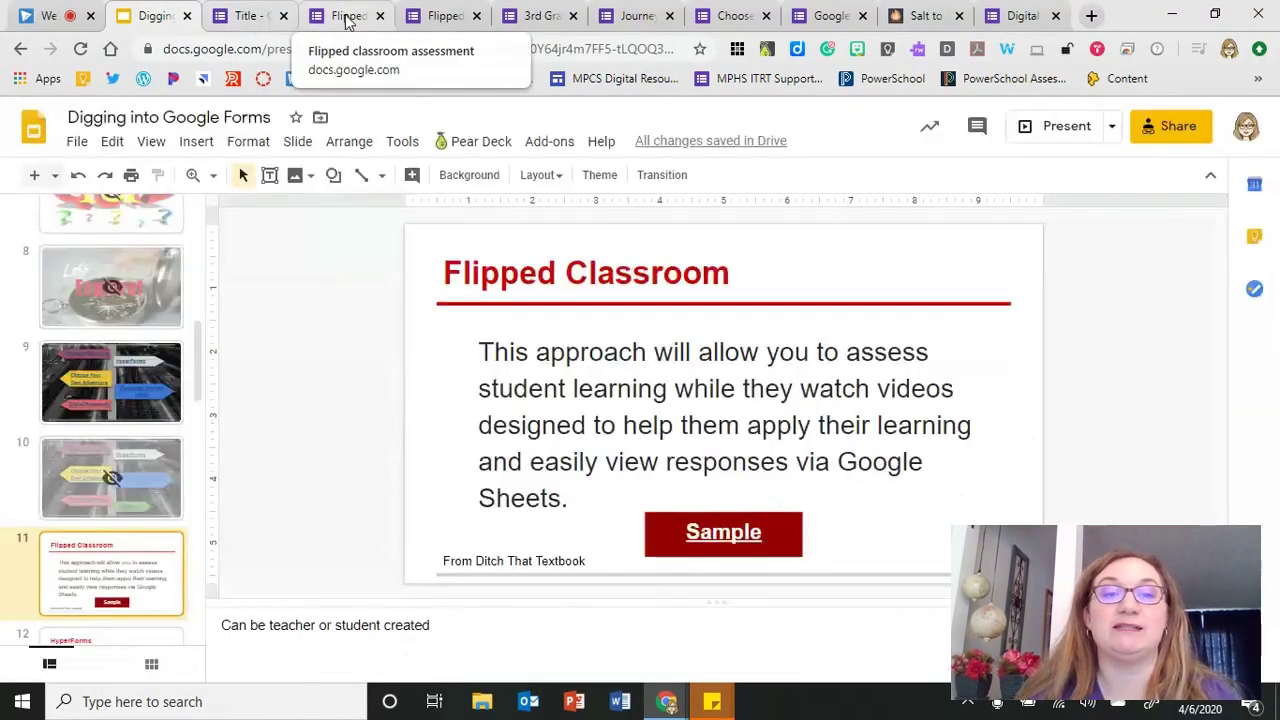
- Examine the sample Flipped classroom assessment form from its title and video down to the final question
click(344, 15)
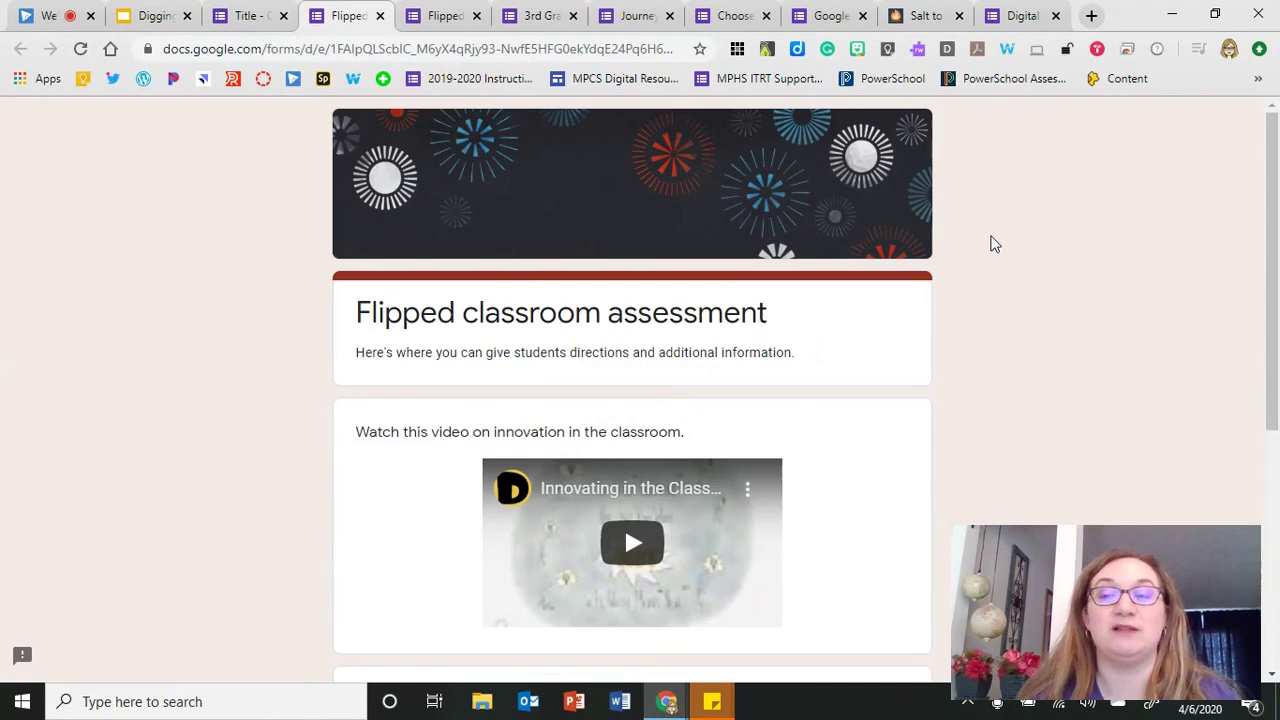
scroll(980, 265, down, 1)
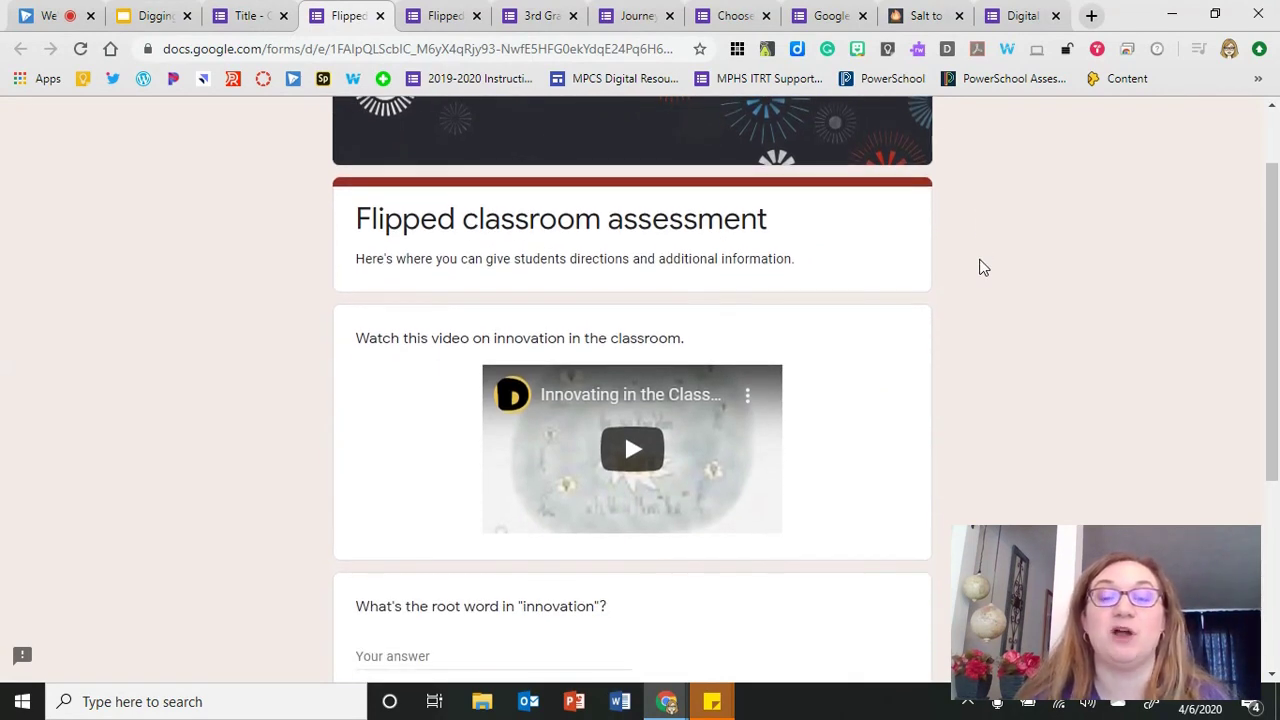
scroll(980, 265, down, 1)
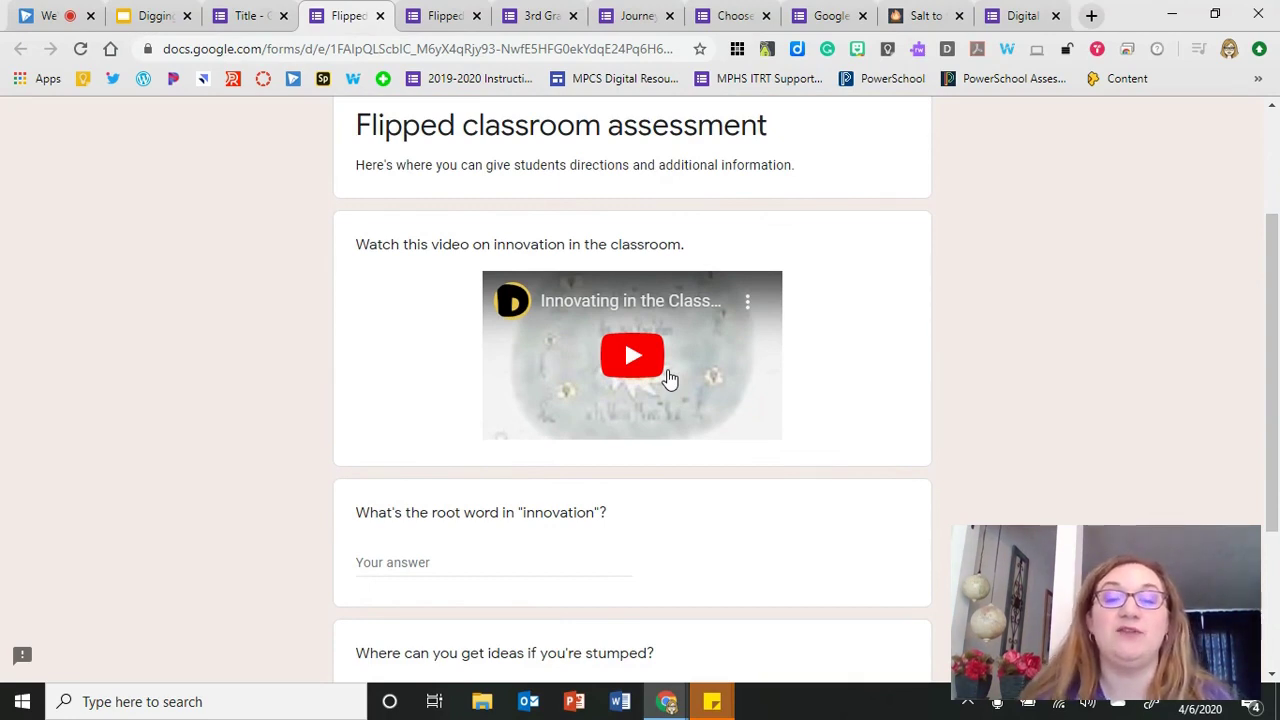
scroll(677, 449, down, 2)
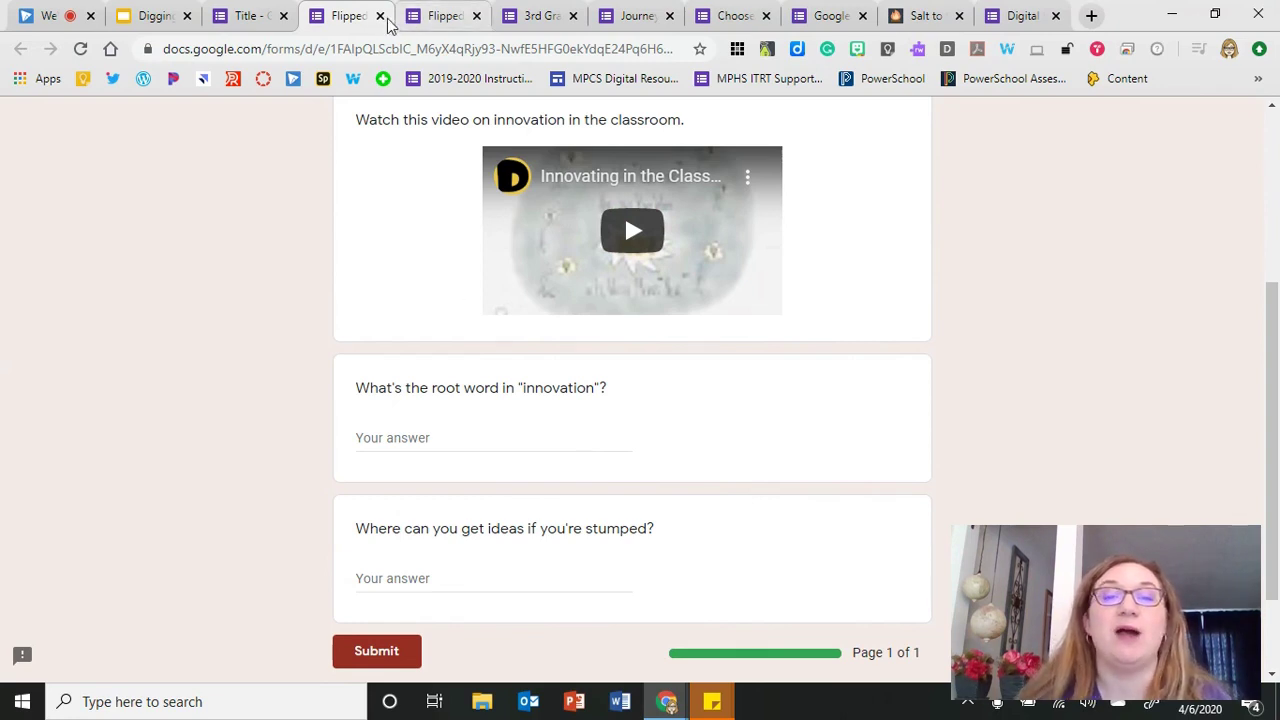
- In the Flipped Classroom/HyperForms form, start adding a video, check the YouTube URL option, and return to the video search
click(447, 18)
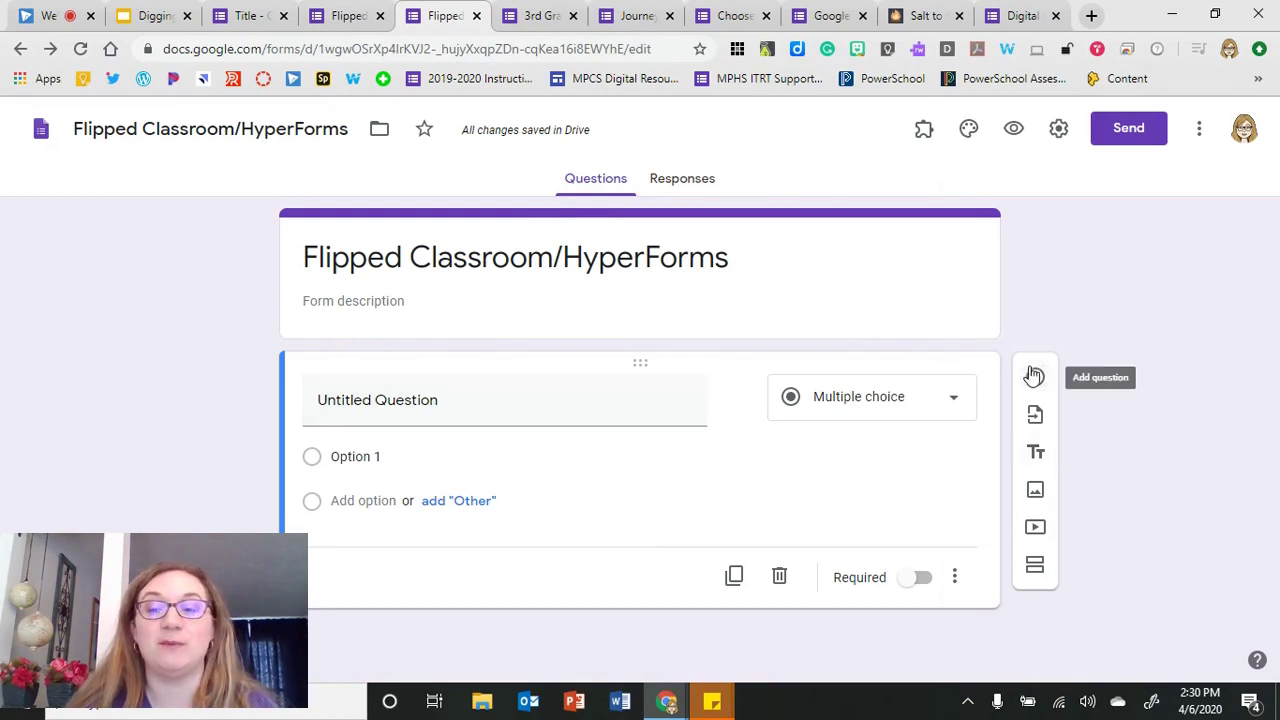
click(1036, 530)
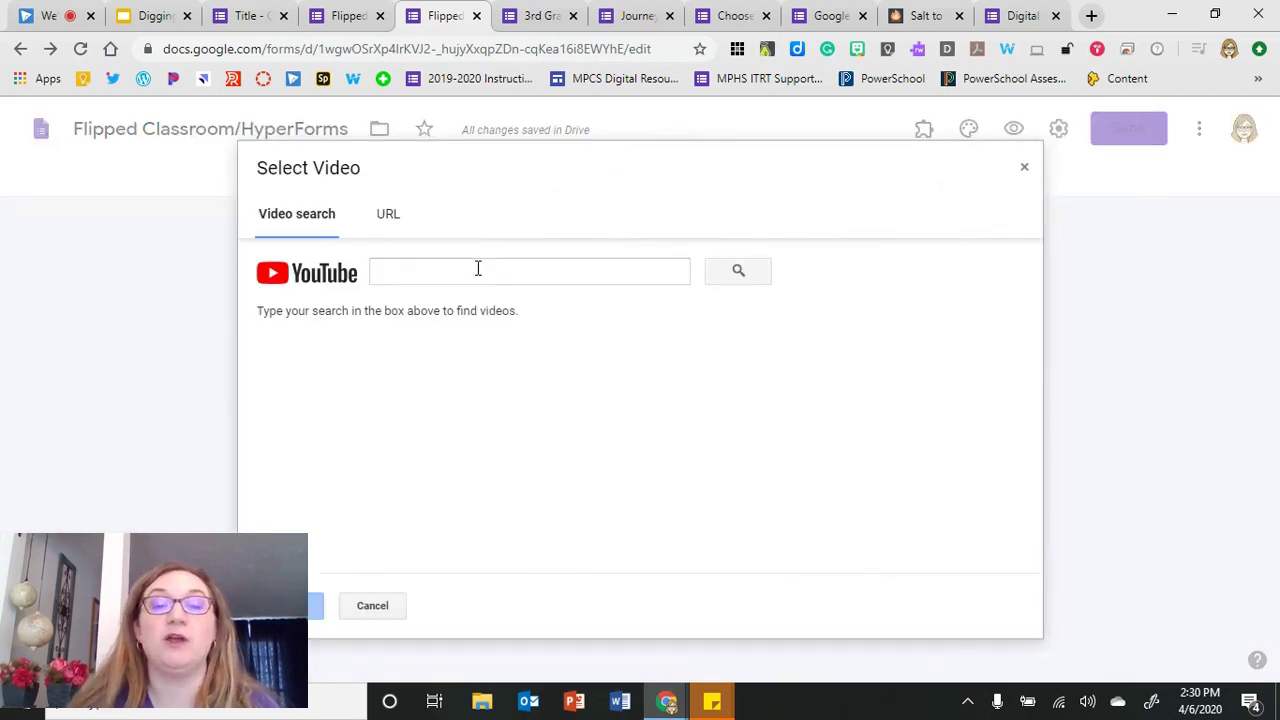
click(389, 218)
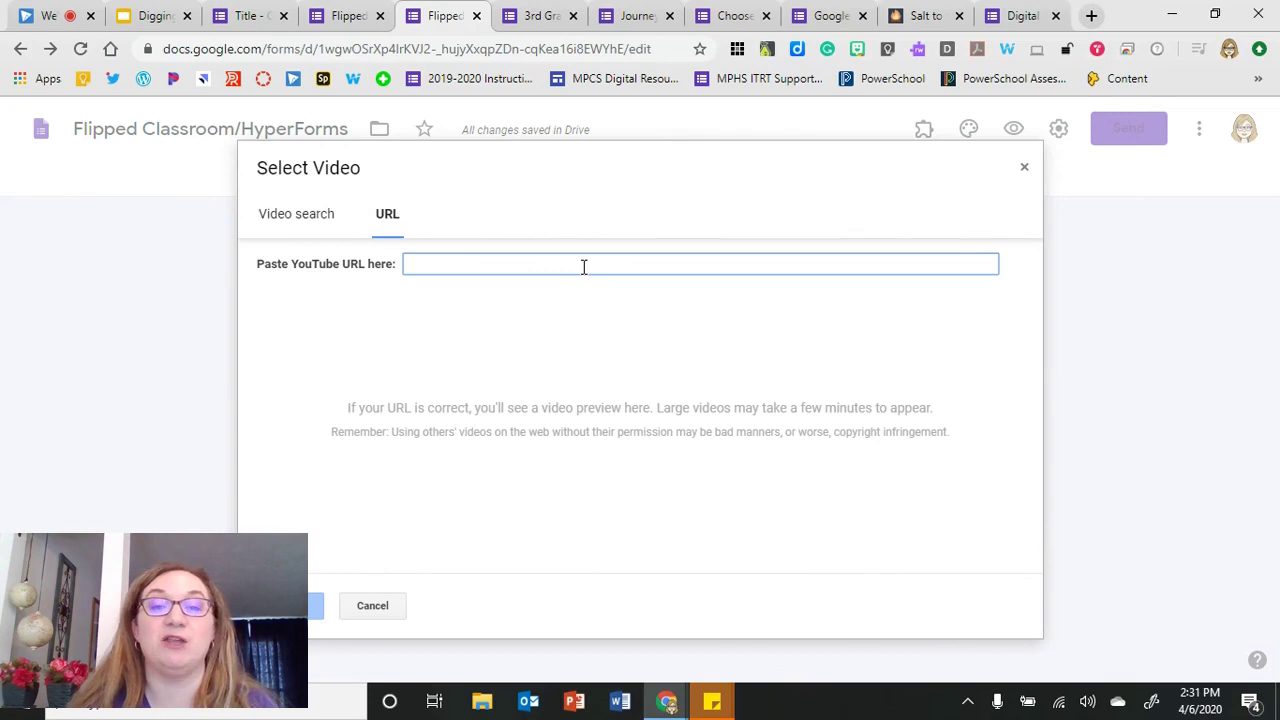
click(318, 228)
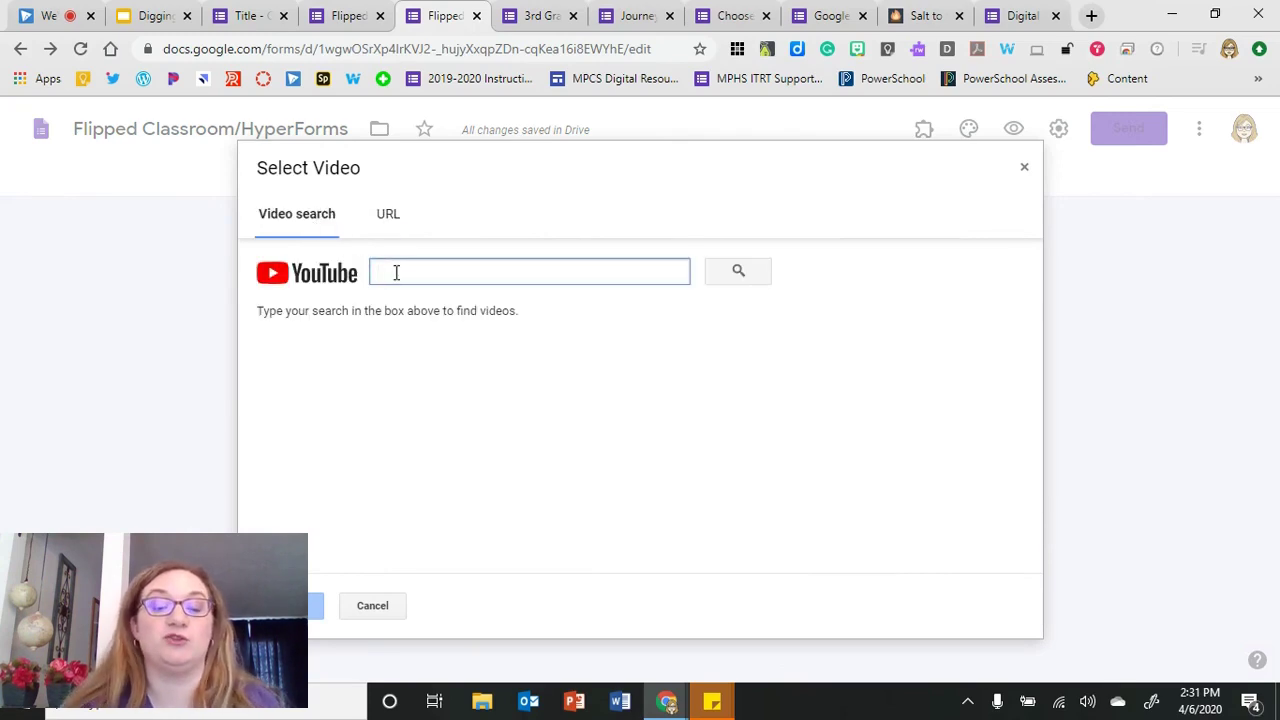
- Search YouTube for "animal cells" and insert the PLANT VS ANIMAL CELLS video into the form
text(animal cells)
key(Return)
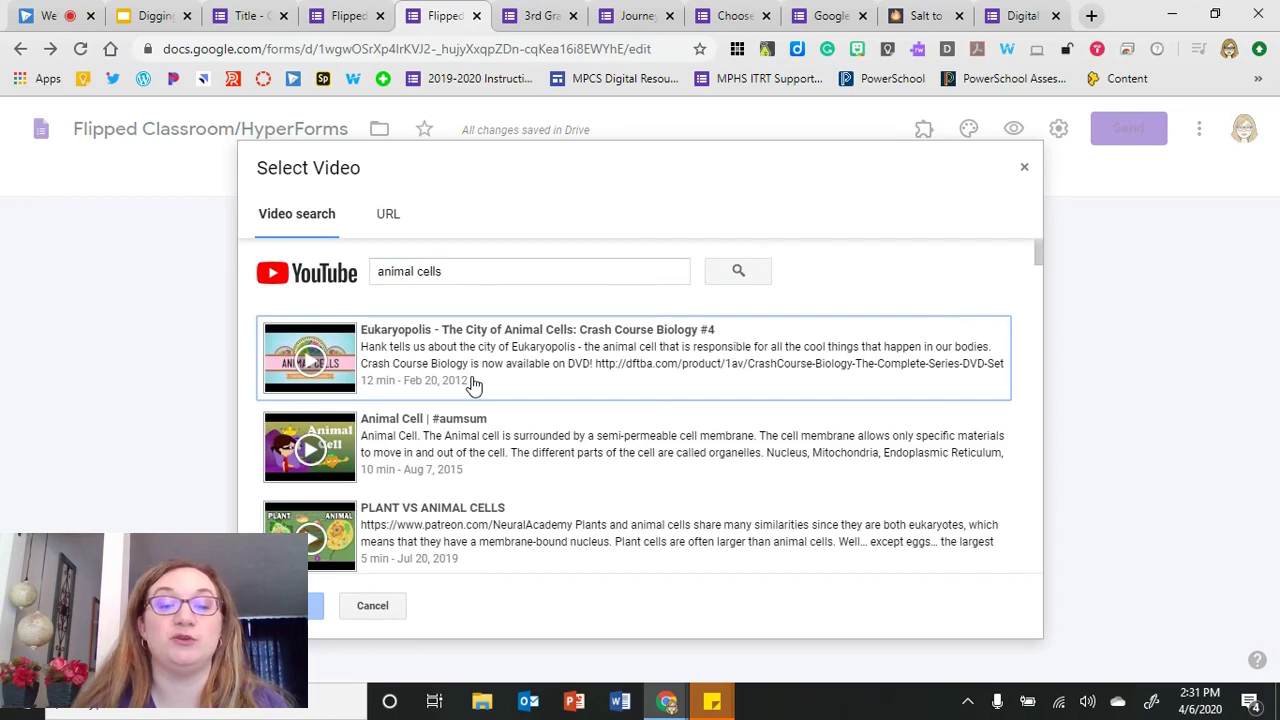
click(322, 530)
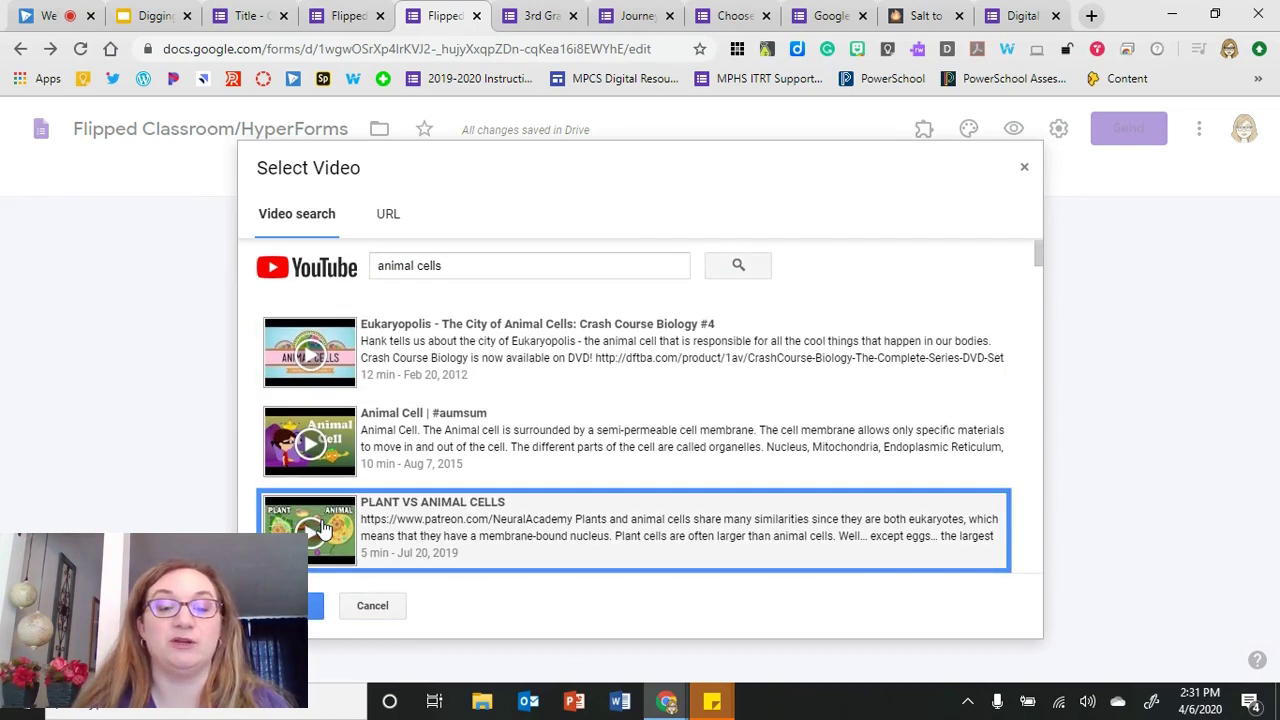
click(316, 603)
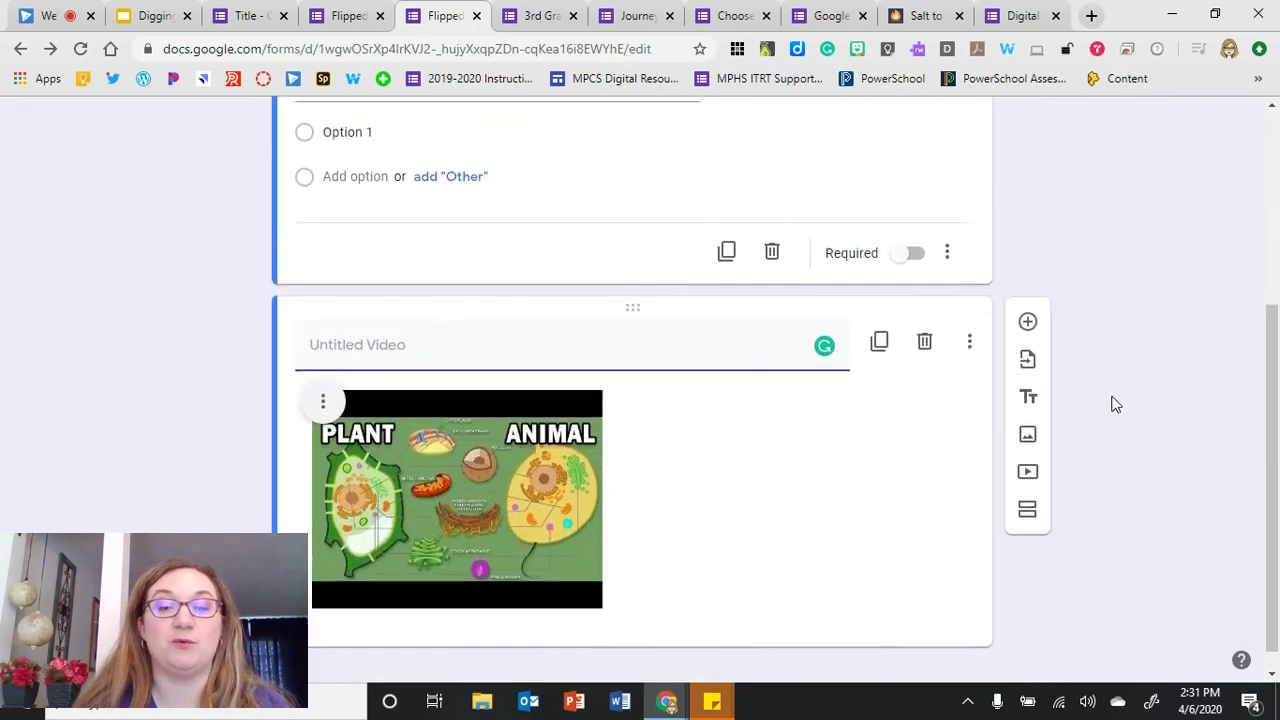
- Move the plant and animal cells video above the untitled multiple-choice question, directly below the form title
drag(634, 283, 616, 125)
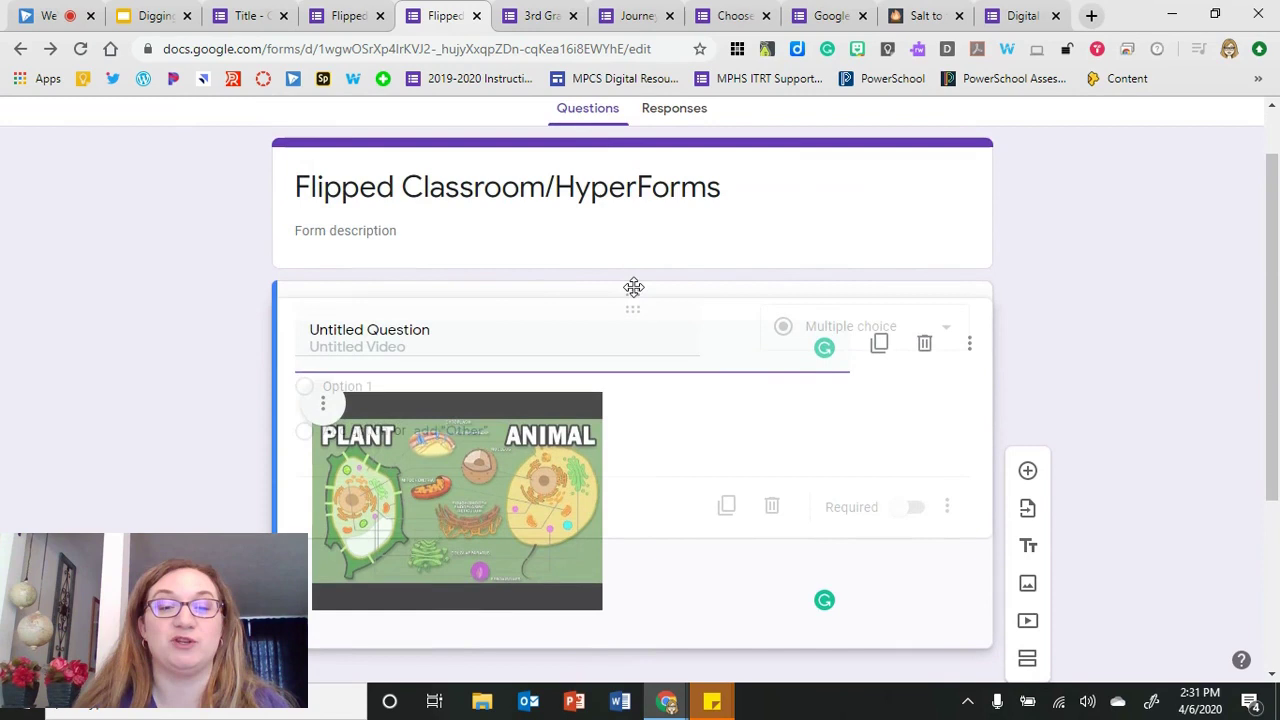
drag(634, 288, 631, 286)
drag(635, 563, 674, 563)
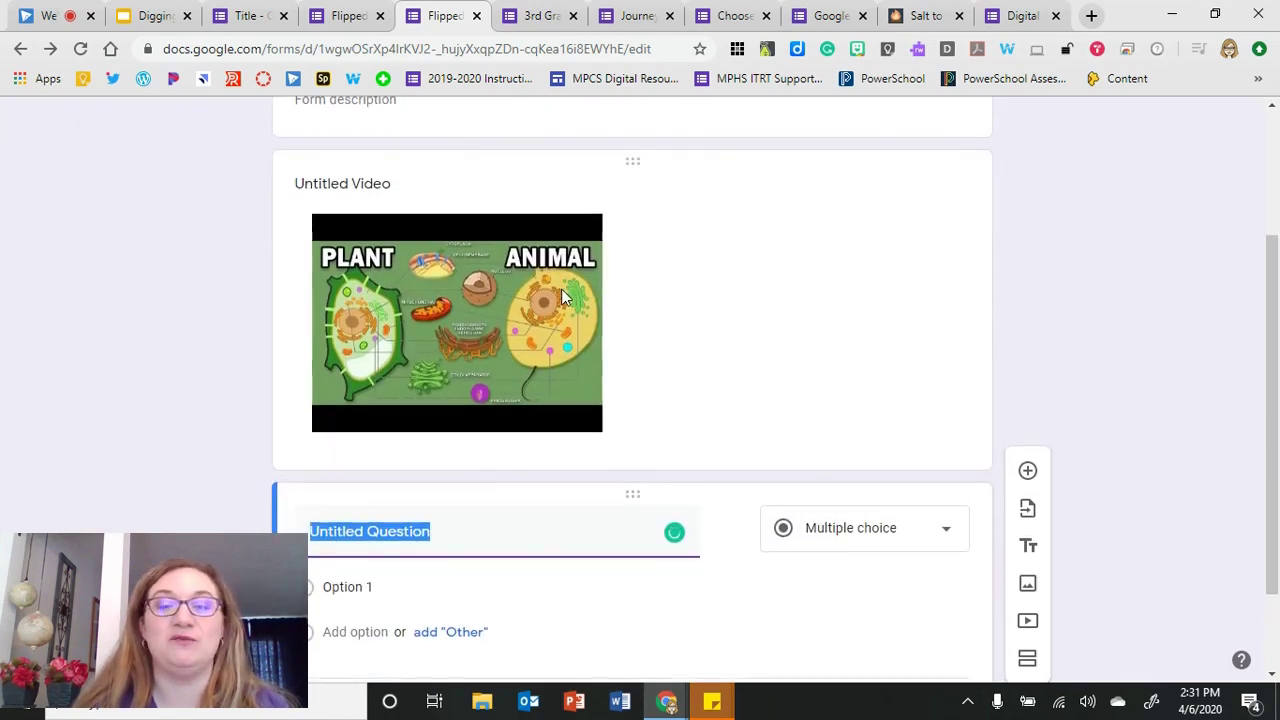
- Preview the form, play and pause its embedded video, look over the question below it, and close the preview
scroll(1164, 235, up, 4)
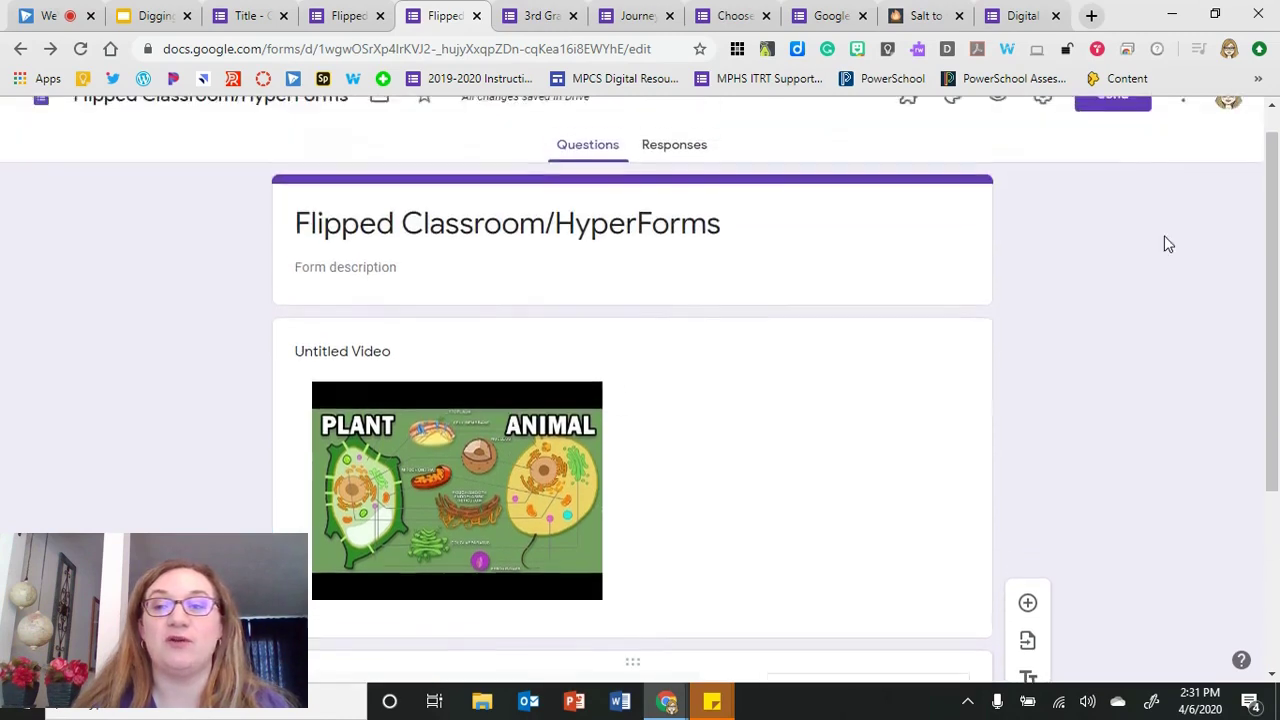
click(995, 135)
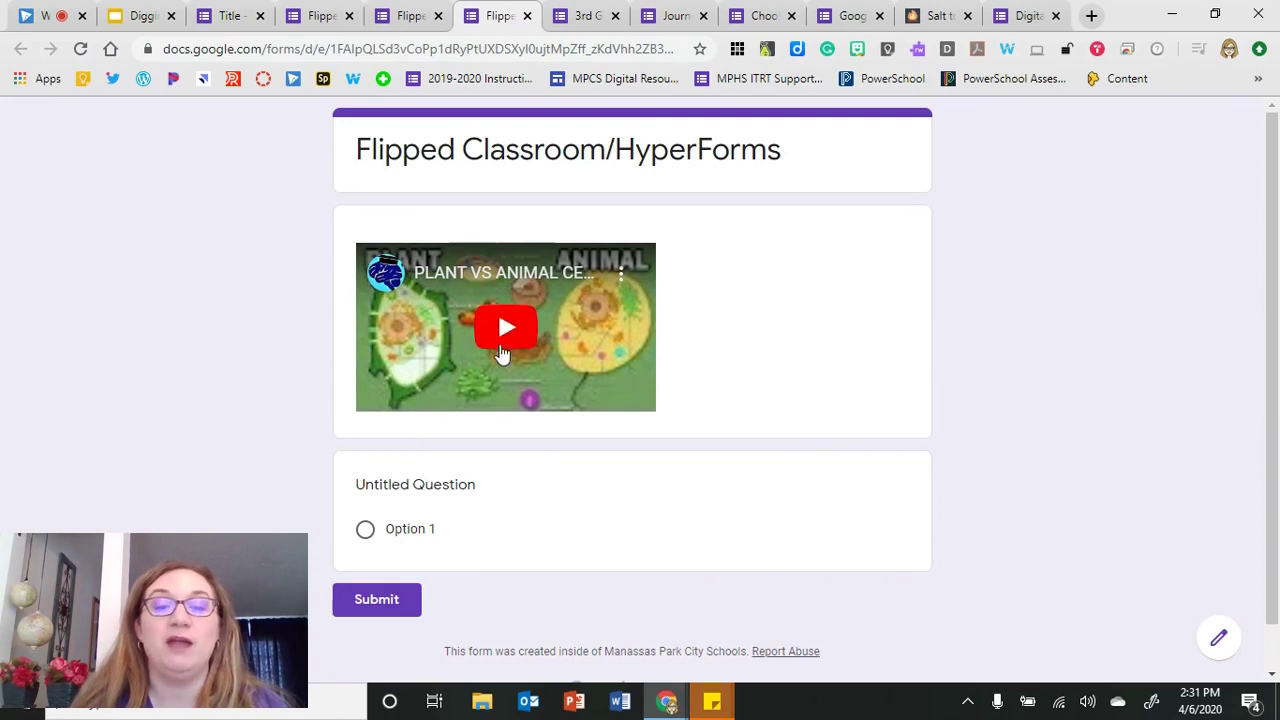
click(508, 333)
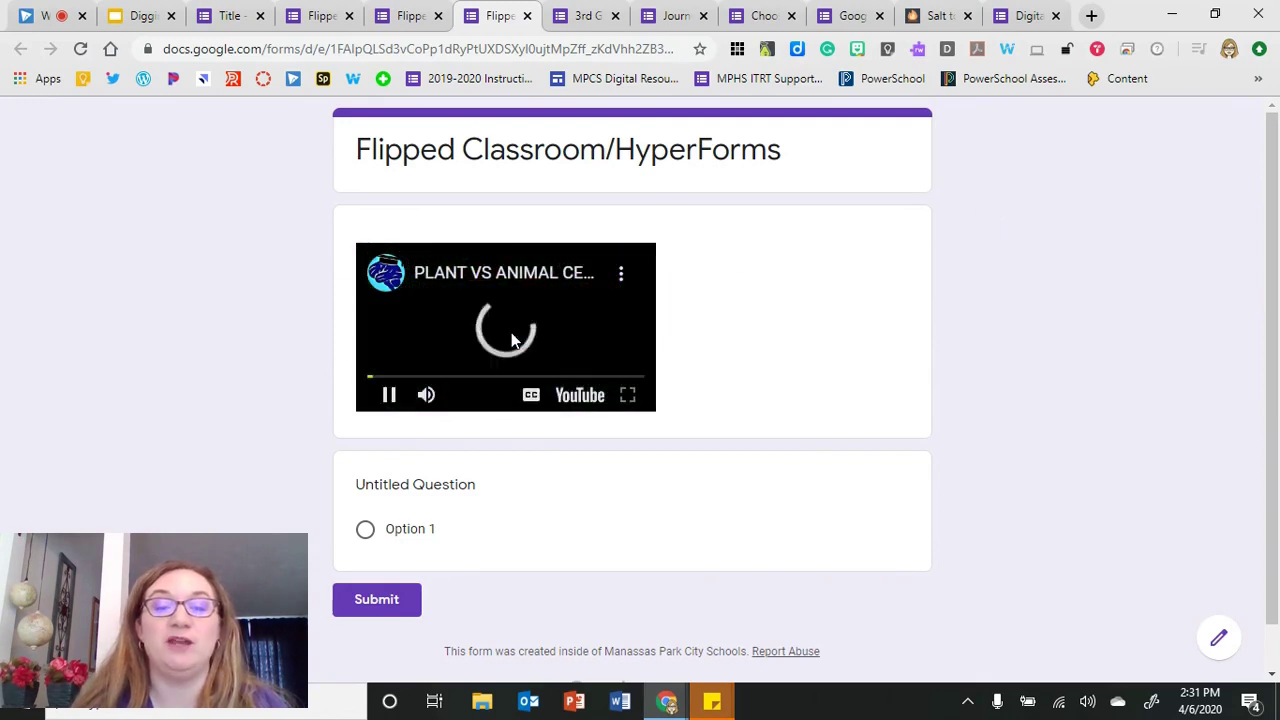
click(390, 396)
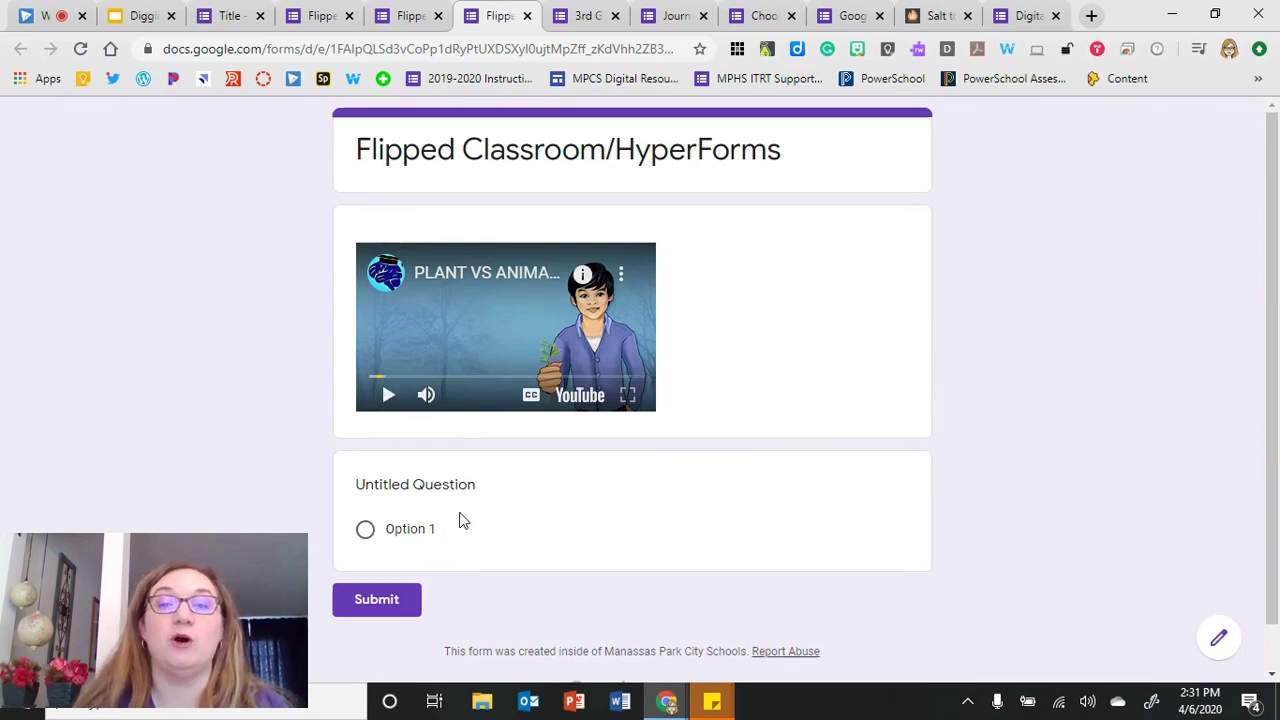
scroll(462, 519, down, 1)
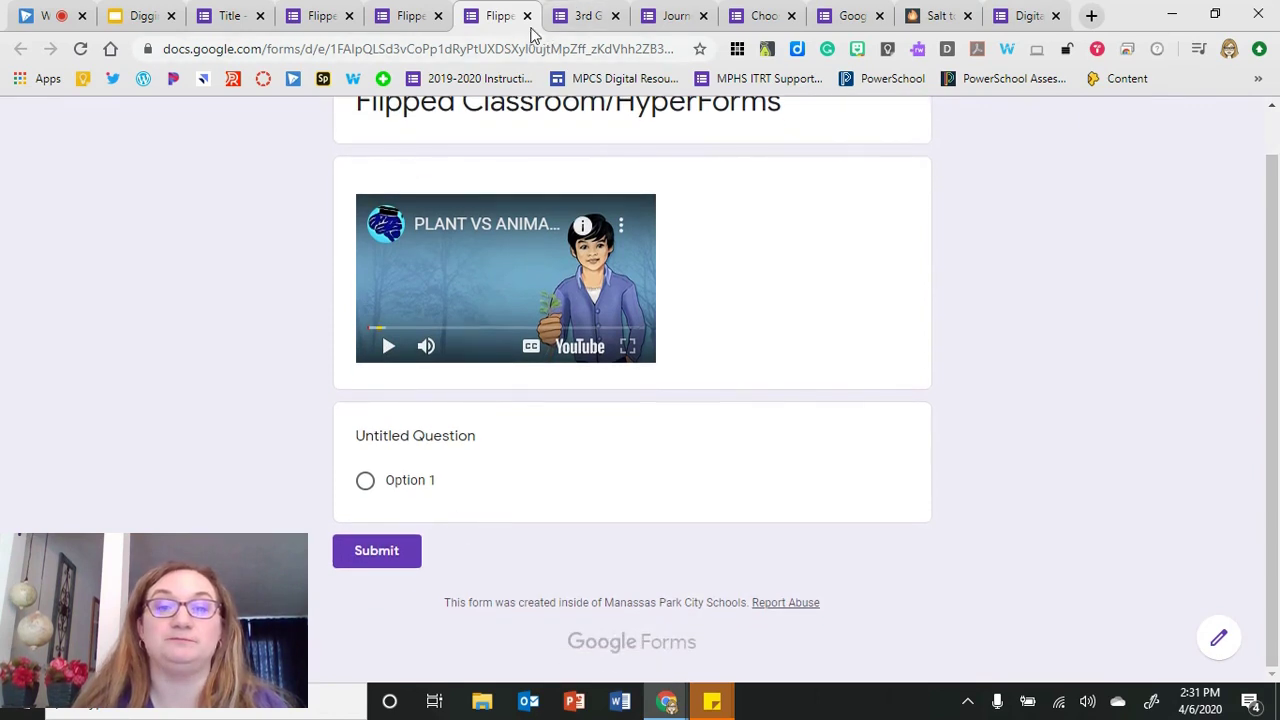
click(527, 16)
- Add a new multiple-choice question below the untitled question and make it required
click(1028, 470)
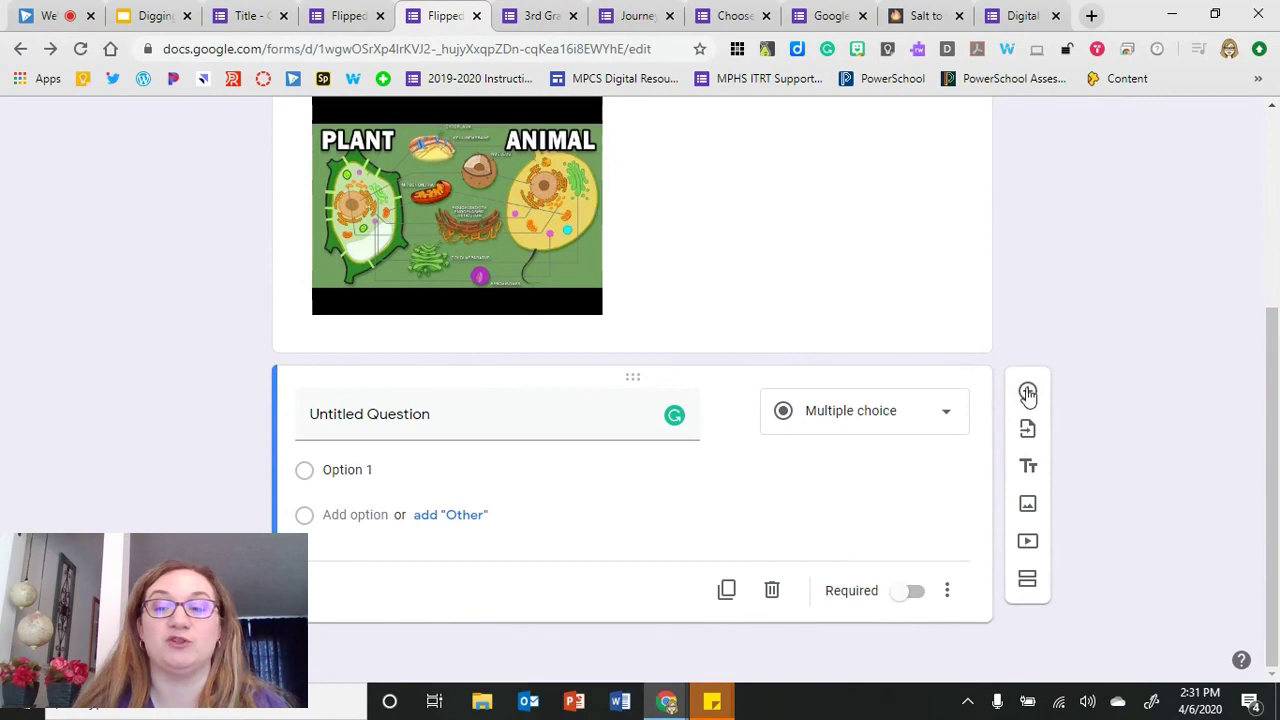
click(1028, 393)
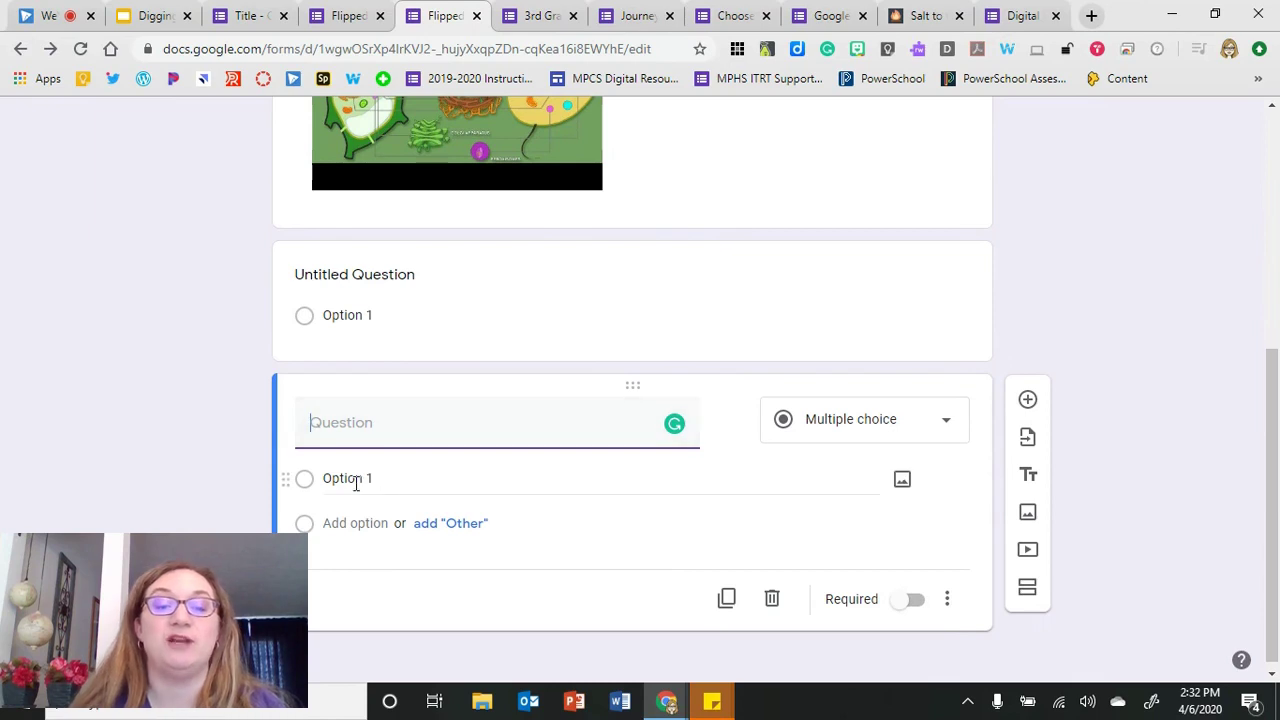
click(905, 606)
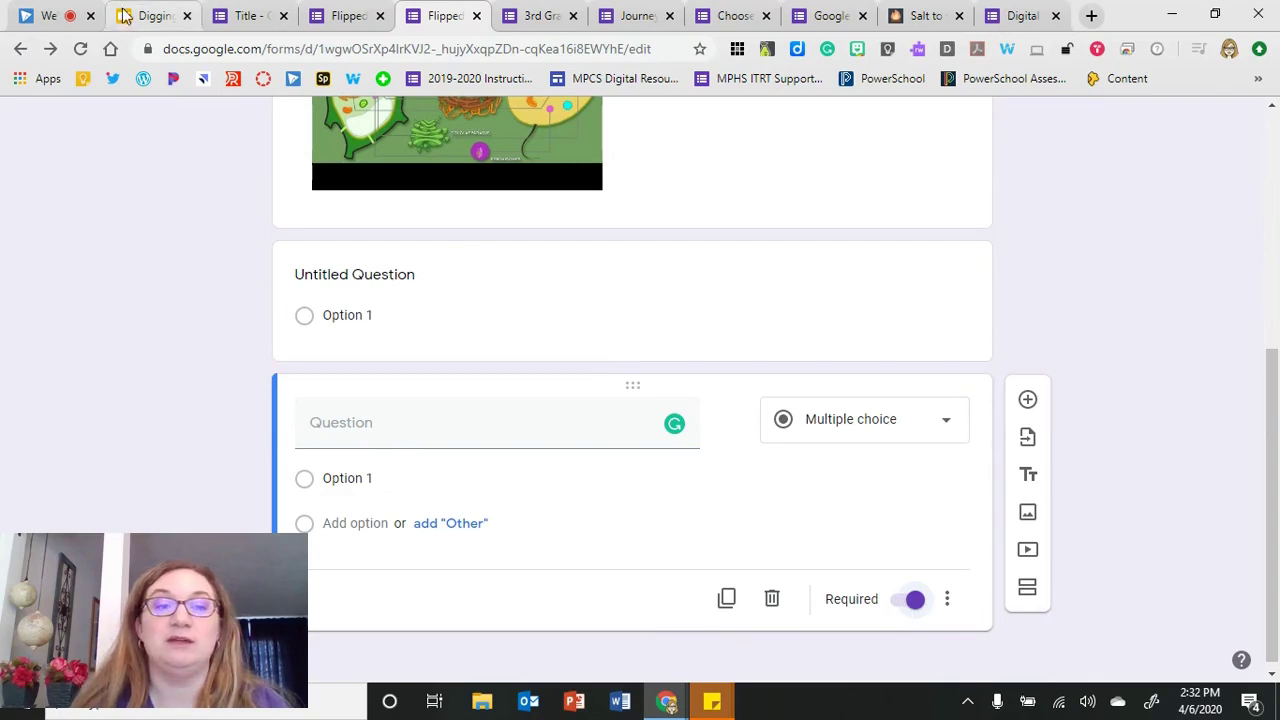
- Switch to the Digging into Google Forms slides, present from the topic overview on slide 9, advance to Digital Breakout, and exit the presentation
click(124, 17)
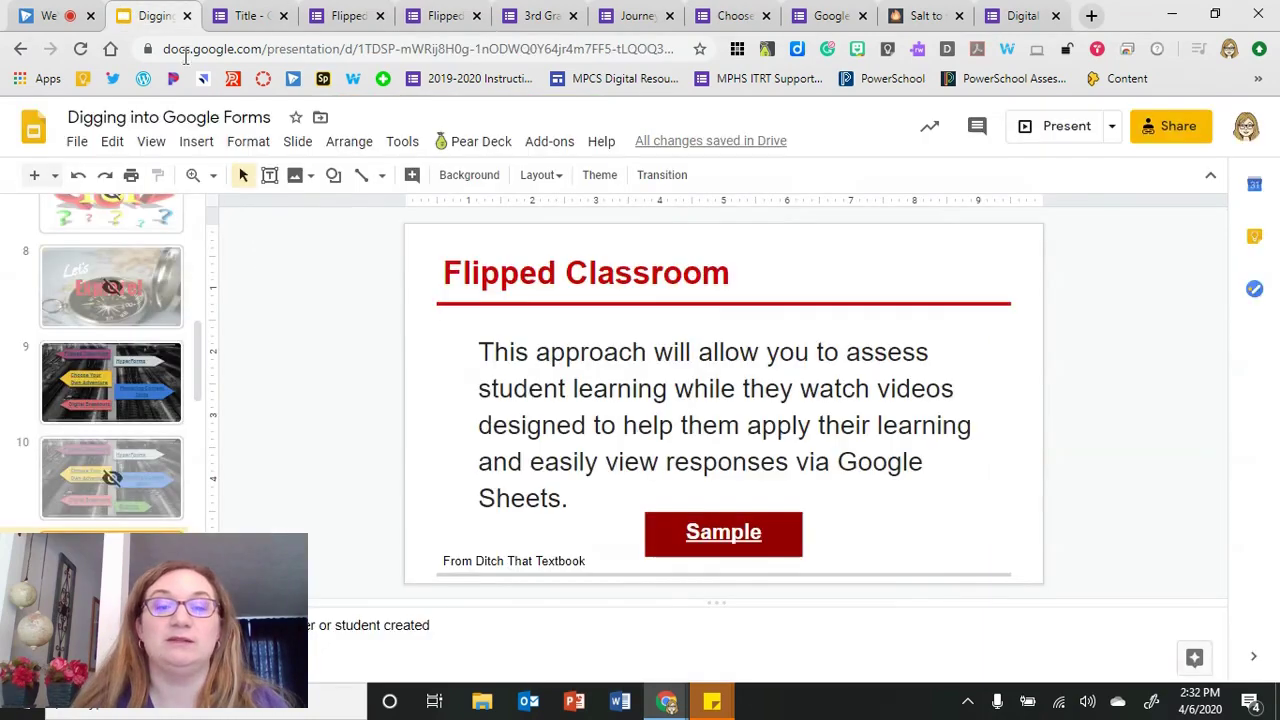
click(122, 369)
click(1023, 126)
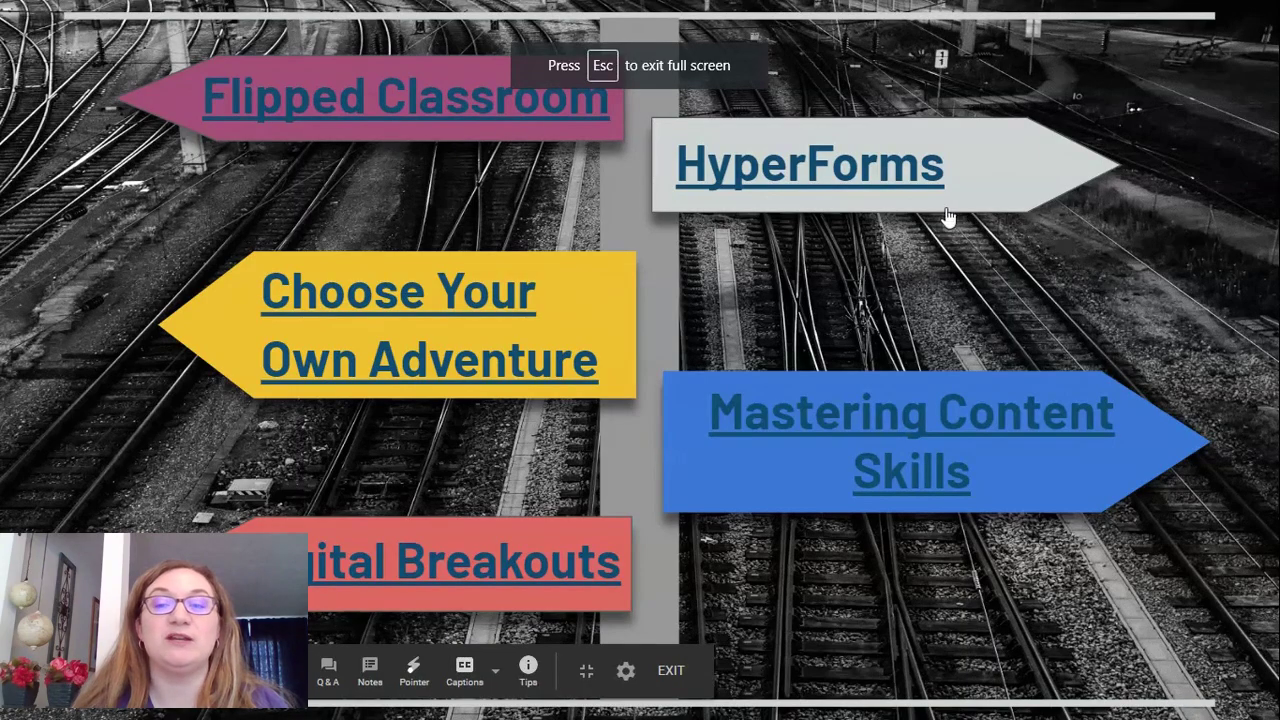
key(Right)
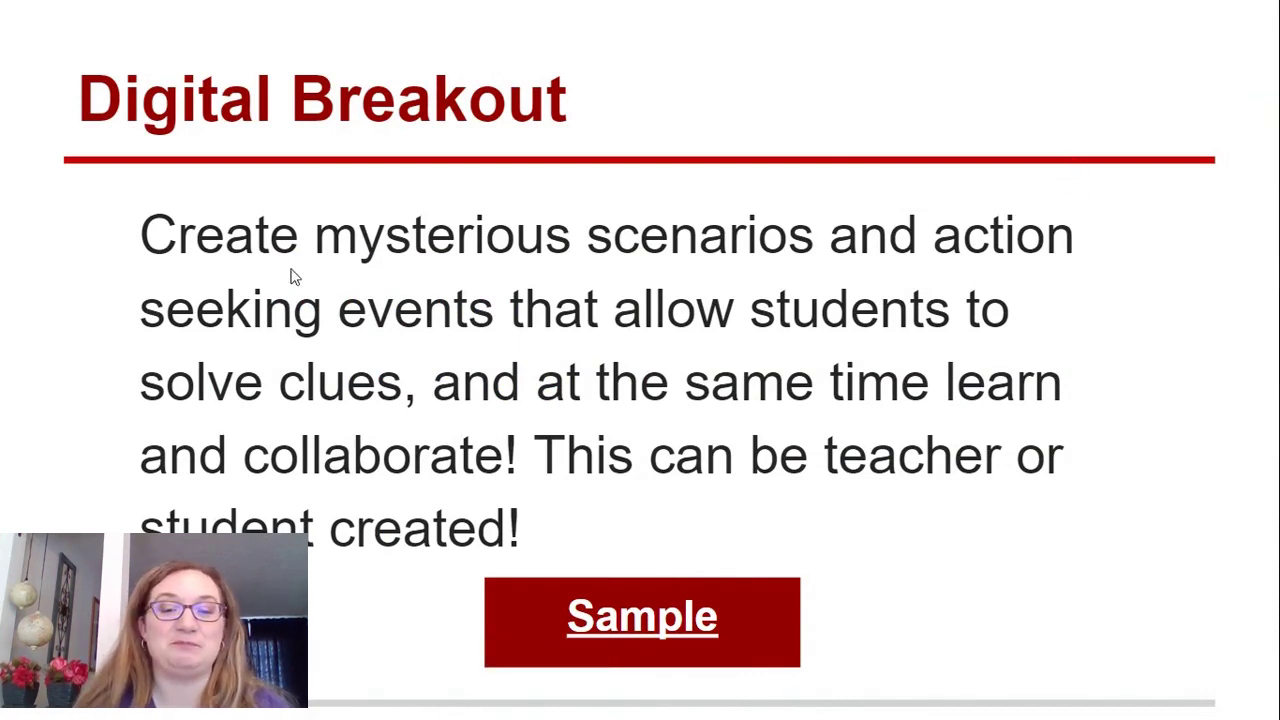
key(Escape)
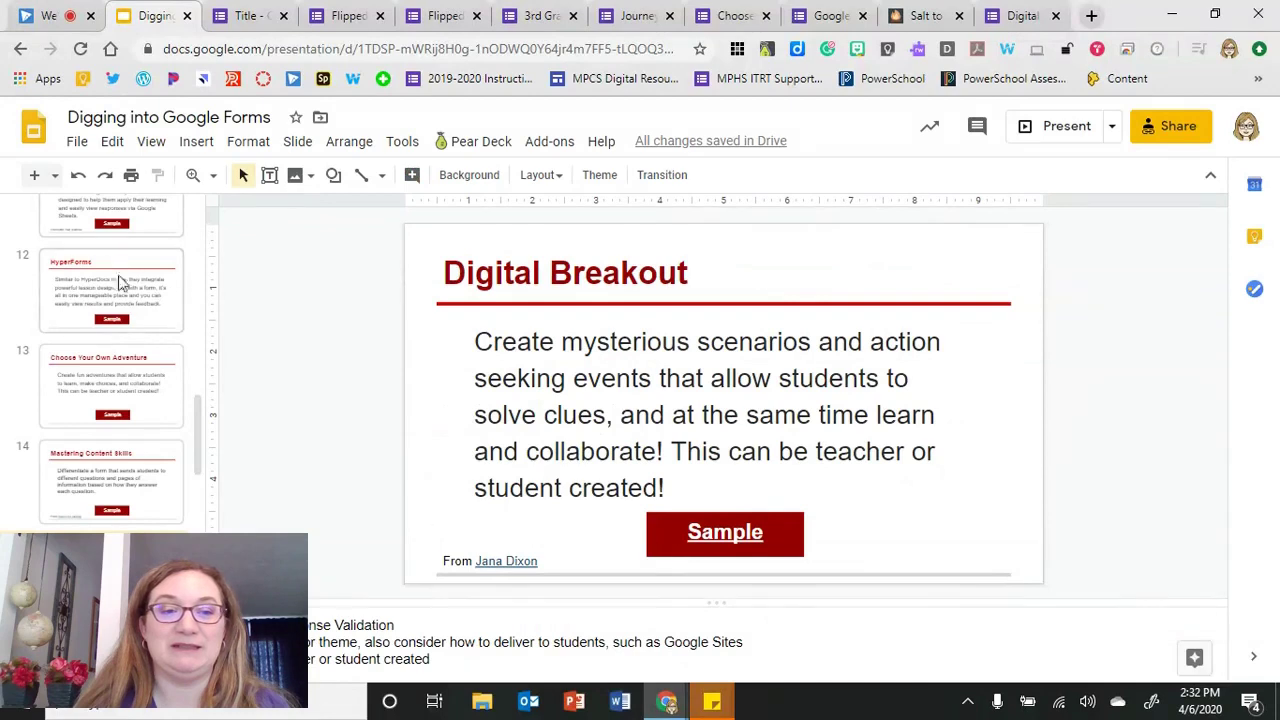
- Select the HyperForms slide and follow its Sample link to the 3rd Grade Rounding to 100 form
click(118, 283)
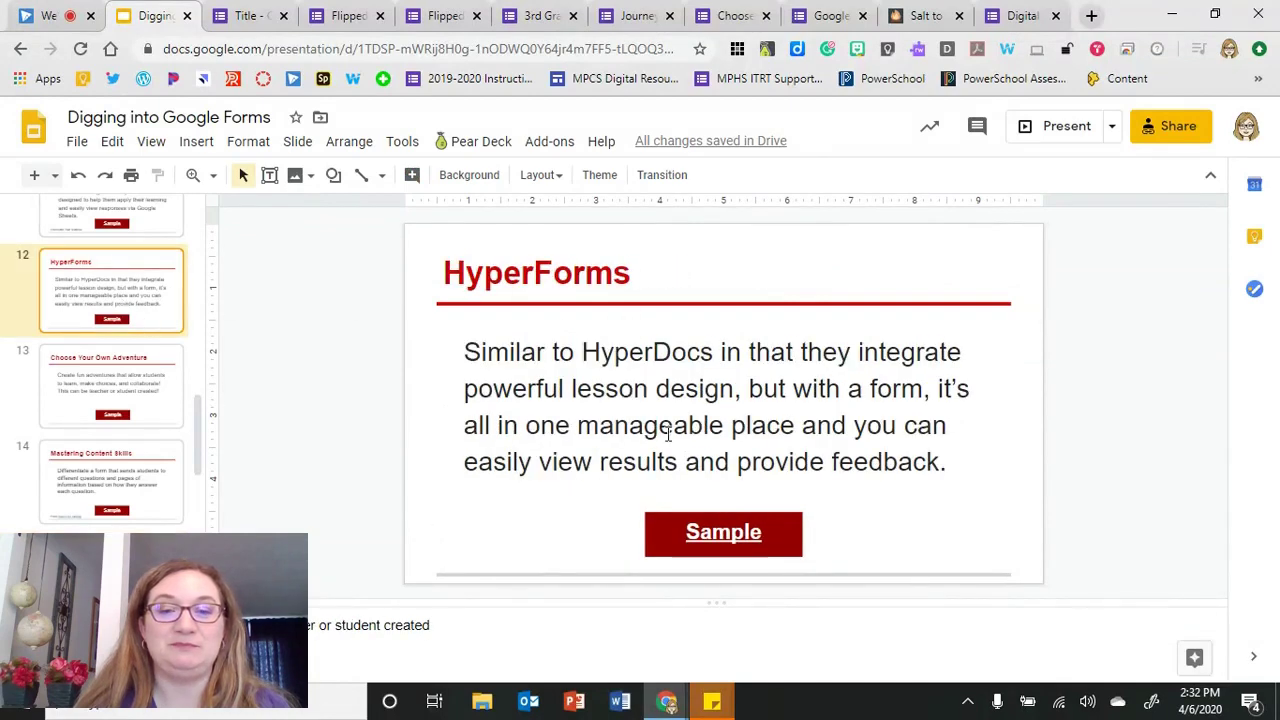
click(723, 540)
click(738, 566)
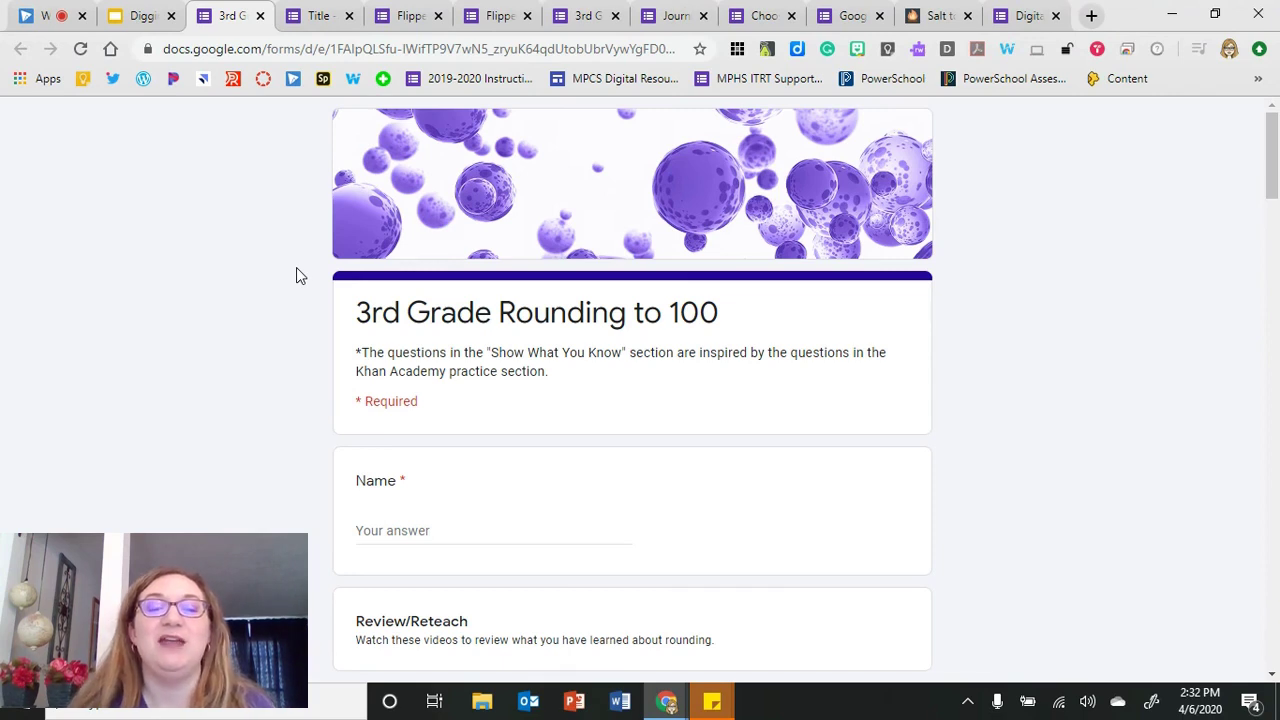
- Examine the 3rd Grade Rounding to 100 form's Review/Reteach videos and the Show What You Know instructions and questions
scroll(296, 268, down, 1)
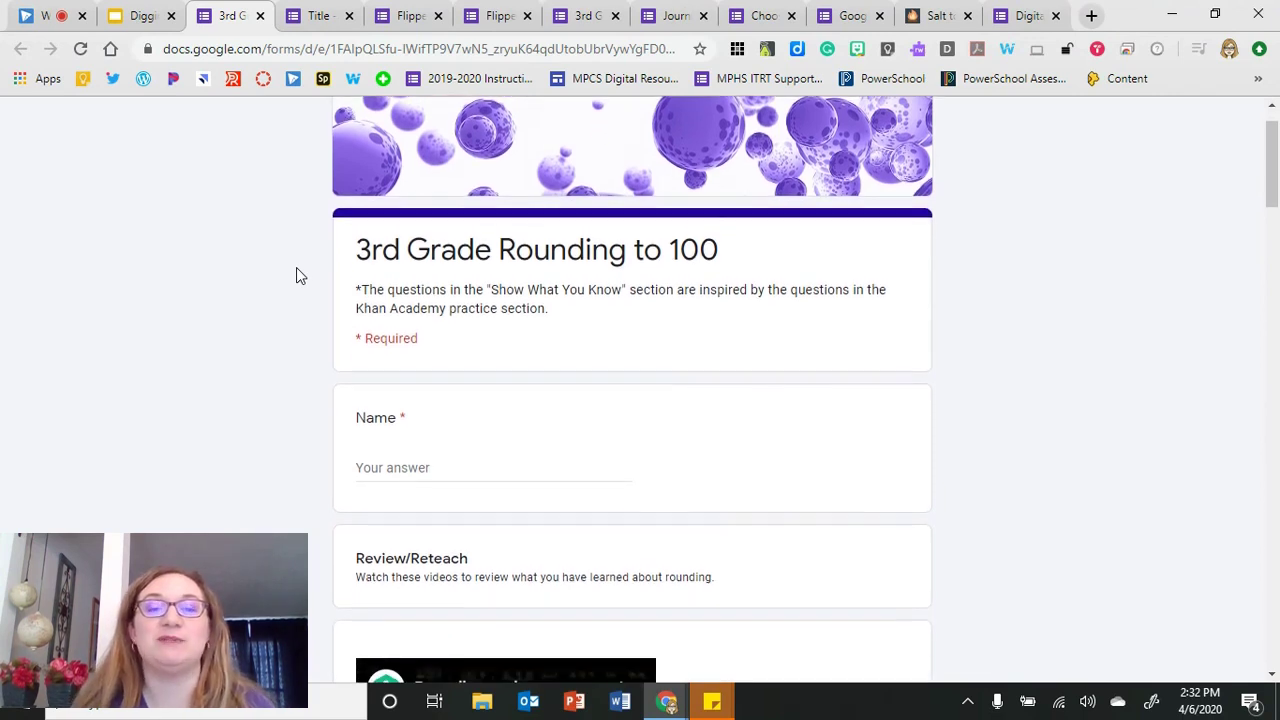
scroll(296, 270, down, 3)
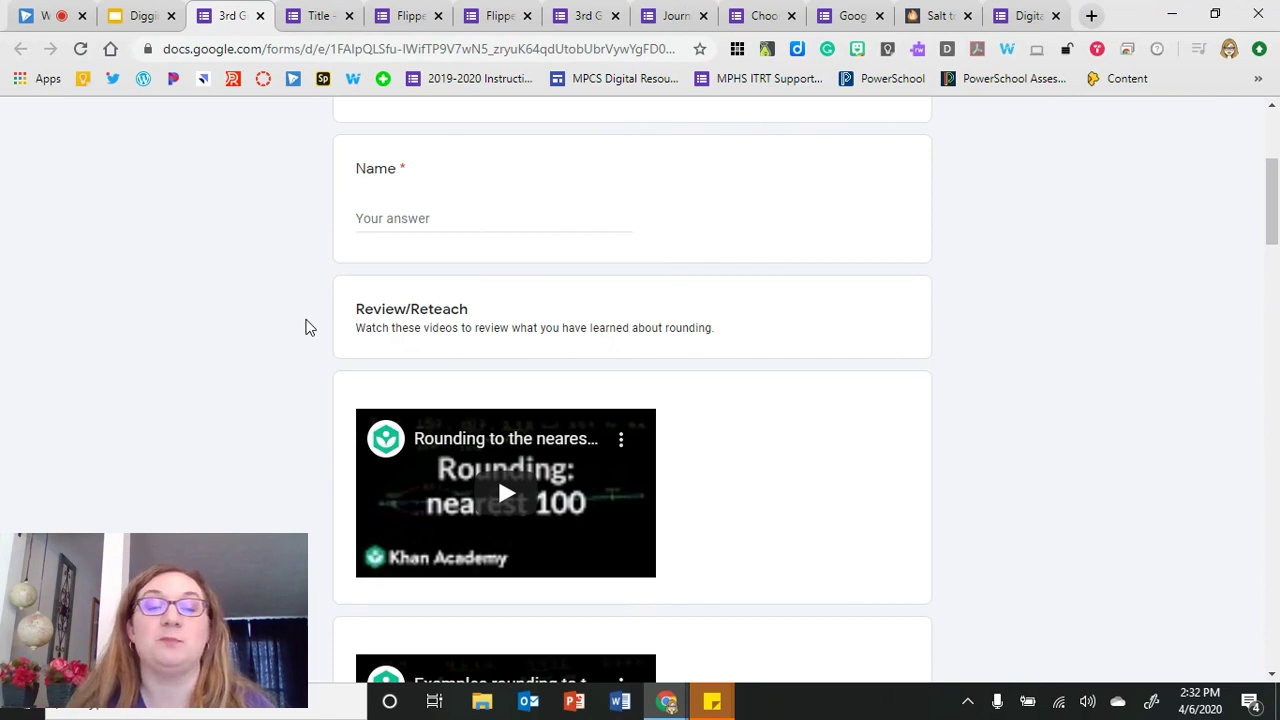
scroll(311, 366, down, 1)
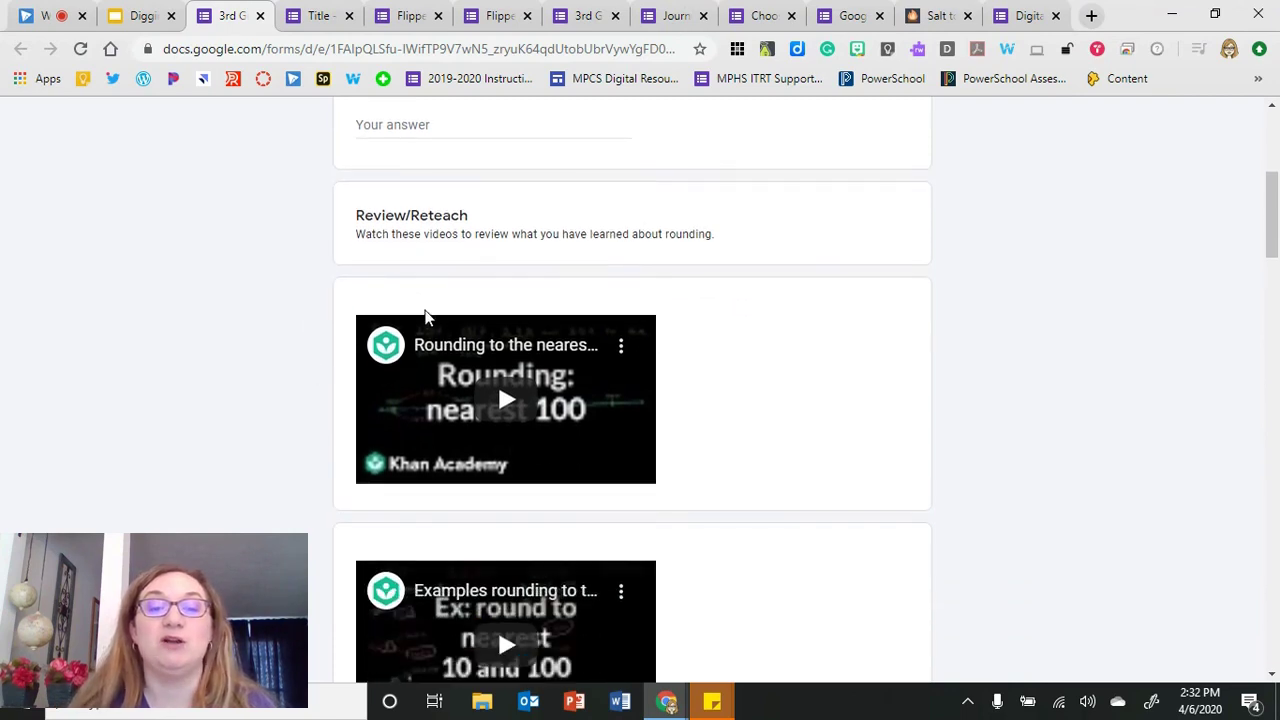
scroll(706, 386, down, 1)
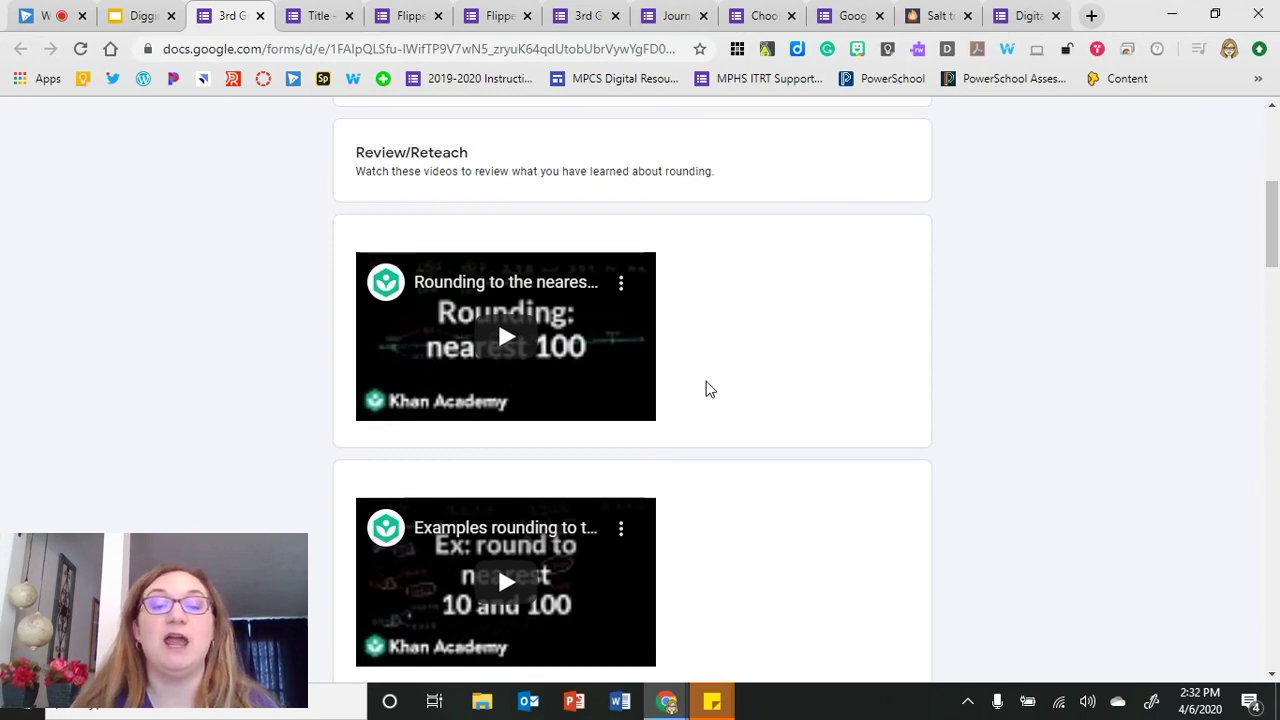
scroll(710, 395, down, 5)
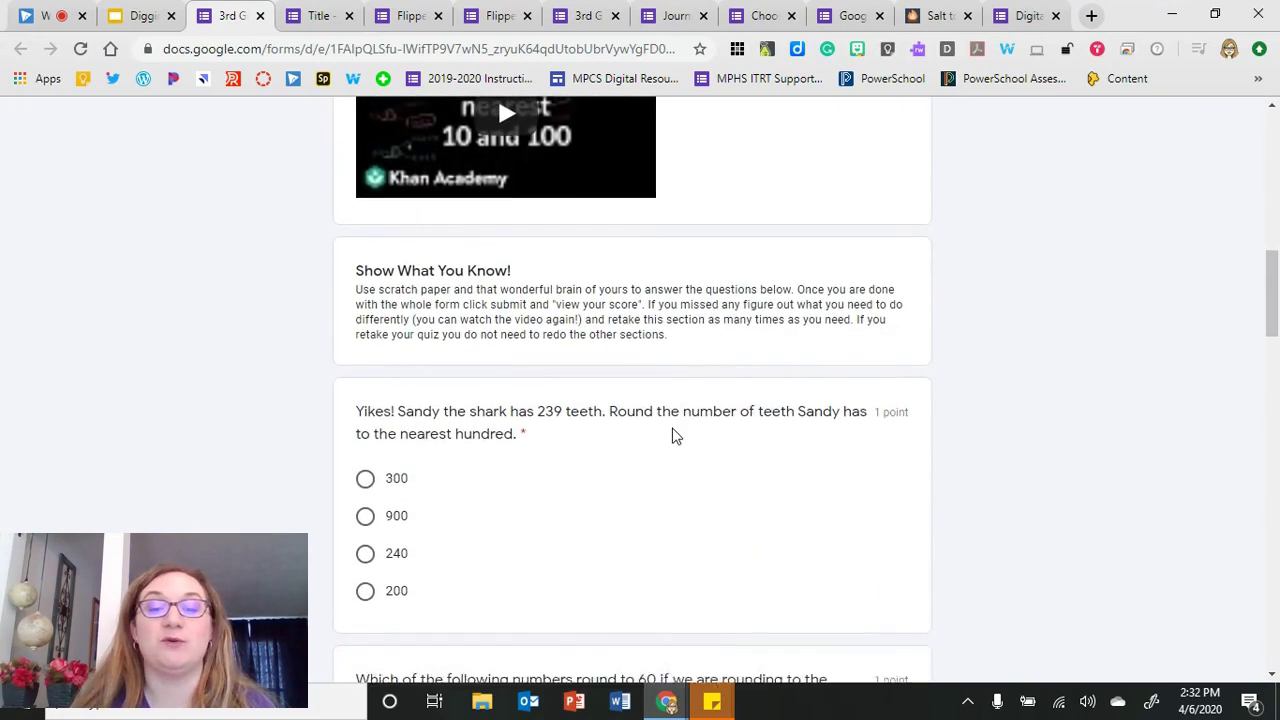
scroll(673, 436, down, 1)
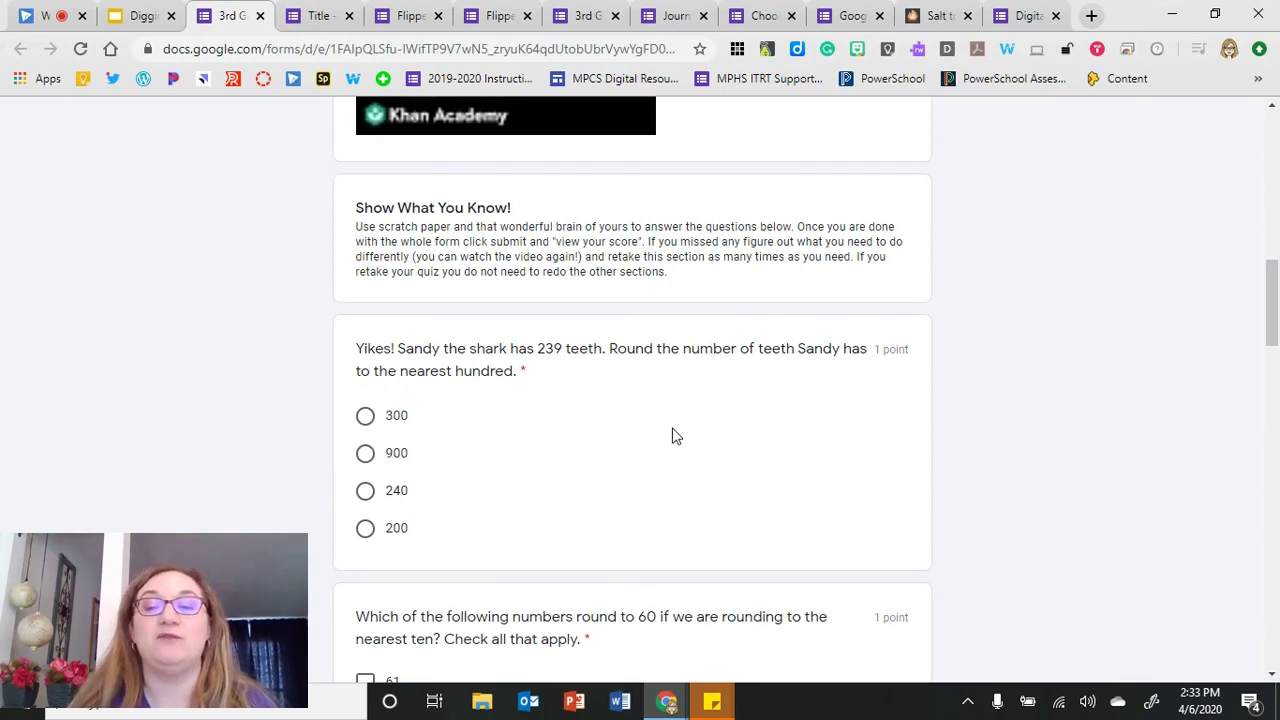
scroll(672, 436, down, 1)
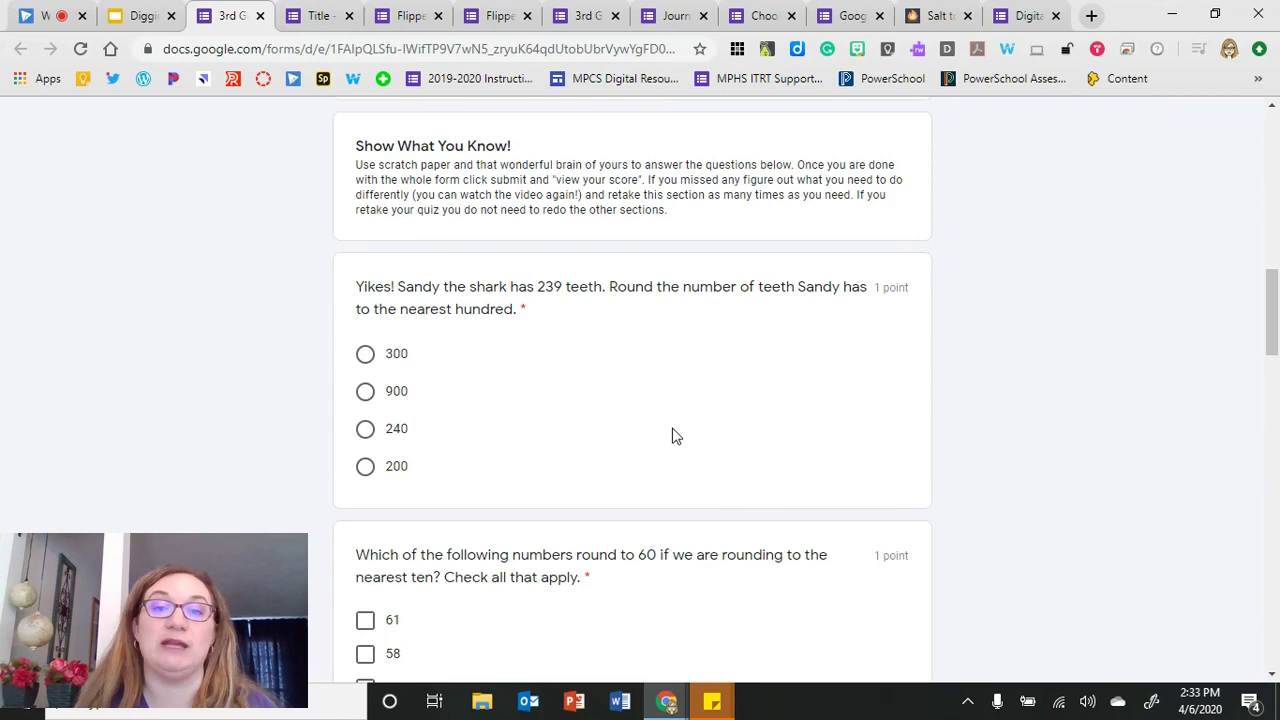
scroll(952, 310, up, 4)
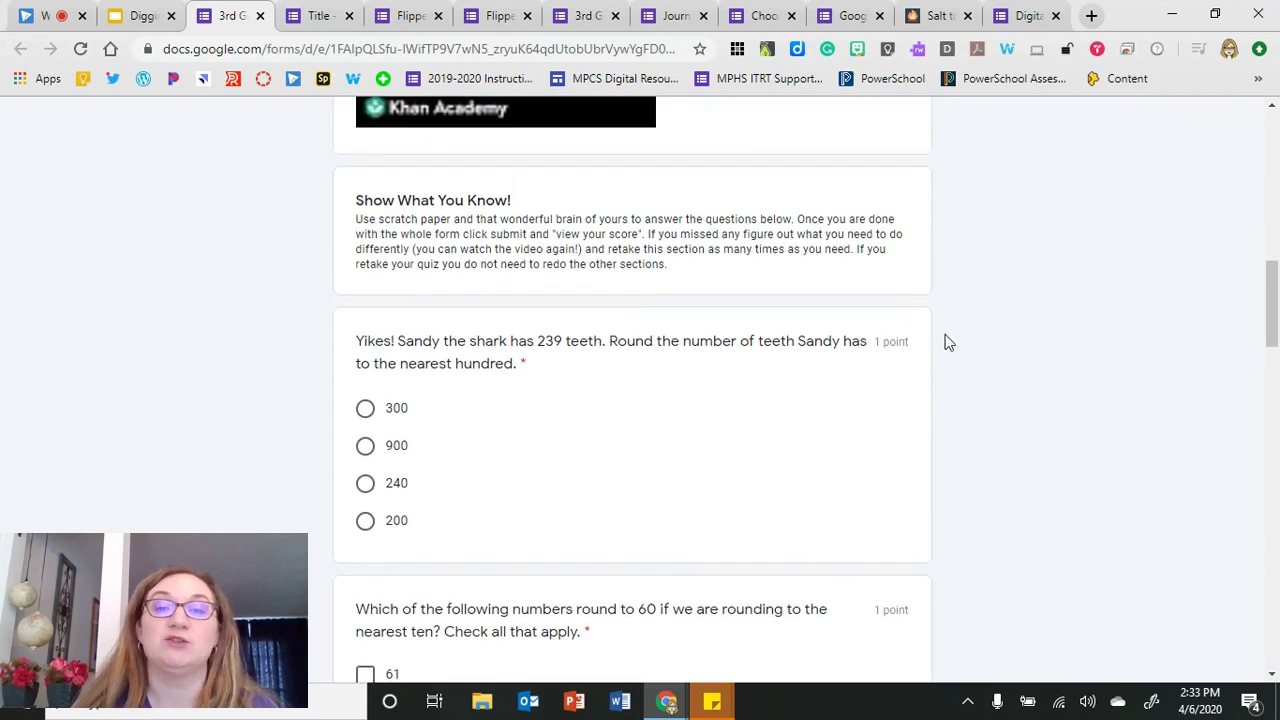
scroll(960, 296, up, 5)
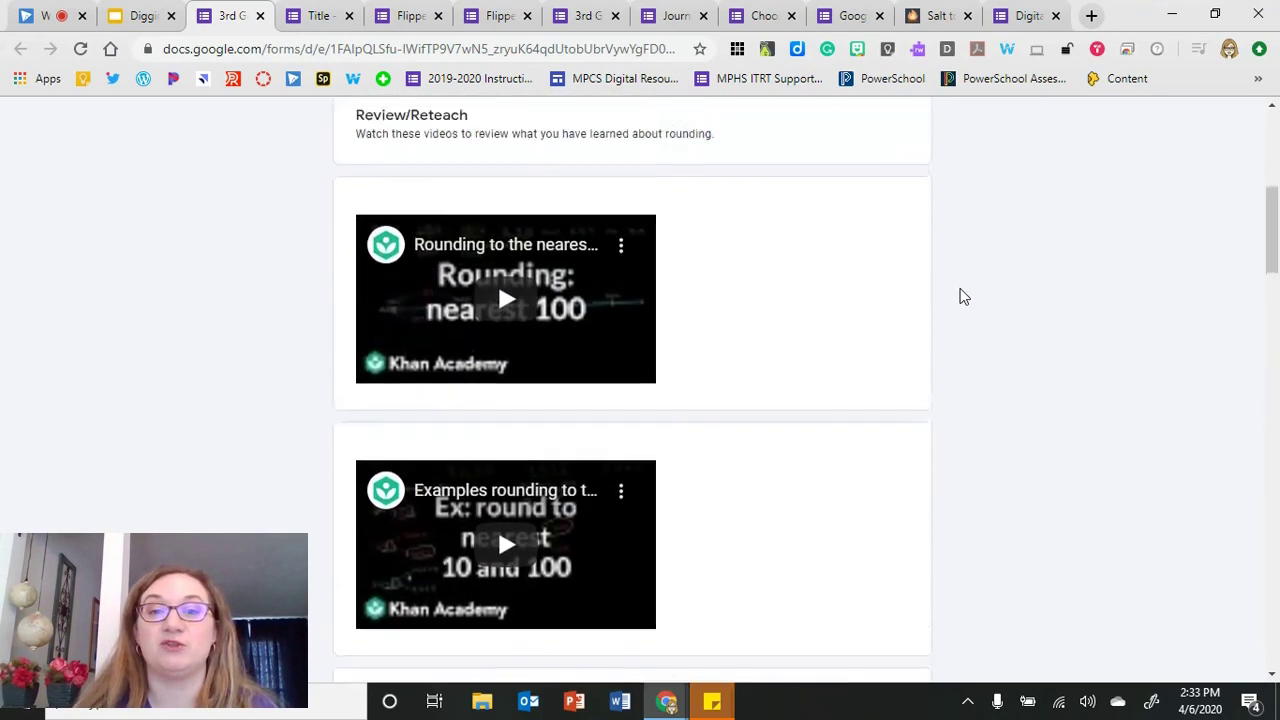
- Revisit the sample flipped classroom form on innovation, and return to the video in the Flipped Classroom/HyperForms form for comparison
click(405, 16)
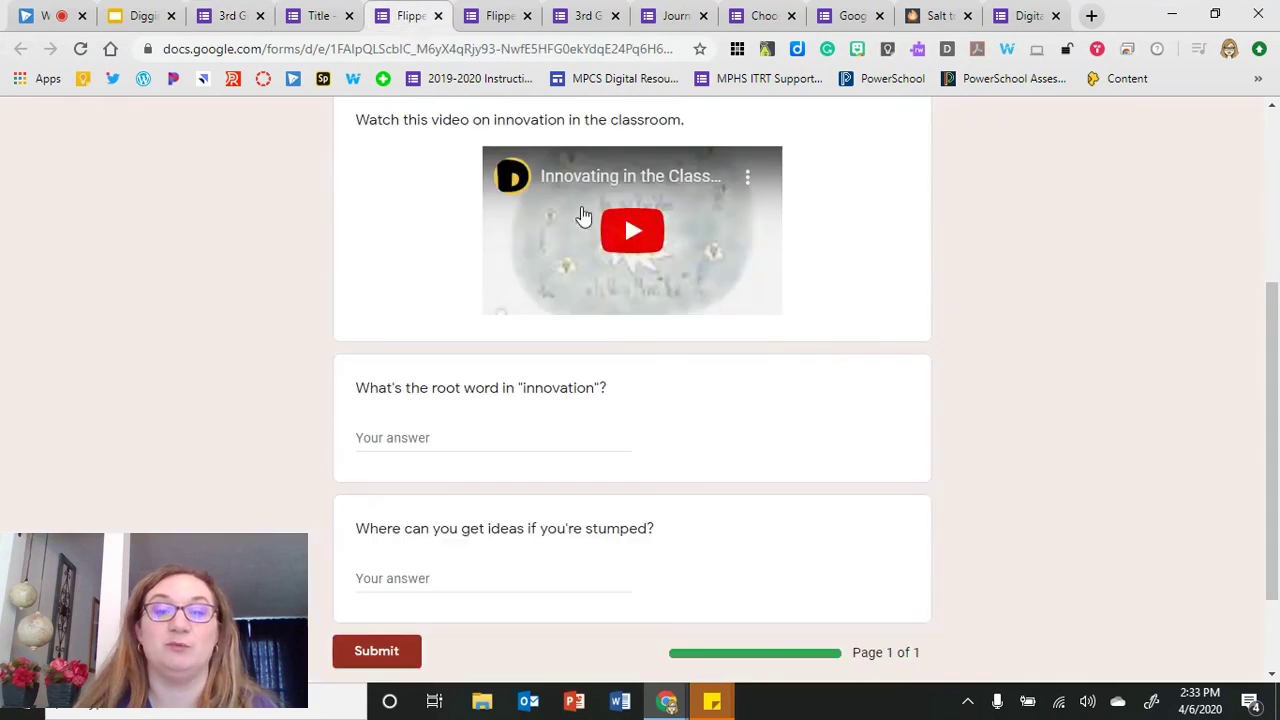
click(492, 18)
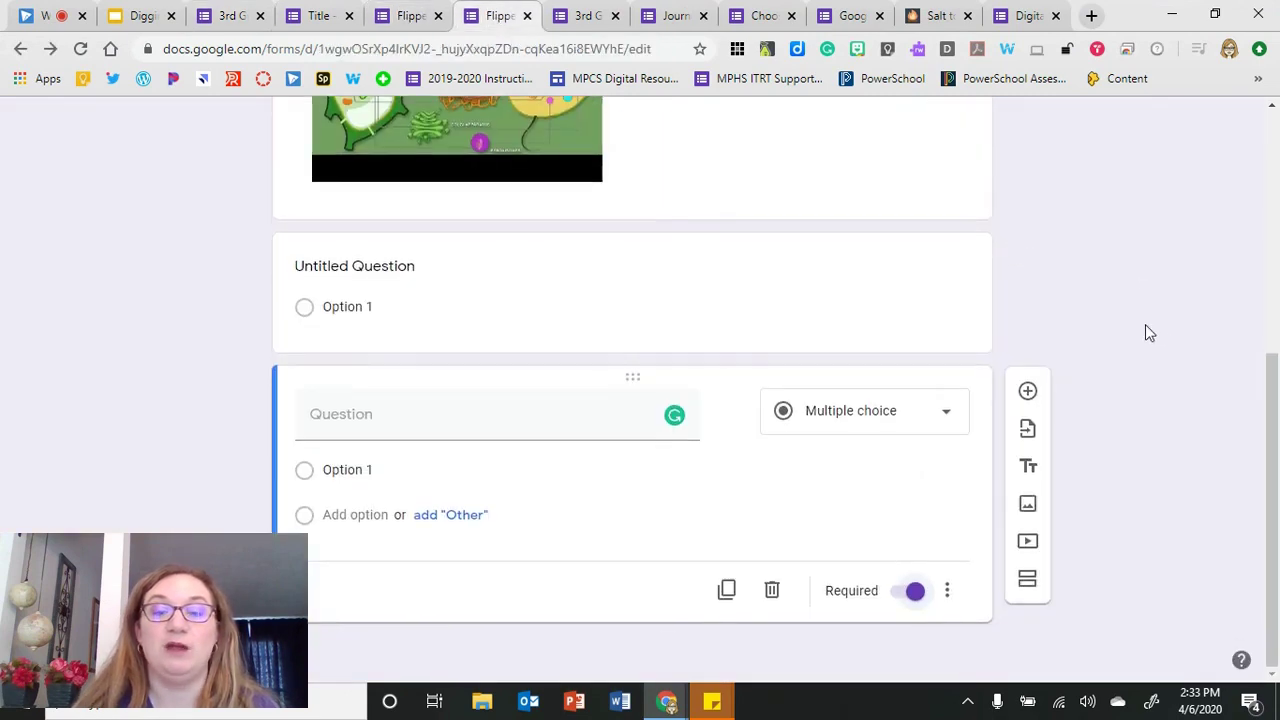
scroll(1145, 330, up, 2)
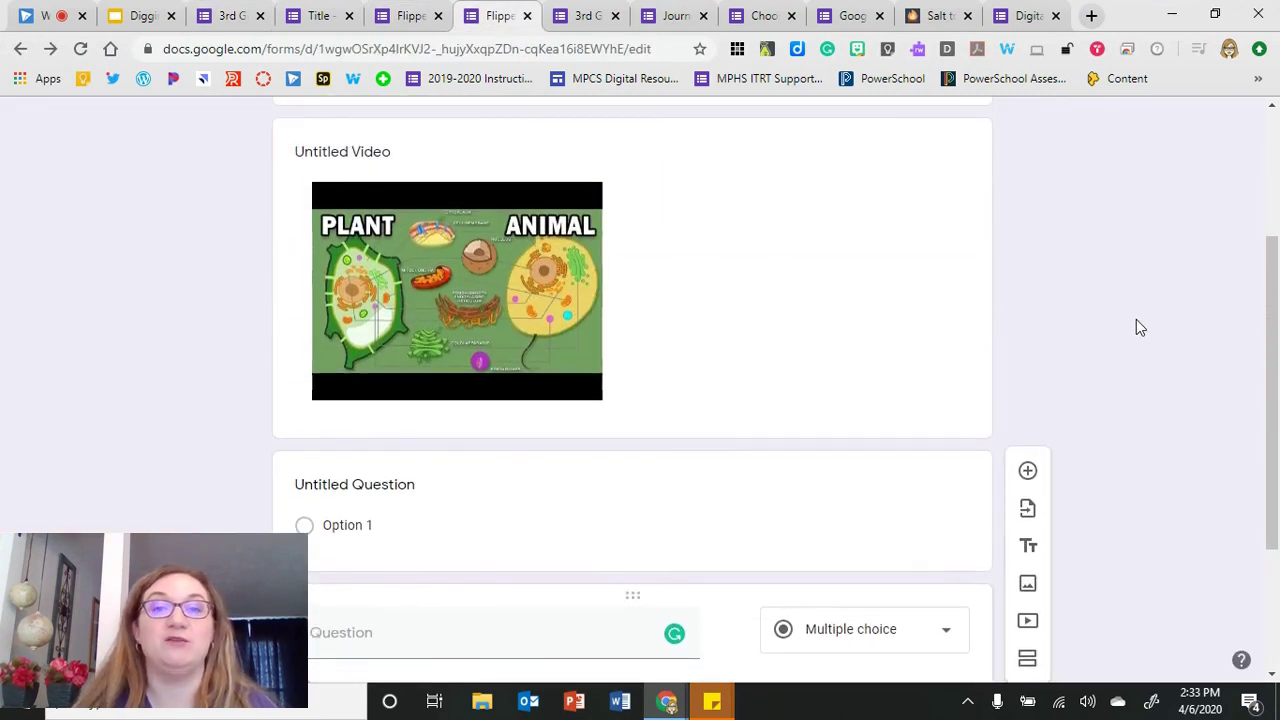
- Add a title and description block titled "Engage" at the end of the flipped classroom form
scroll(1134, 319, down, 1)
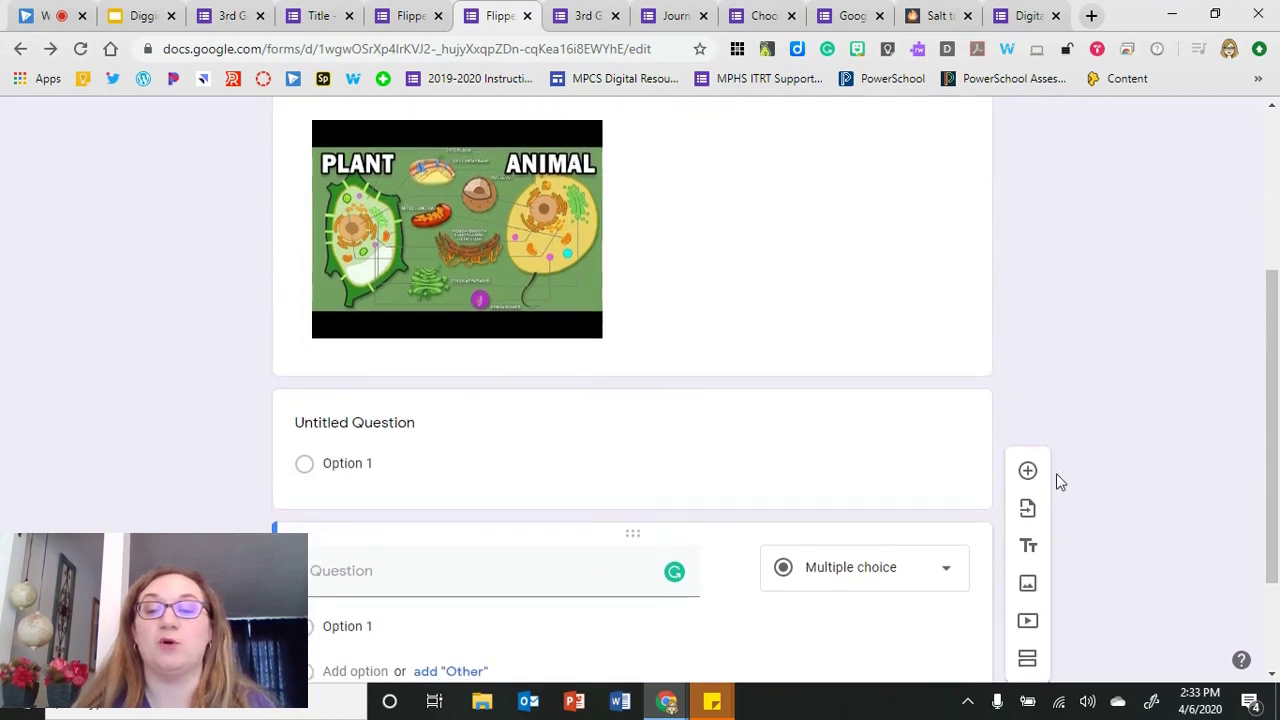
click(1030, 552)
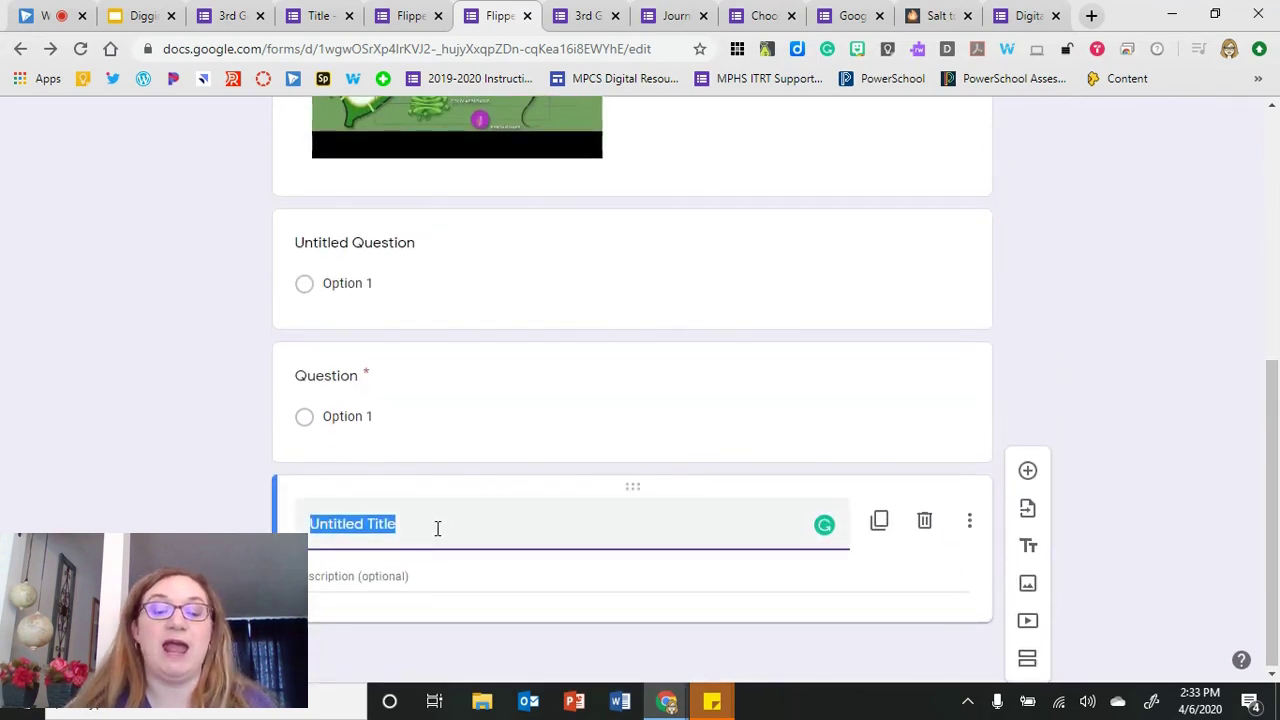
text(Engage)
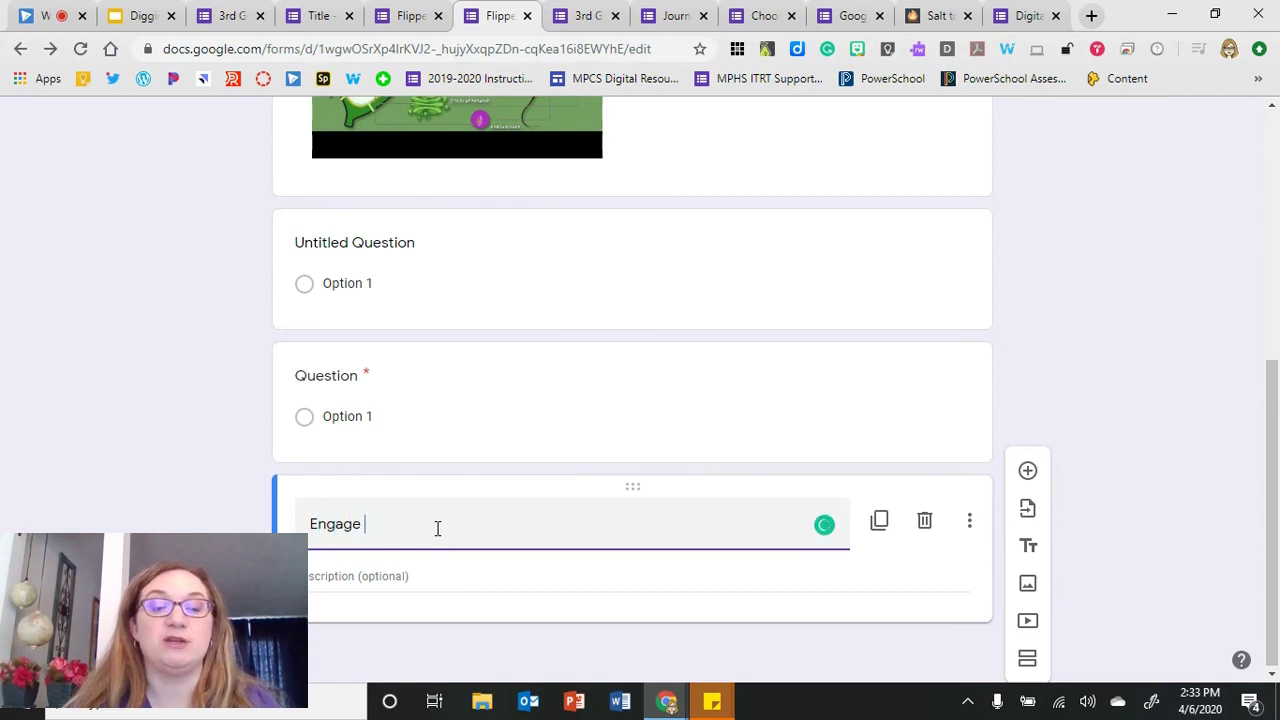
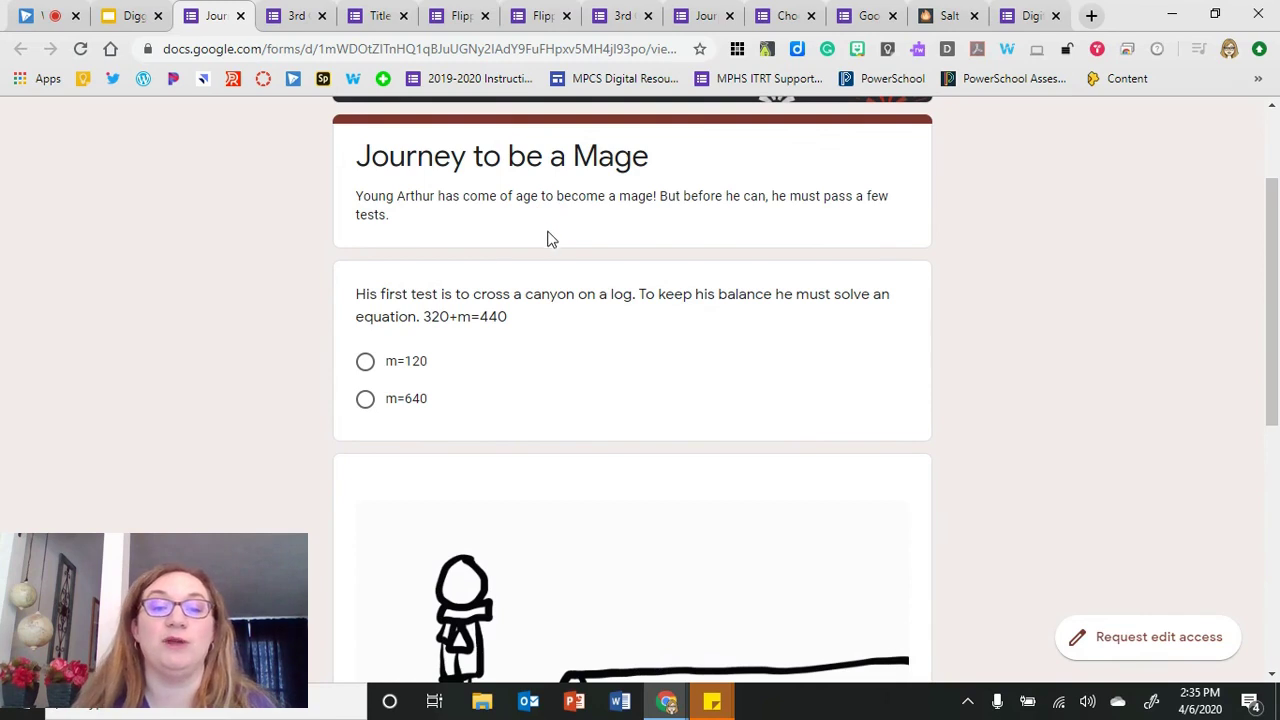
- Answer the canyon equation 320+m=440 in the Journey to be a Mage form with m=120 and continue to the next section
click(366, 368)
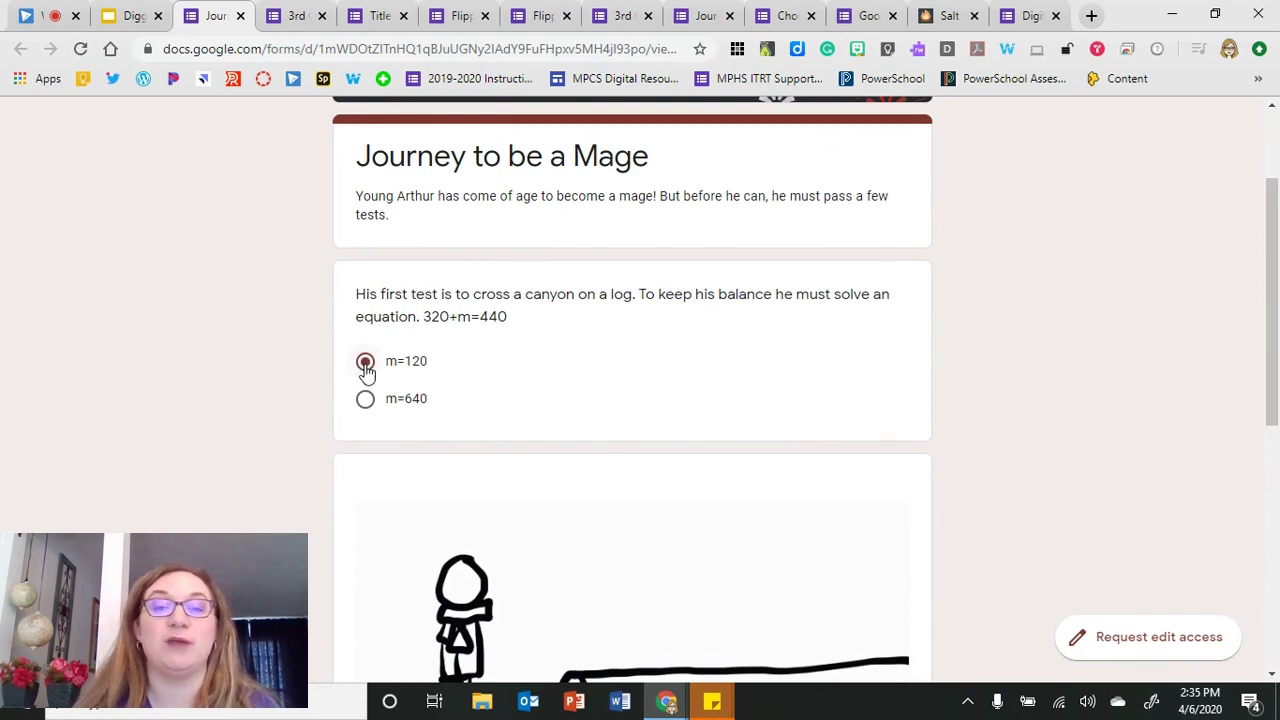
scroll(380, 380, down, 6)
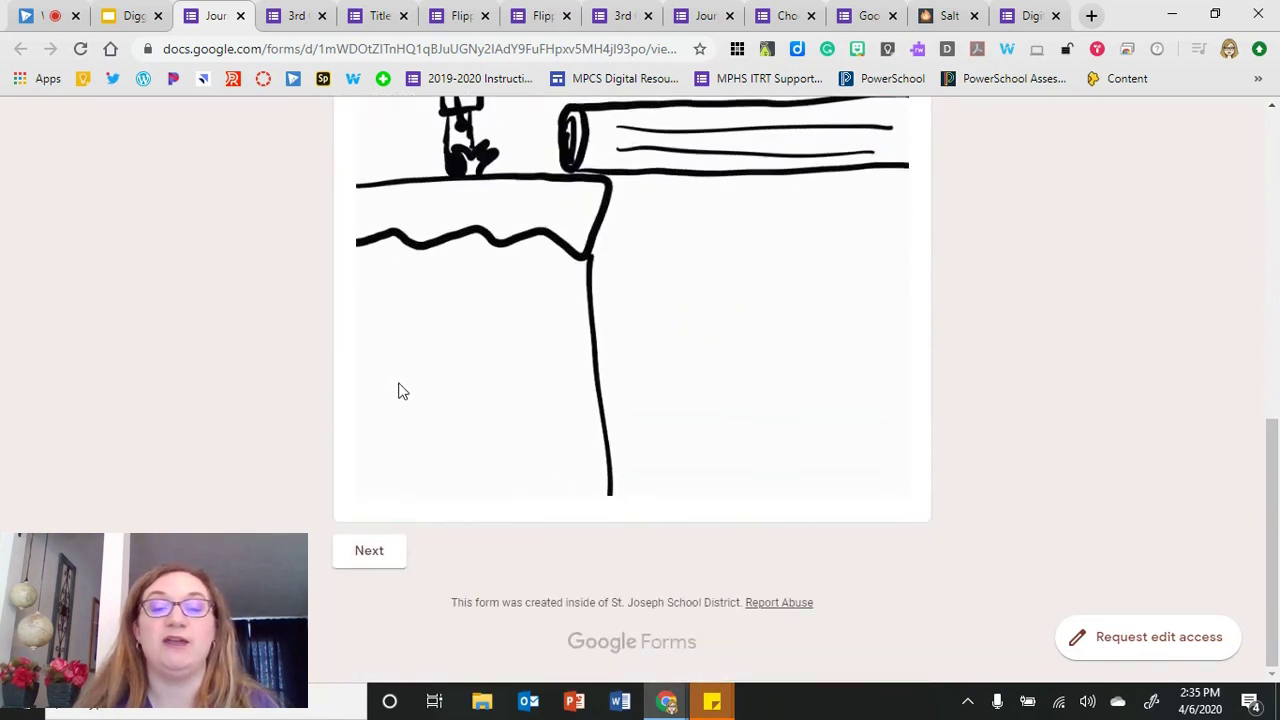
click(369, 551)
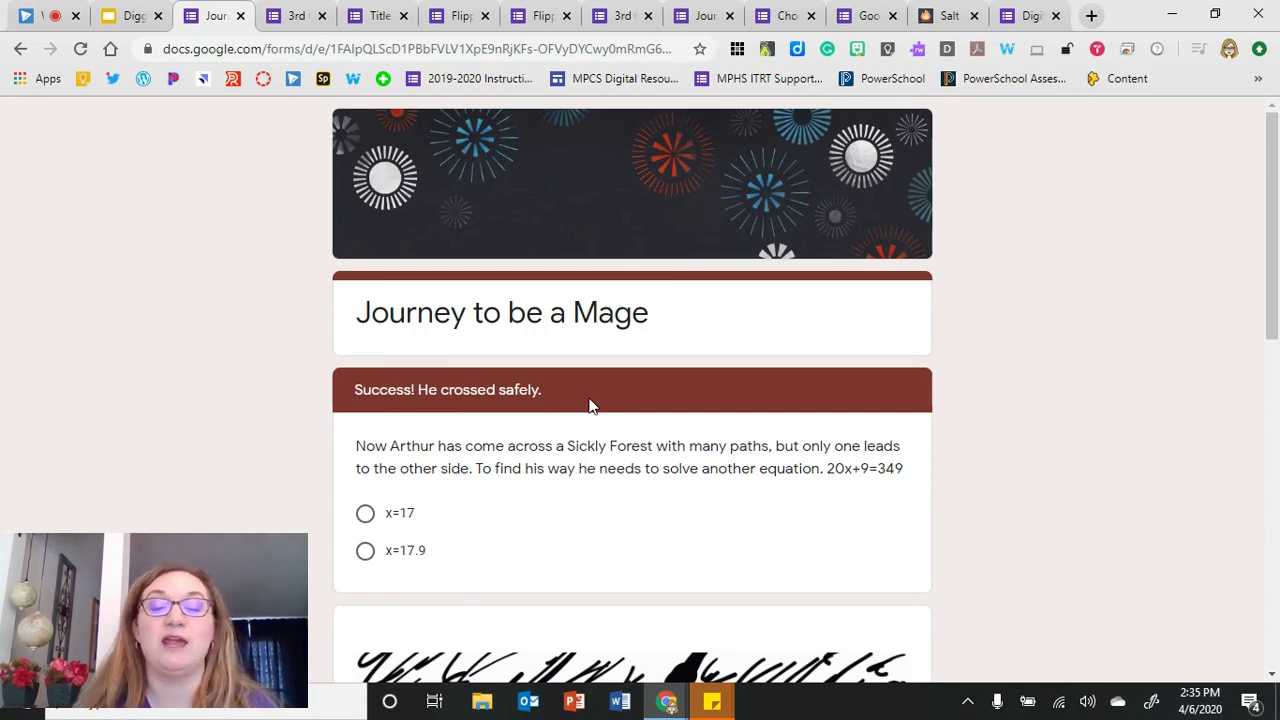
- Answer the Sickly Forest equation 20x+9=349 with x=17.9 and continue to its follow-up section
click(366, 556)
scroll(366, 565, down, 10)
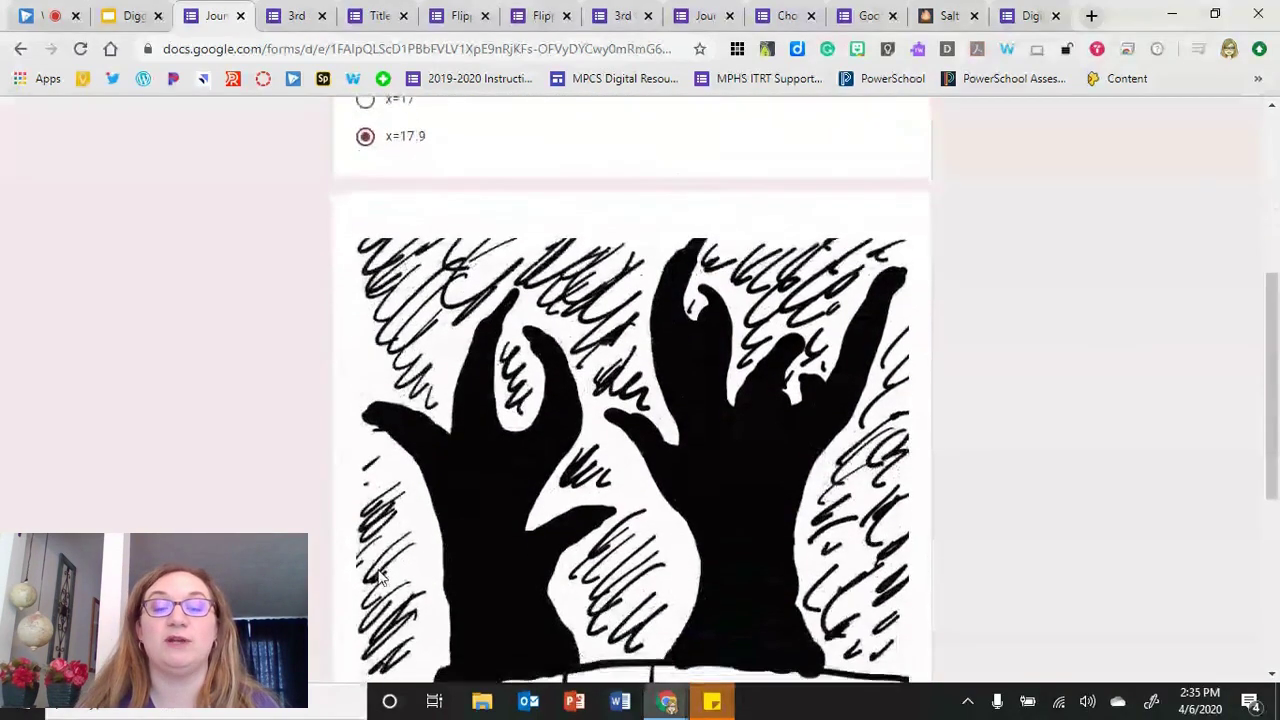
click(445, 568)
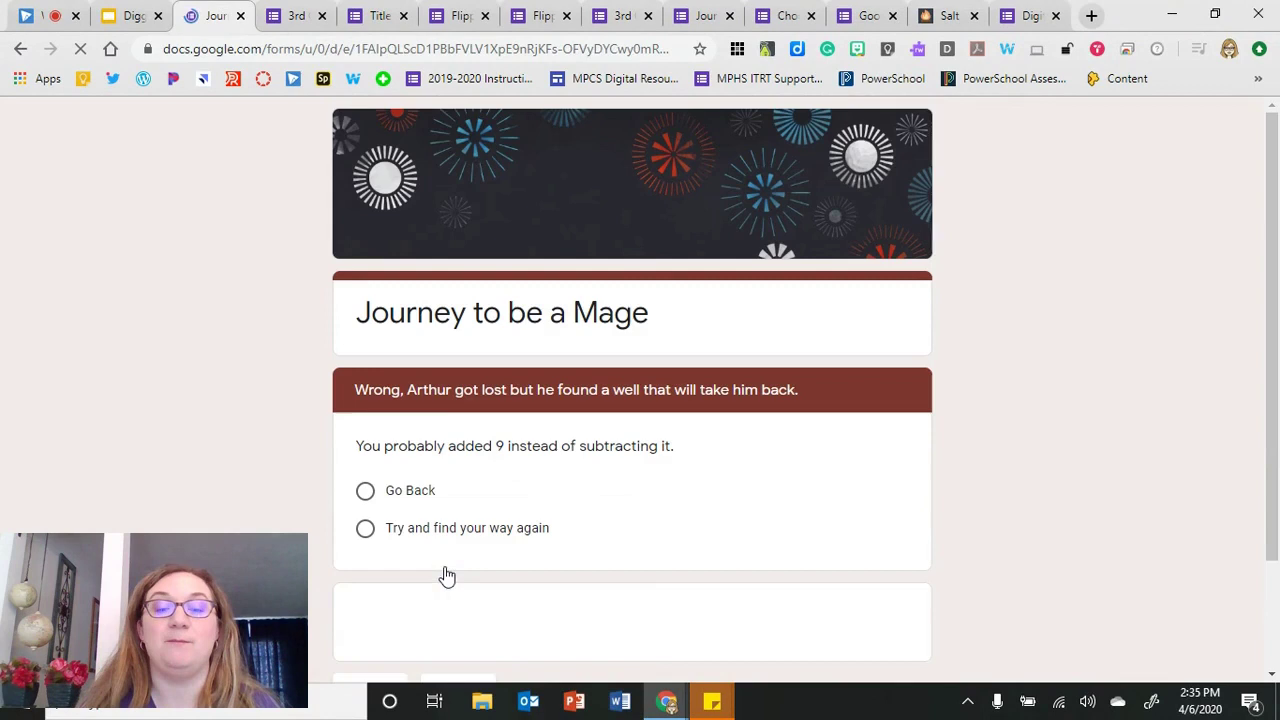
scroll(300, 478, down, 1)
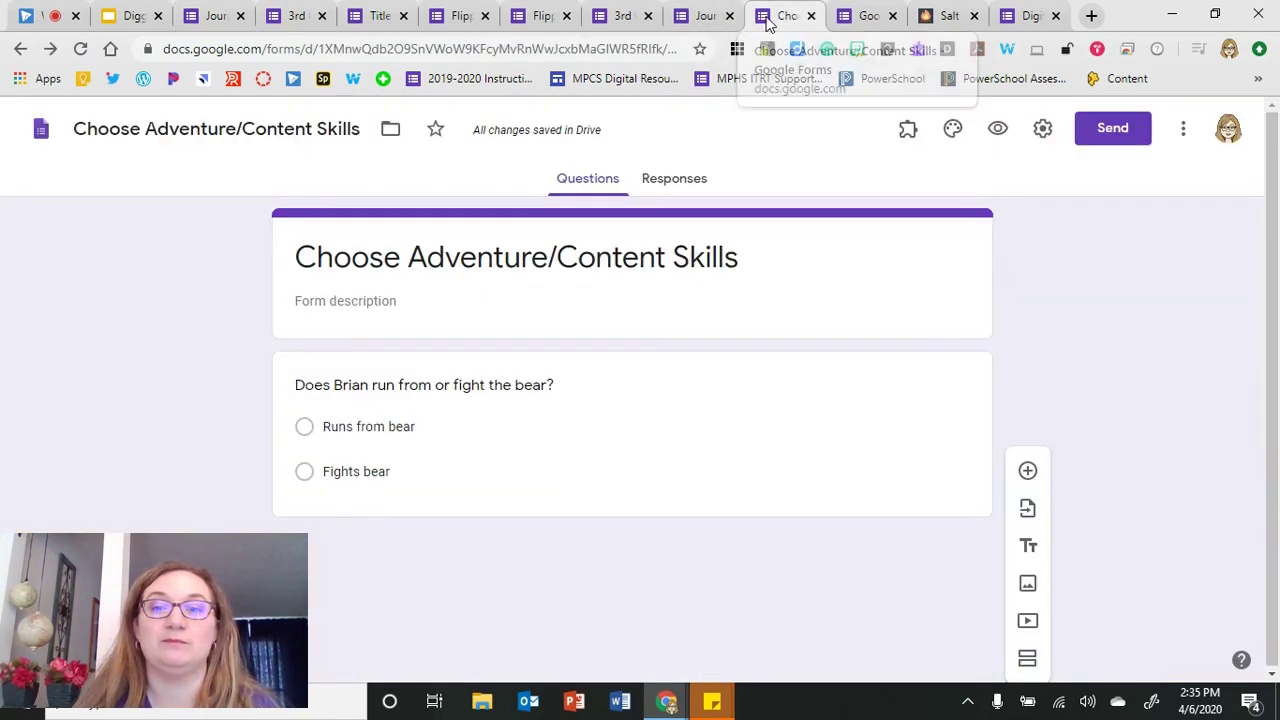
- Switch to the Choose Adventure/Content Skills form and add a section titled "Runs from bear"
click(765, 17)
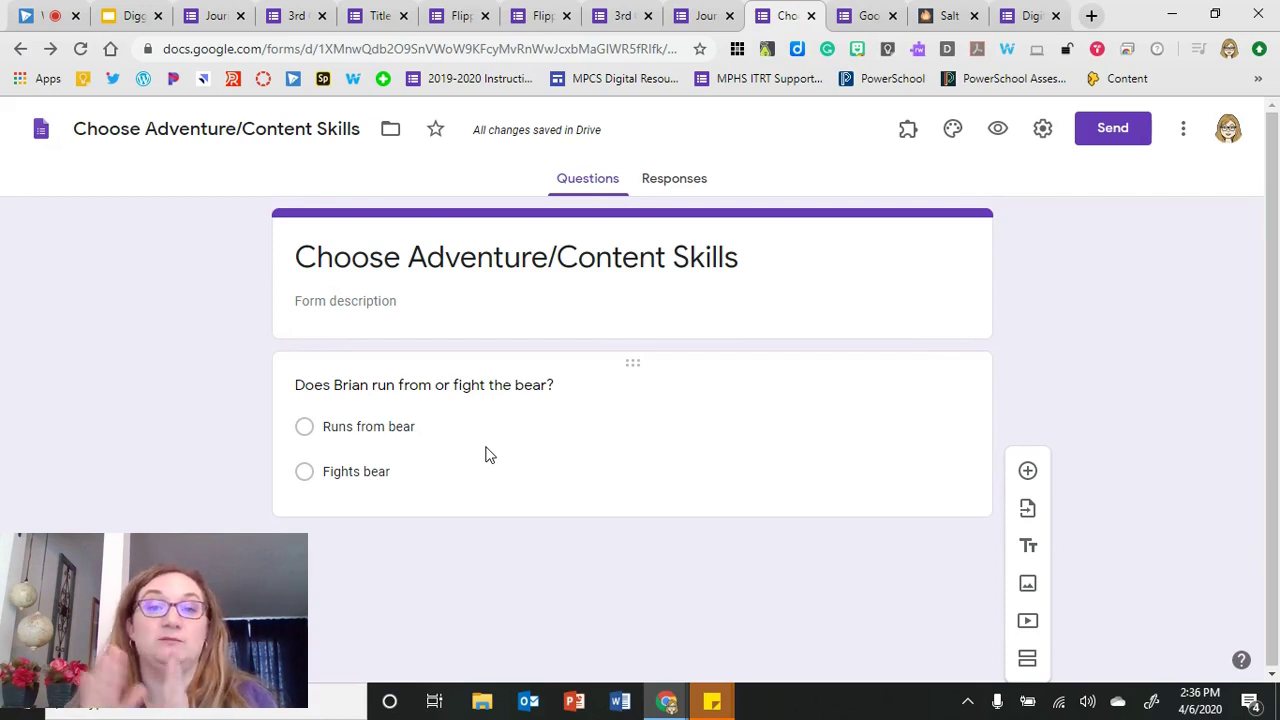
scroll(489, 455, down, 1)
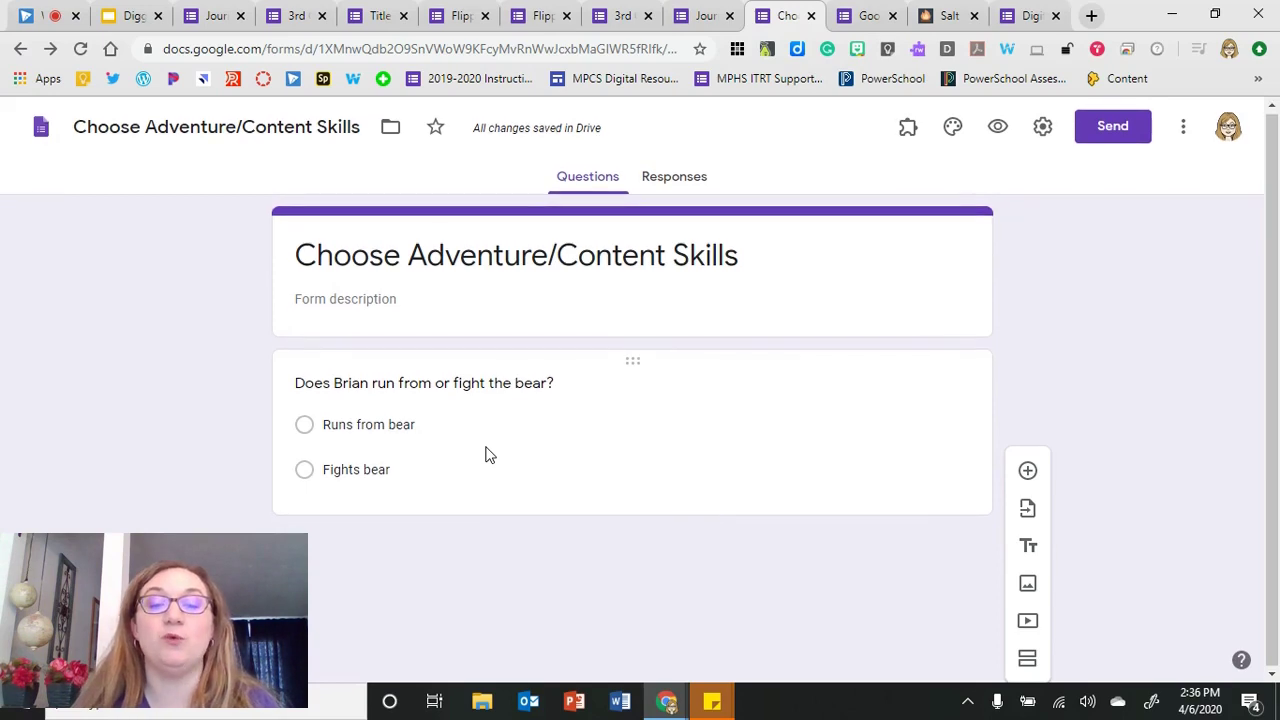
scroll(1097, 413, down, 1)
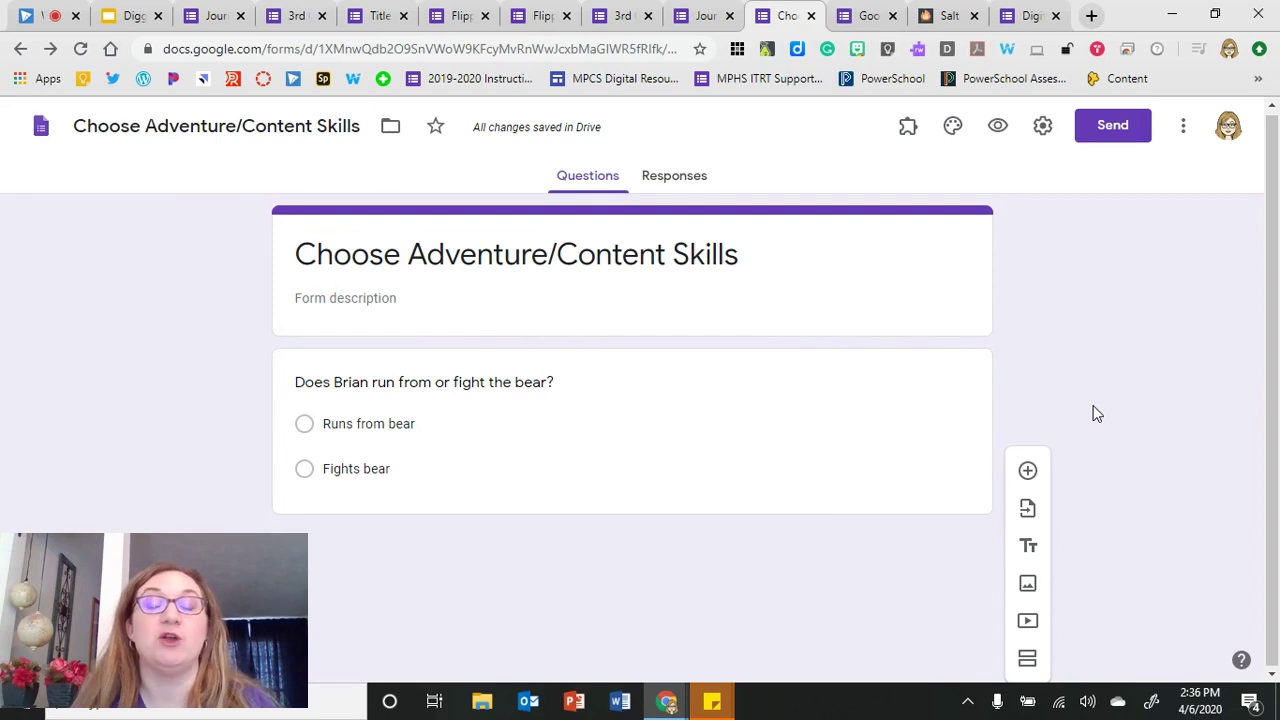
scroll(1097, 413, down, 1)
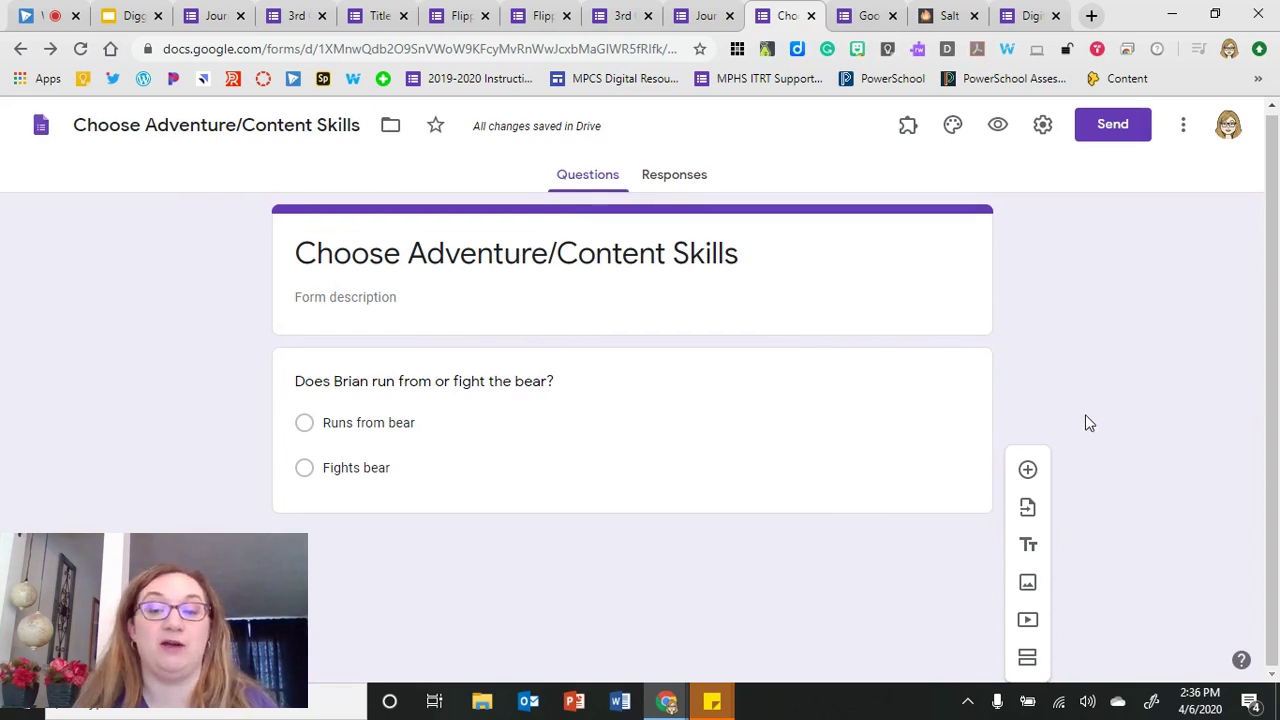
click(1028, 661)
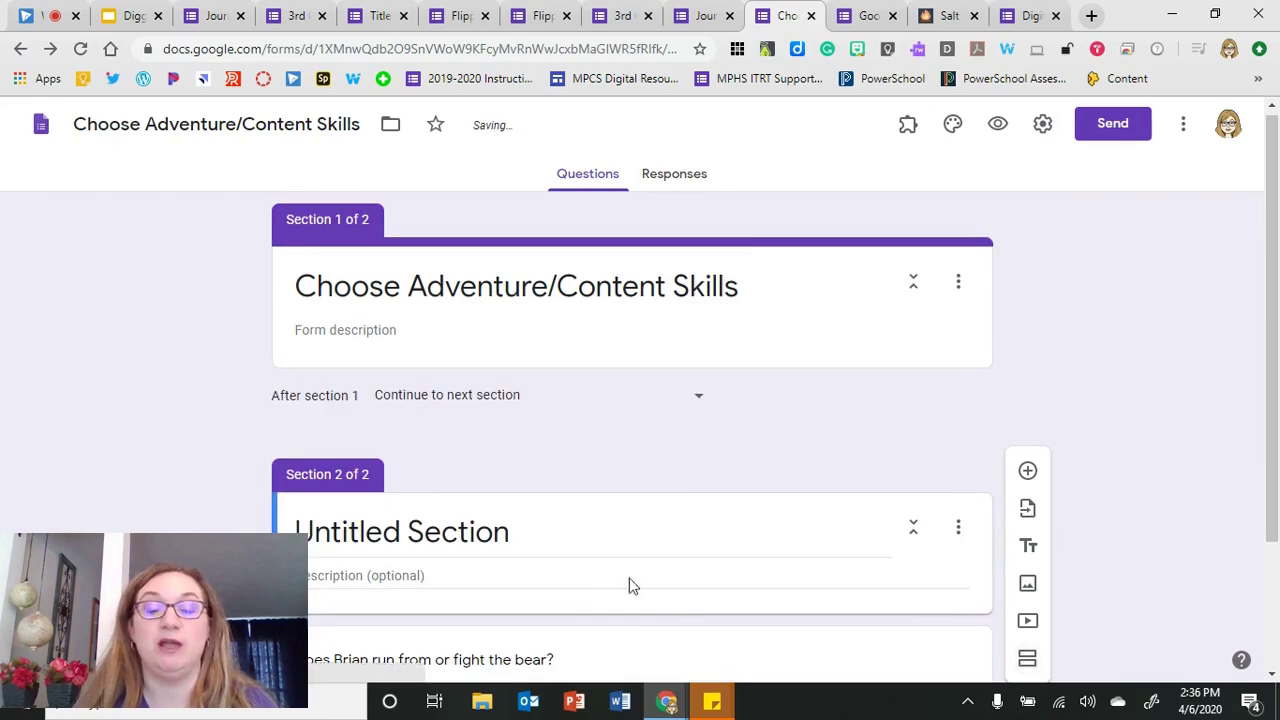
triple_click(514, 531)
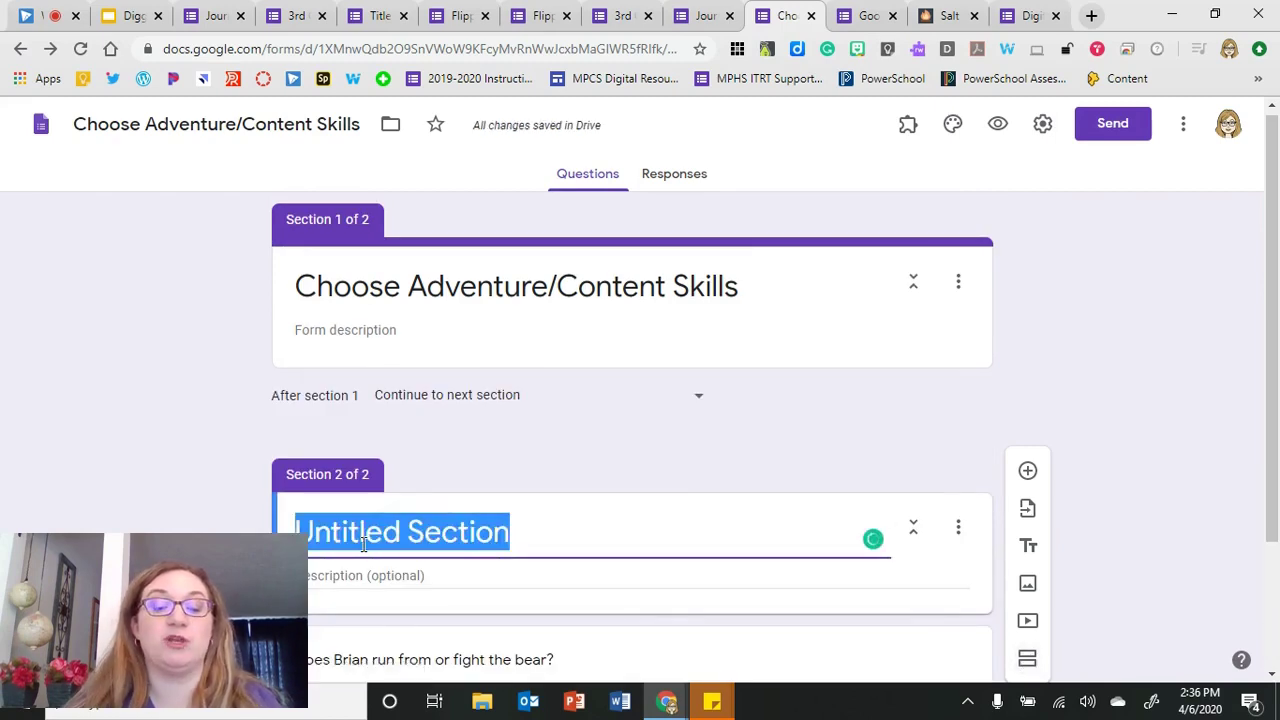
text(Runs from bear)
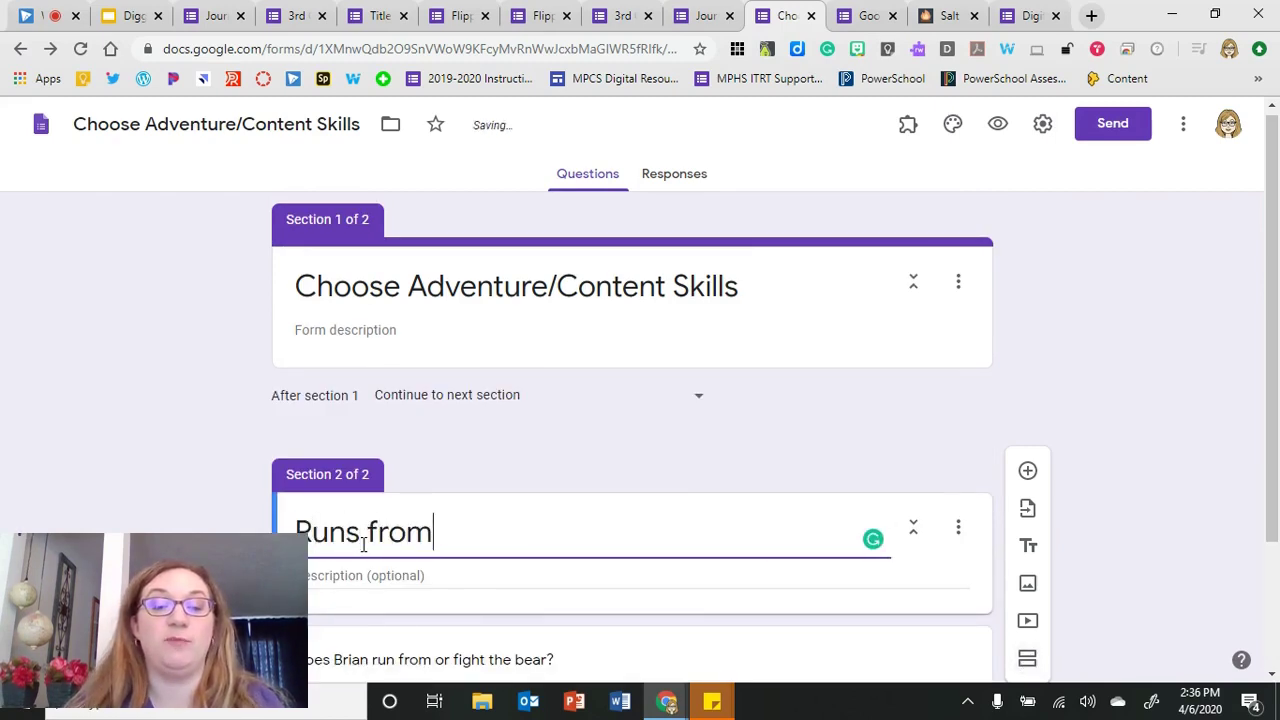
- Move the question "Does Brian run from or fight the bear?" from section 2 up into section 1
scroll(1120, 527, down, 2)
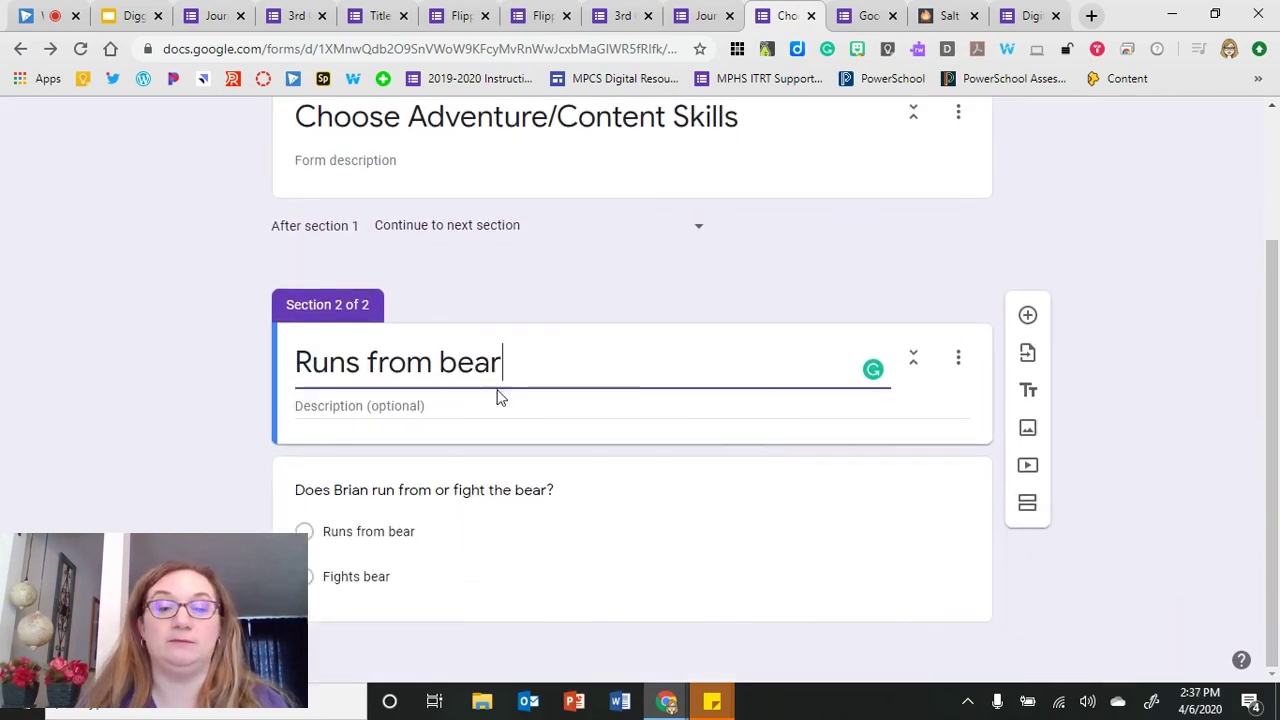
click(604, 471)
drag(631, 471, 606, 250)
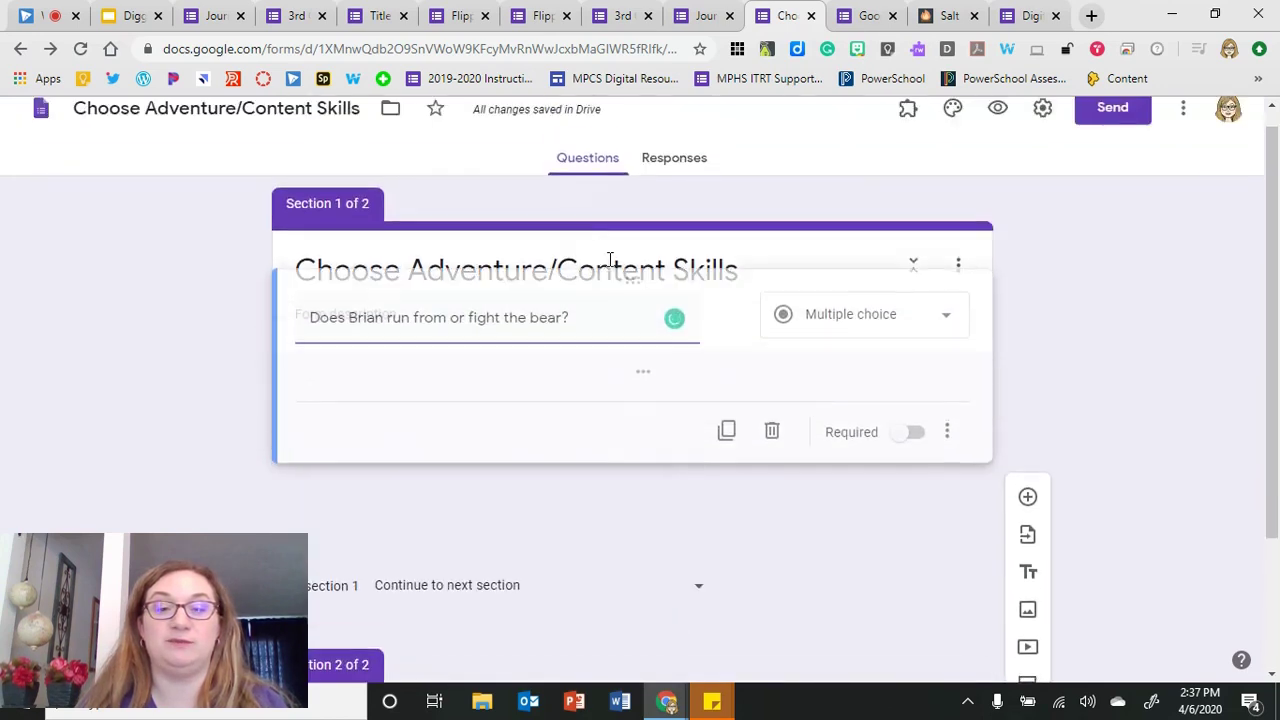
scroll(698, 452, down, 3)
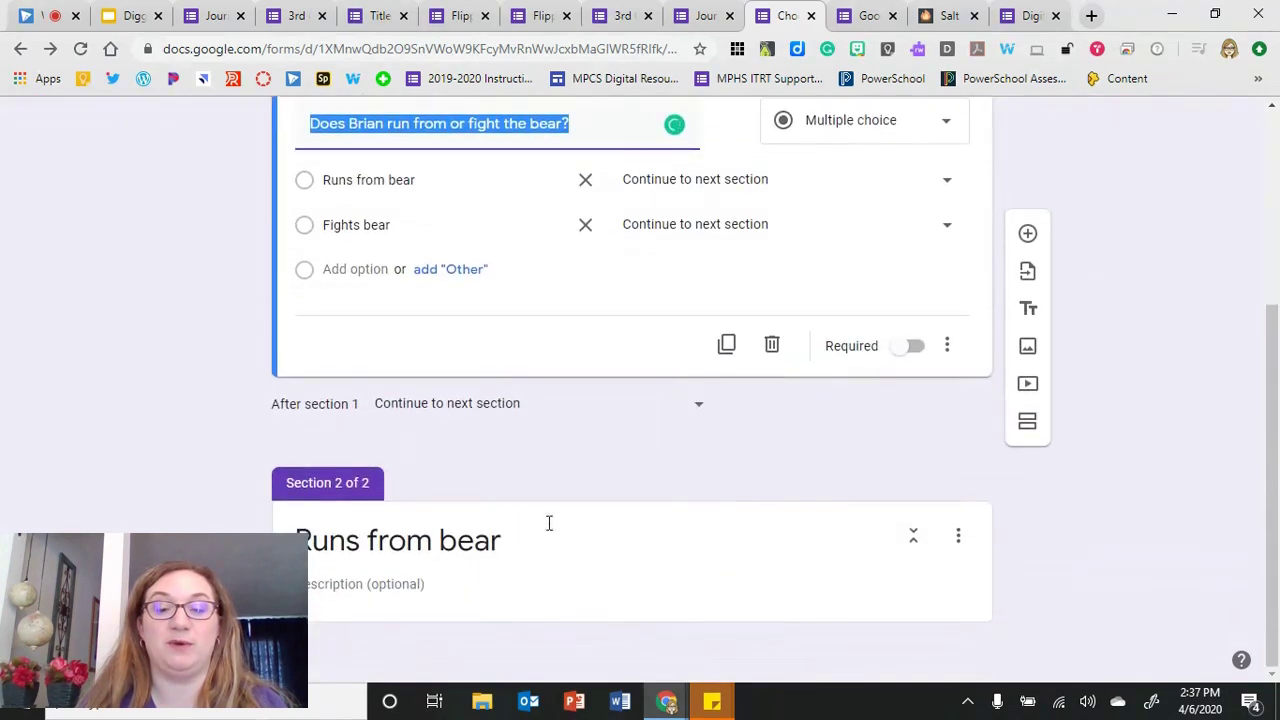
click(1010, 538)
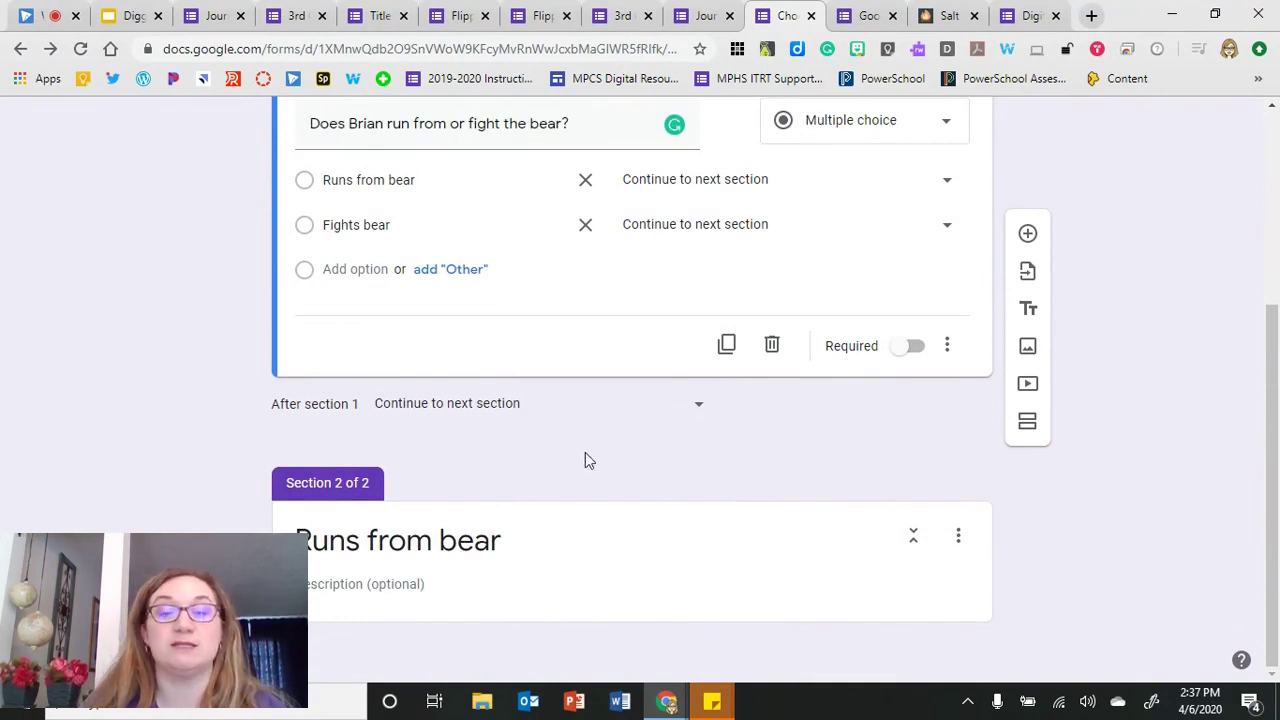
- Add another section after "Runs from bear" and title it "Fights the bear"
scroll(586, 457, up, 3)
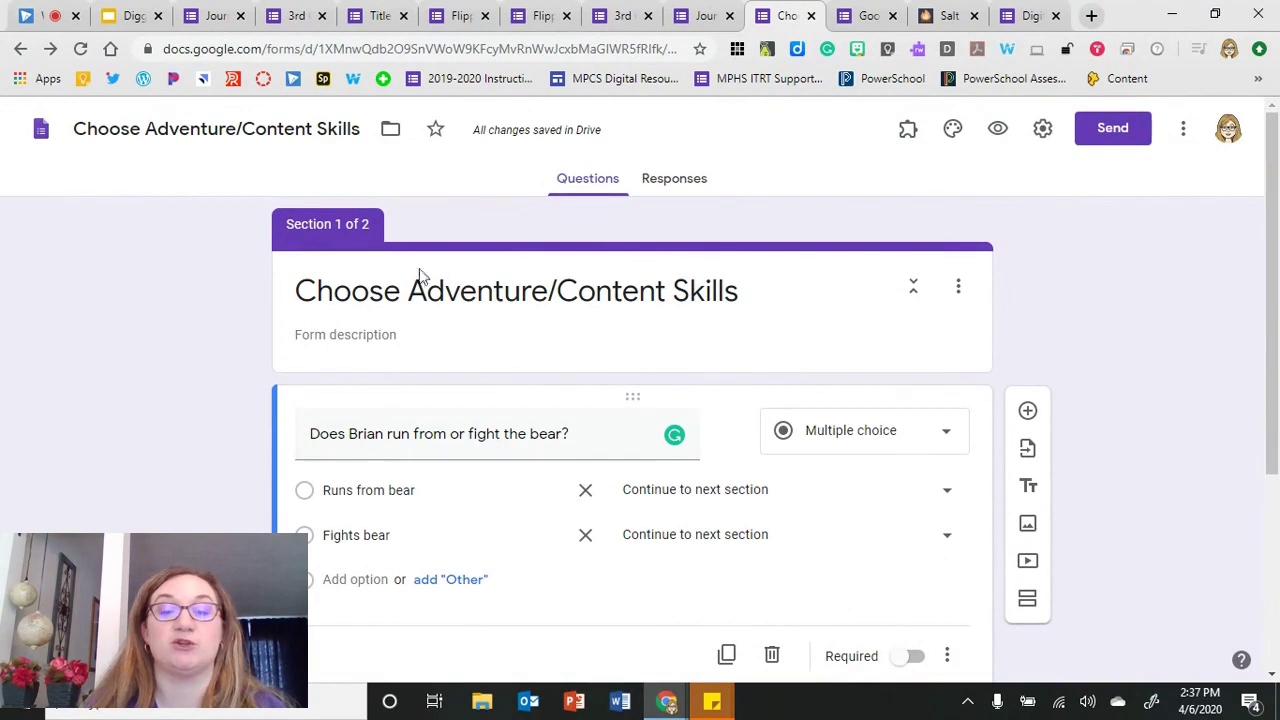
scroll(213, 462, down, 3)
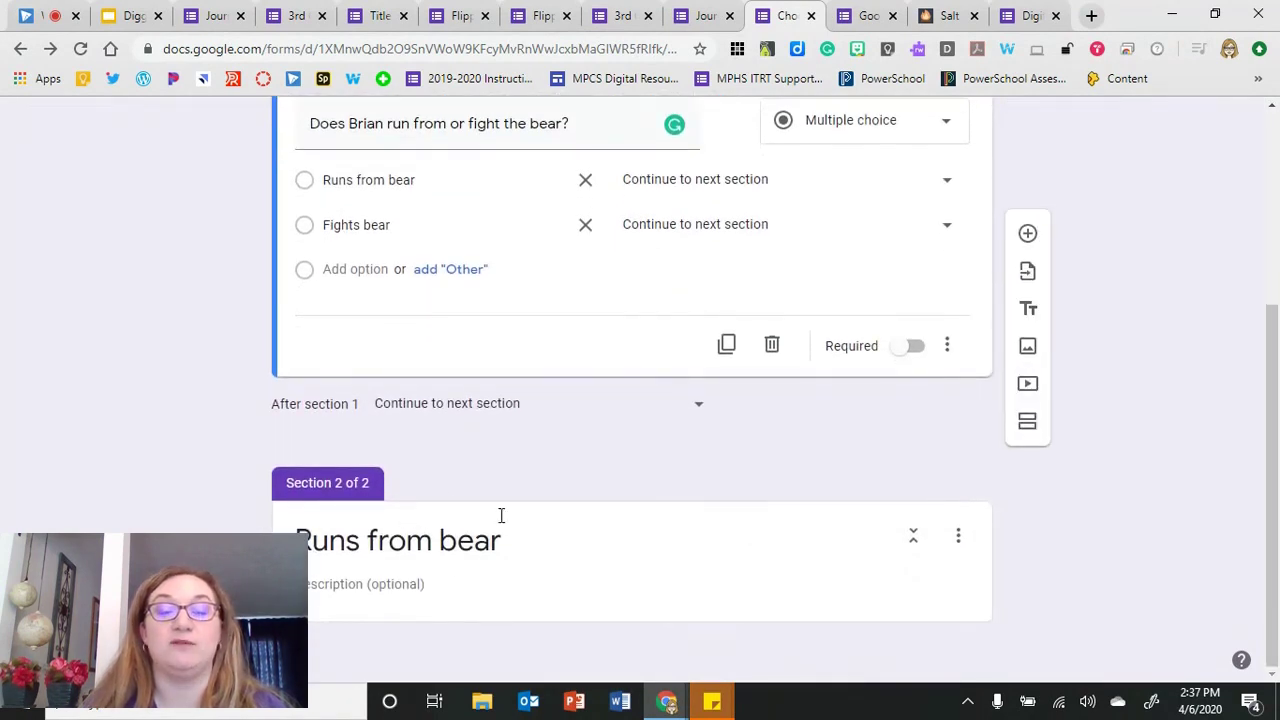
click(471, 533)
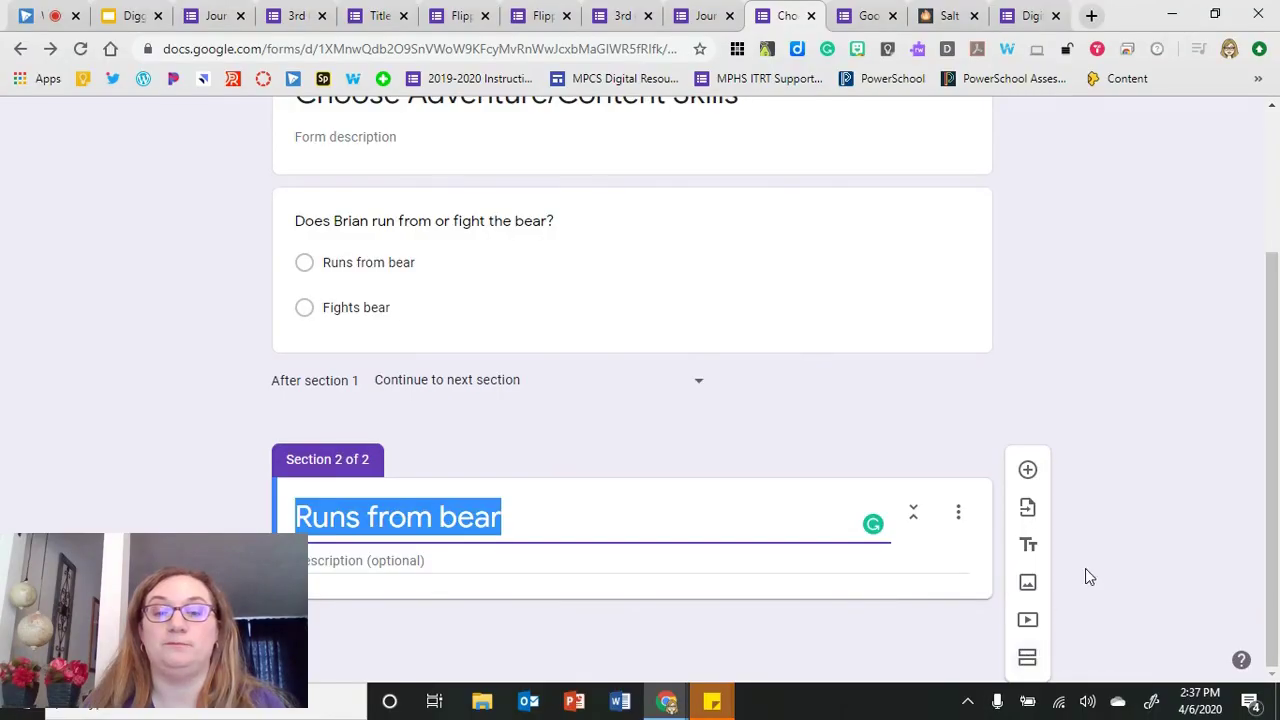
click(1062, 546)
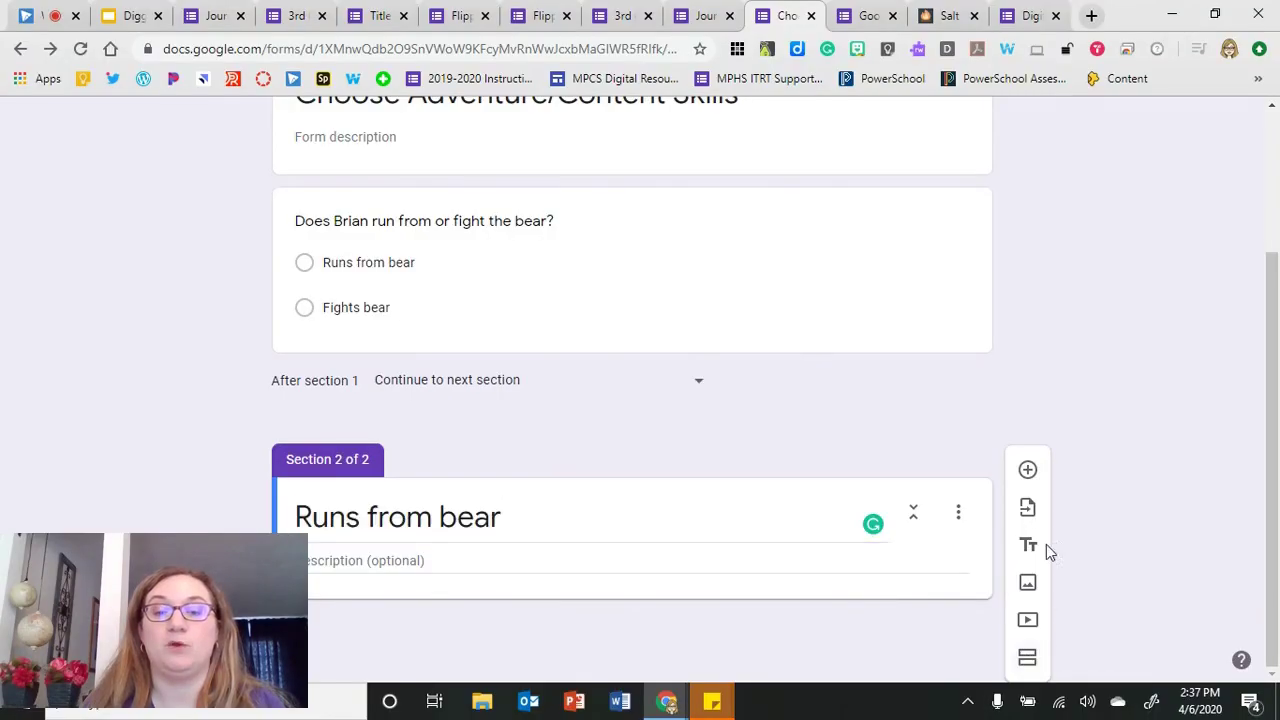
click(1028, 662)
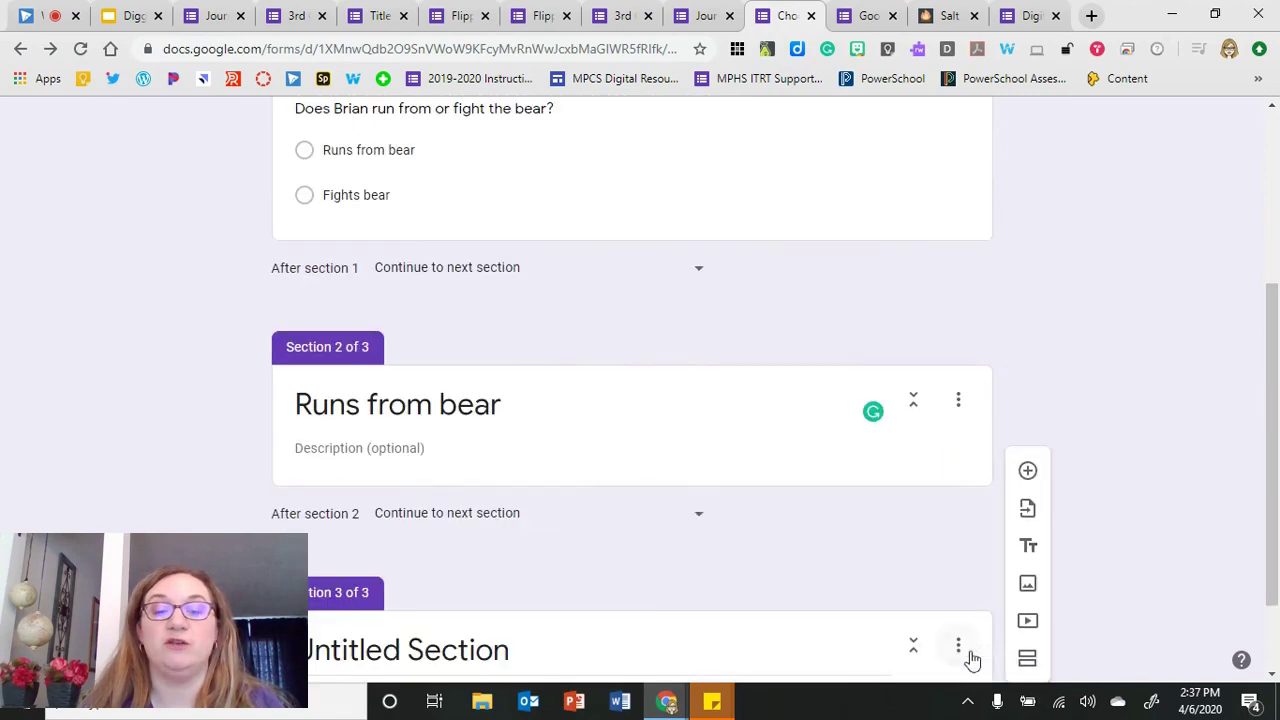
text(Fights the b)
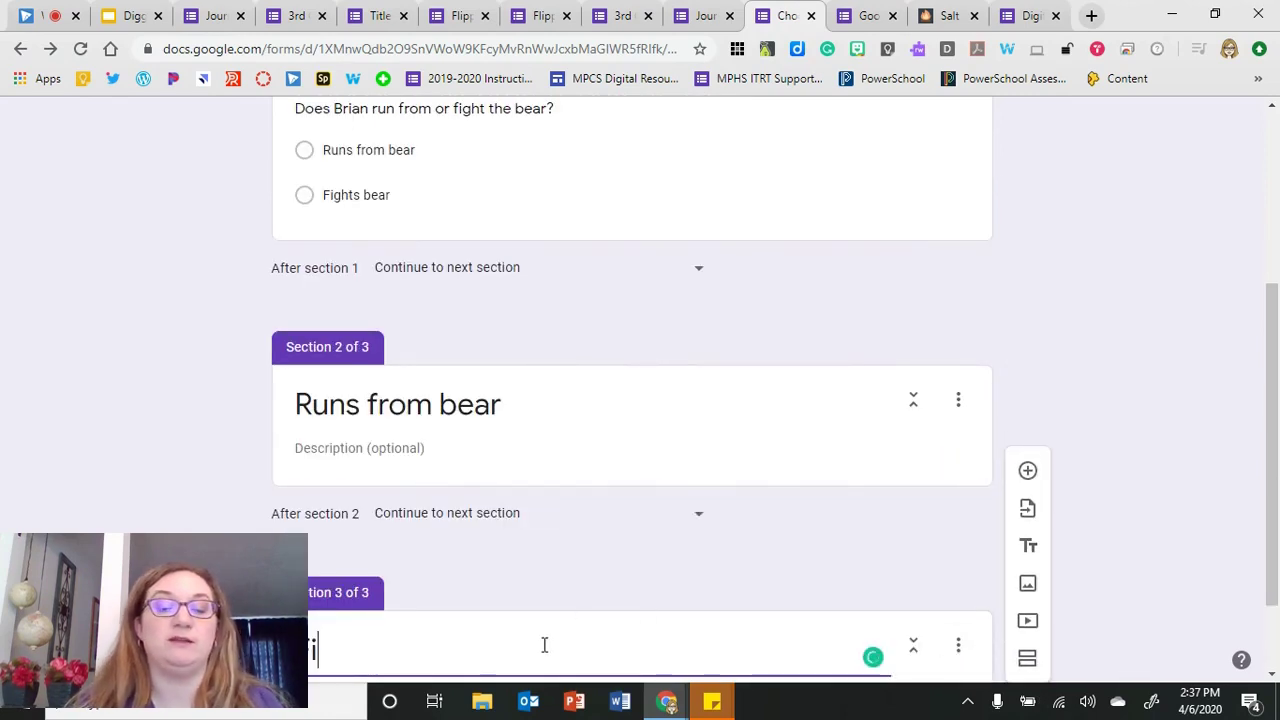
text(ear)
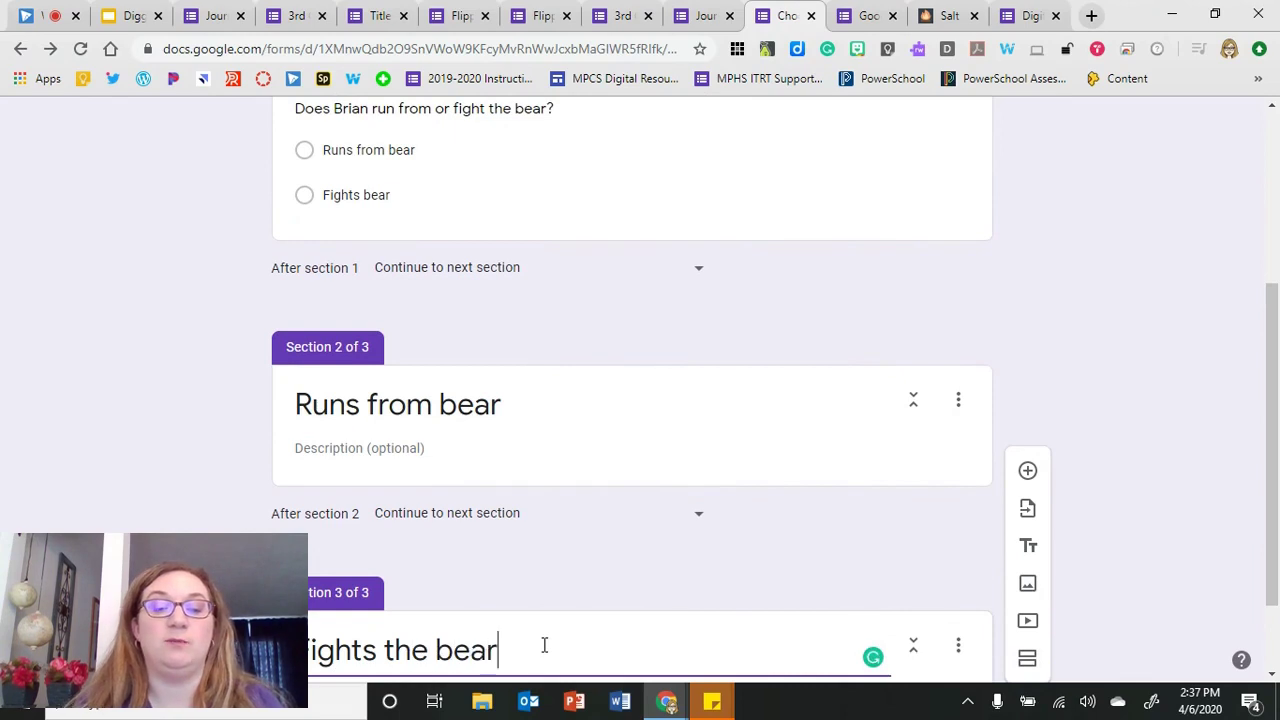
click(724, 352)
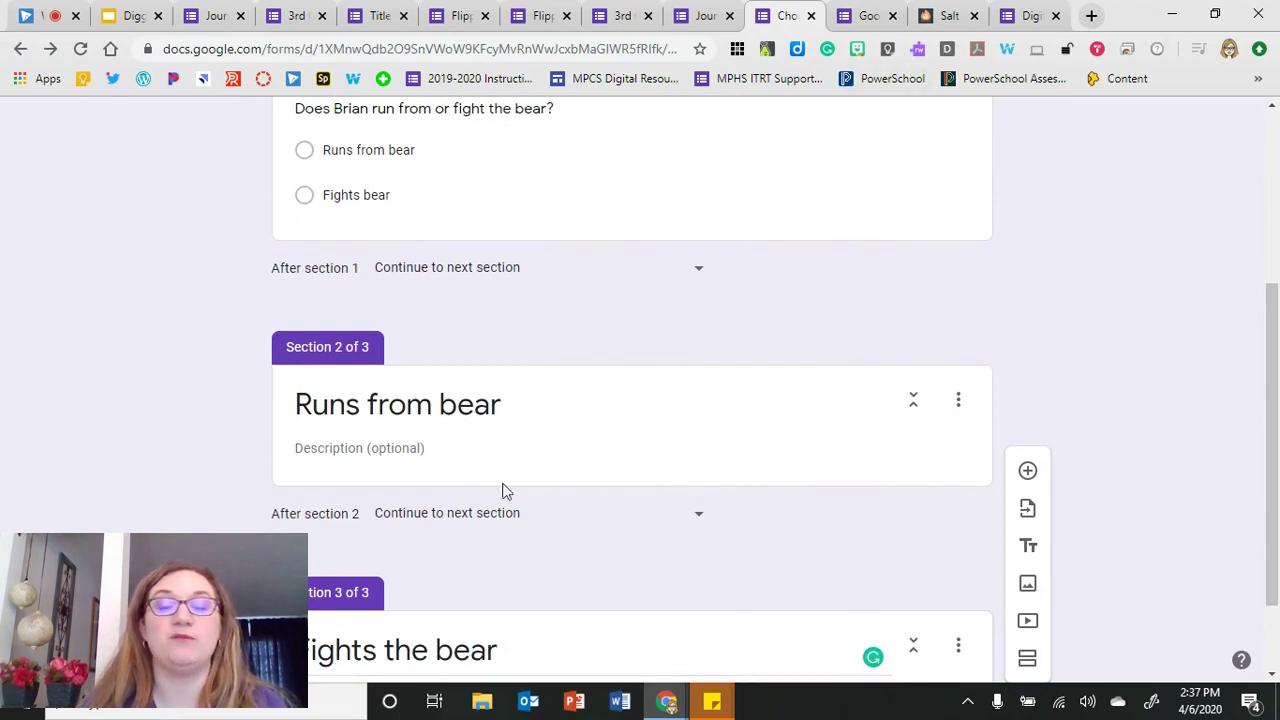
- Add a blank multiple choice question to the "Runs from bear" section
click(669, 440)
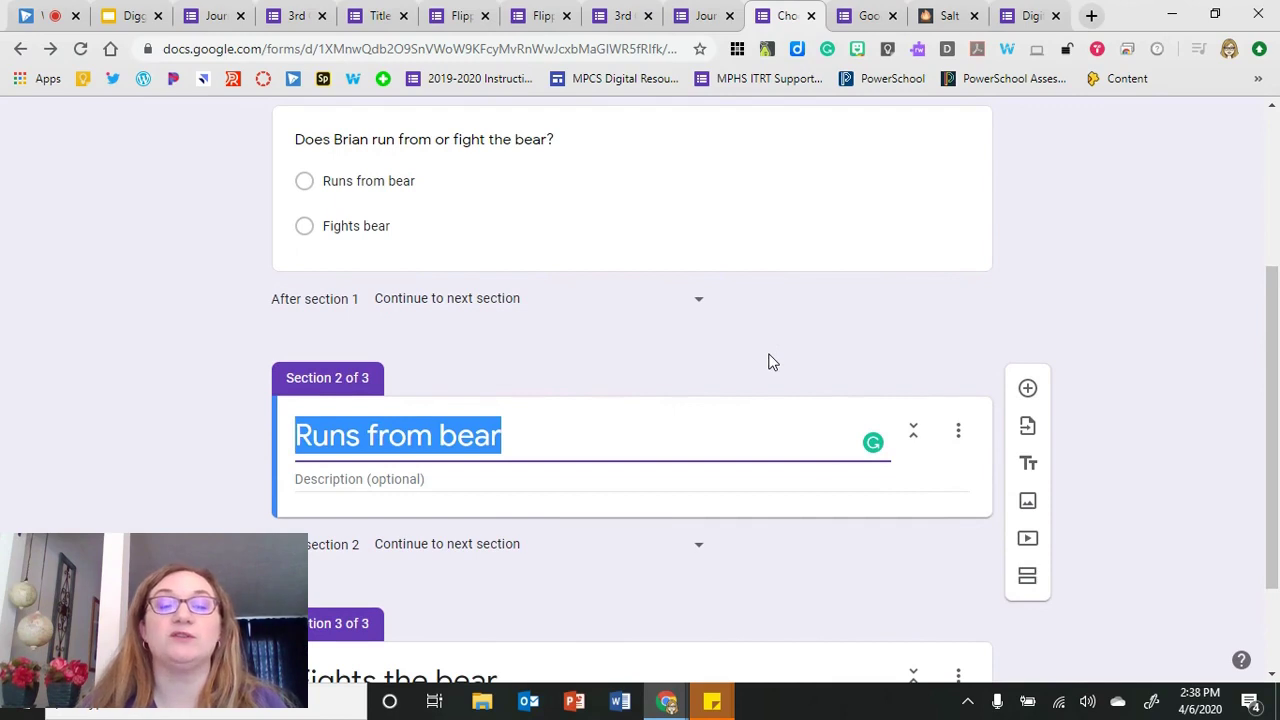
click(527, 442)
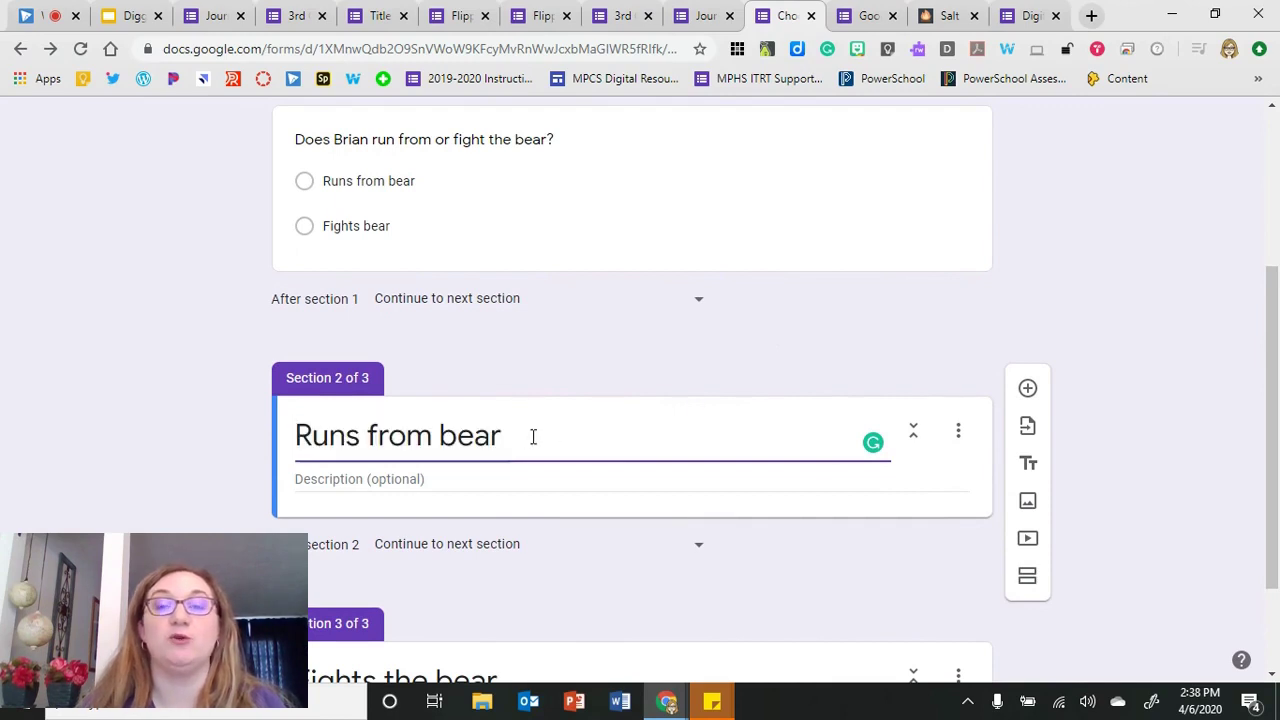
click(1027, 390)
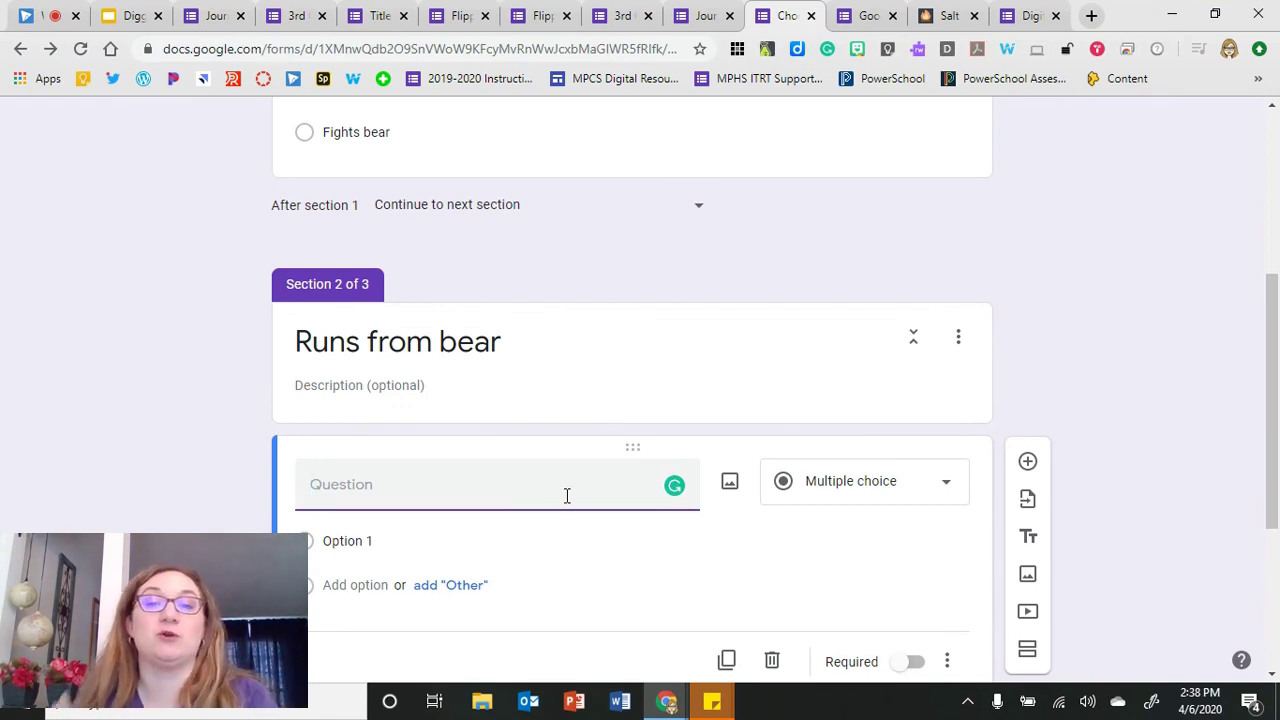
- Select the question "Does Brian run from or fight the bear?" and check that going to a section based on answer is enabled
scroll(566, 496, down, 3)
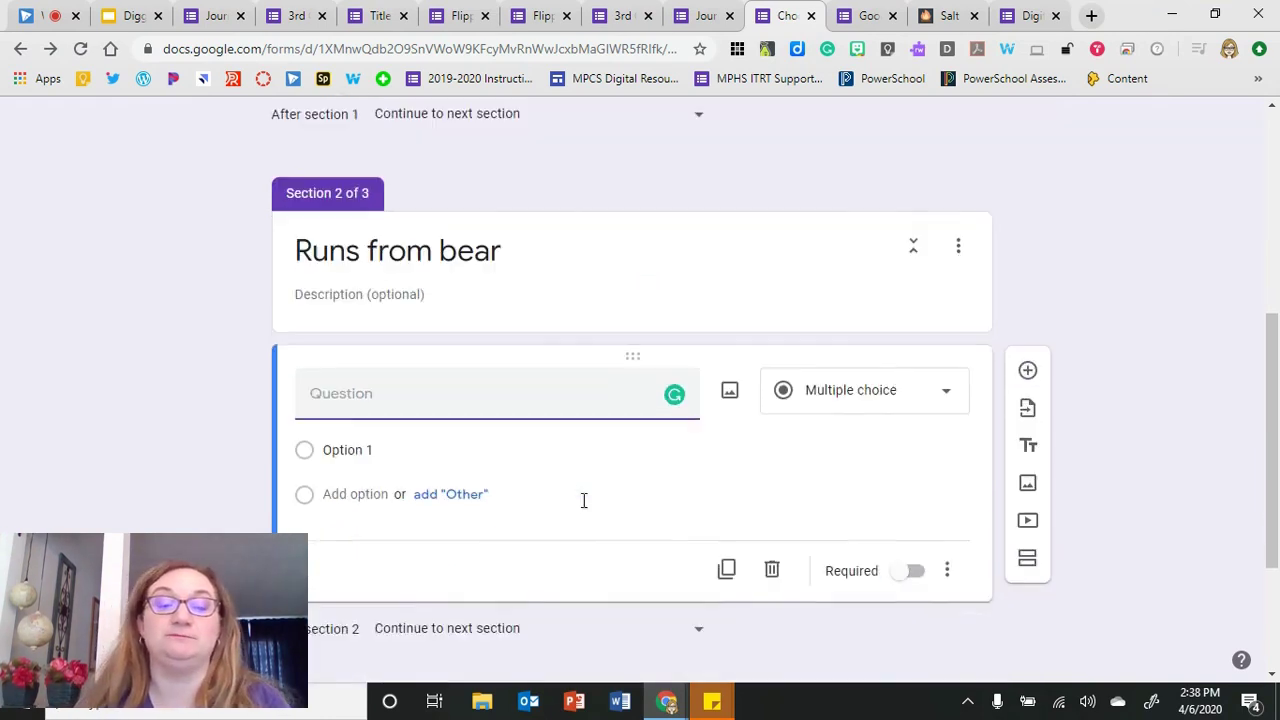
triple_click(512, 536)
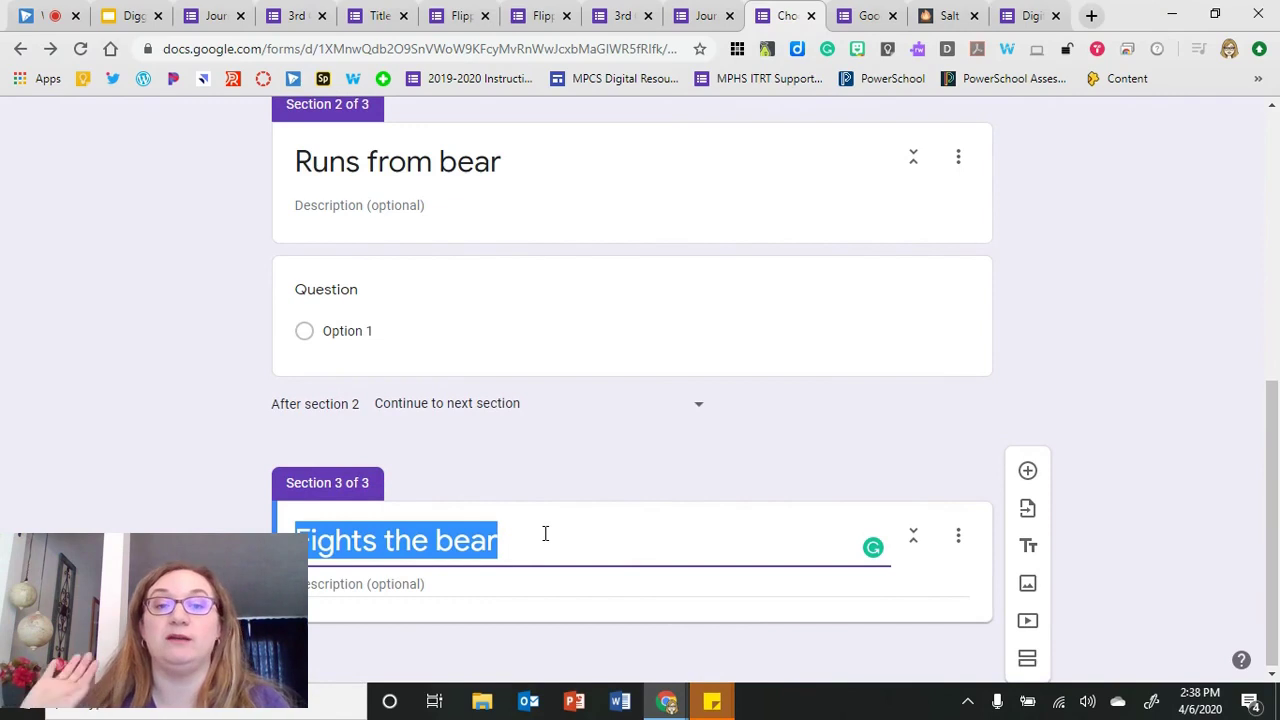
scroll(545, 533, up, 1)
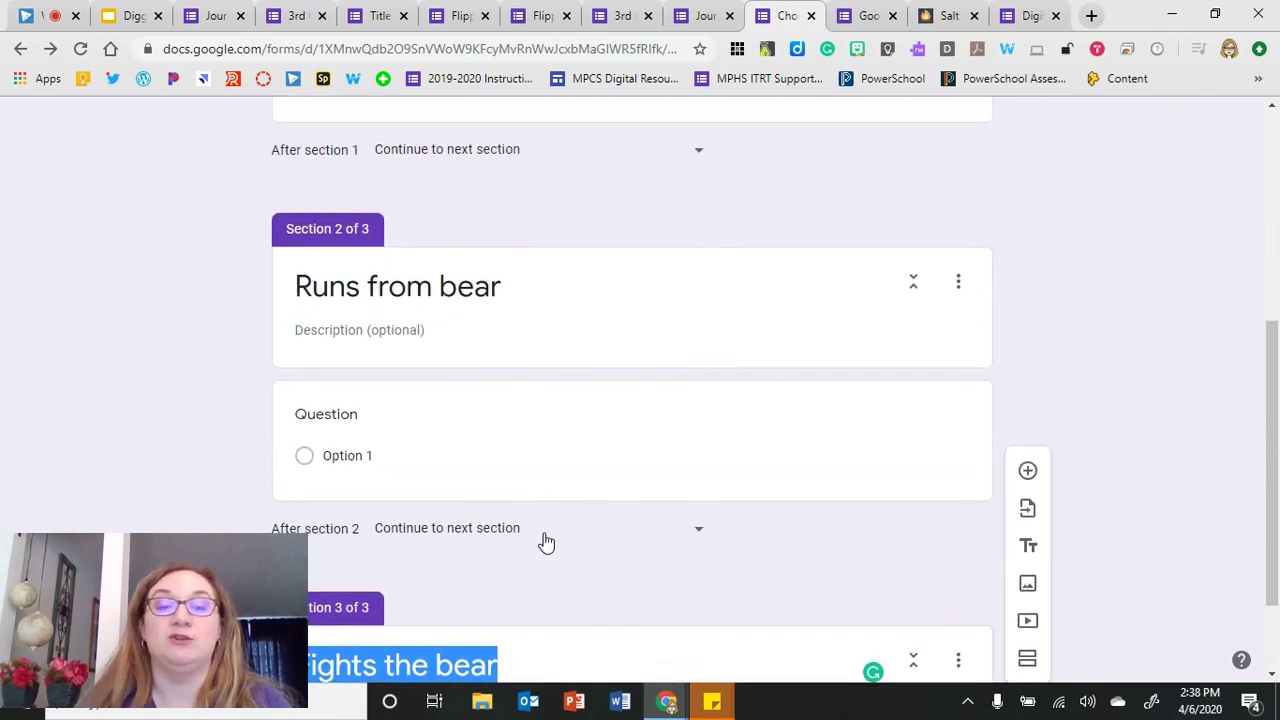
scroll(545, 533, down, 1)
scroll(547, 527, up, 4)
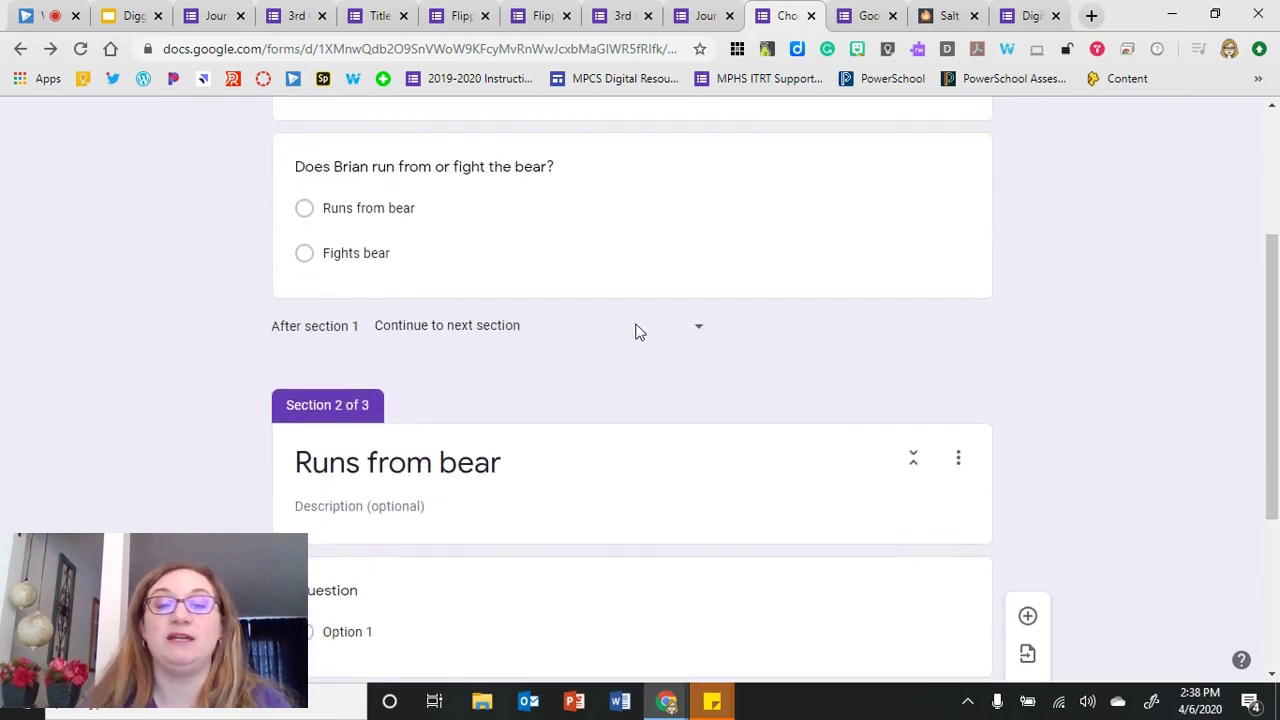
click(590, 293)
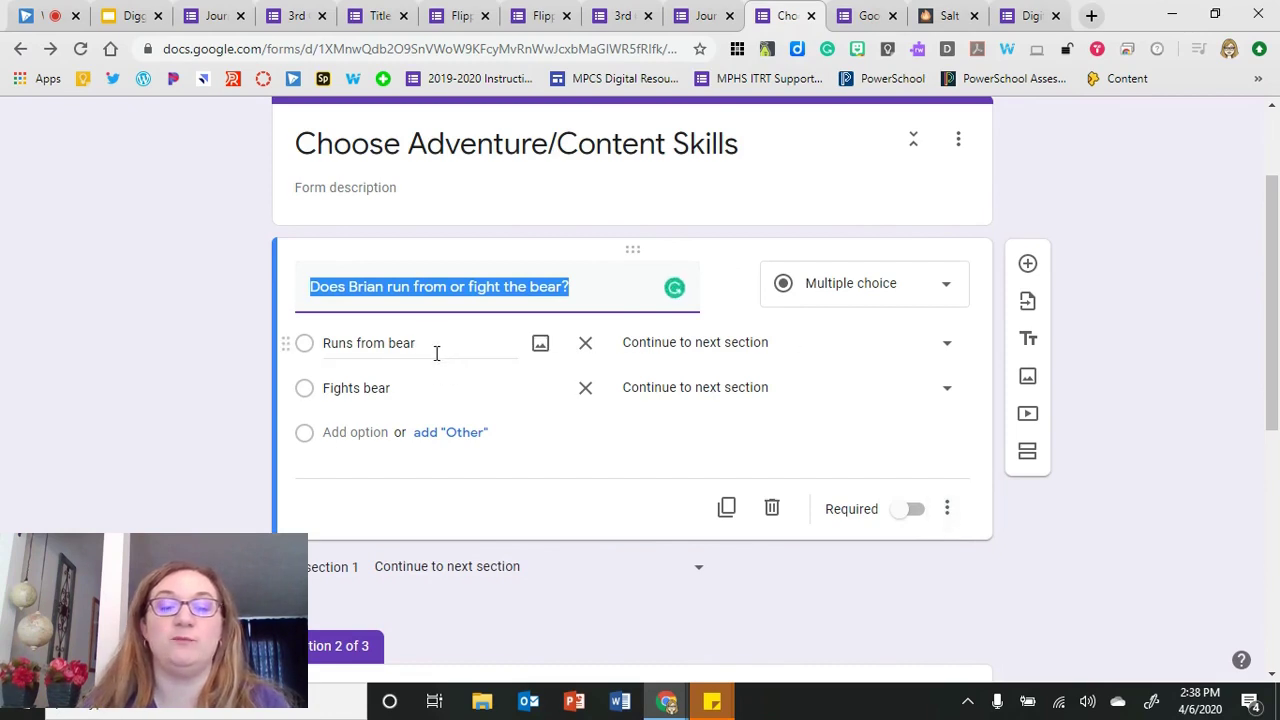
scroll(436, 353, down, 2)
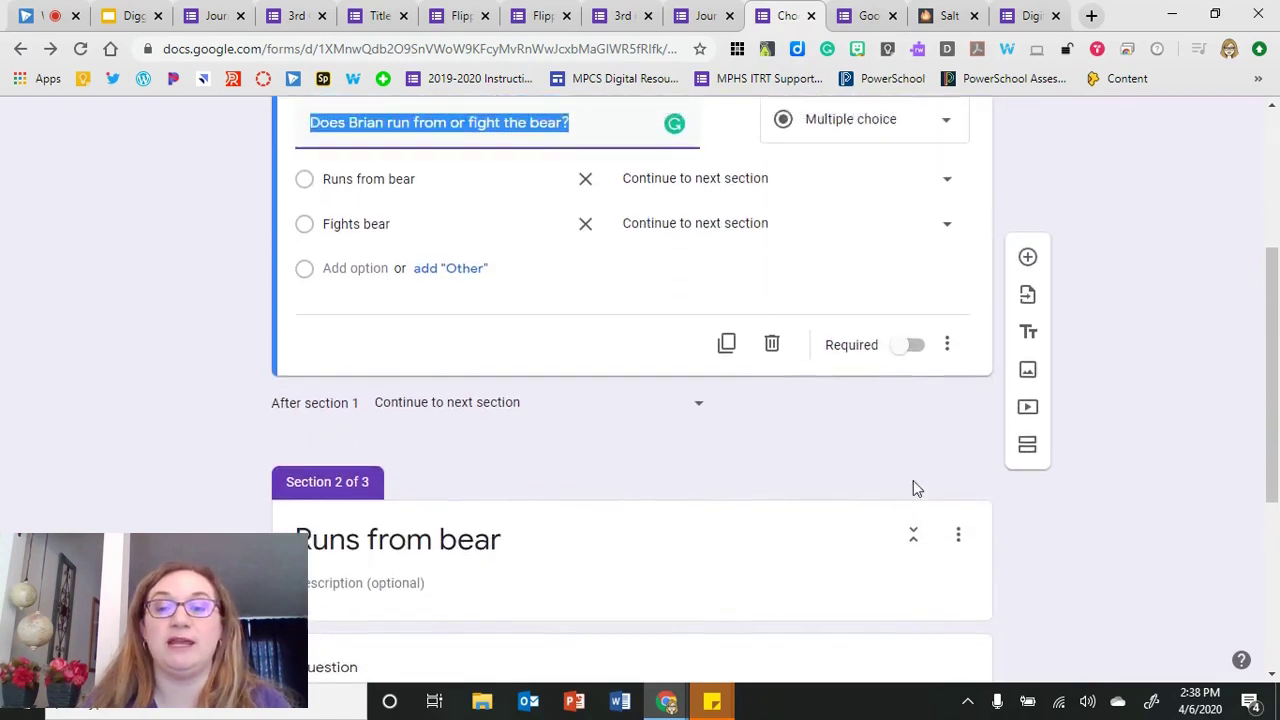
scroll(913, 488, up, 2)
click(947, 480)
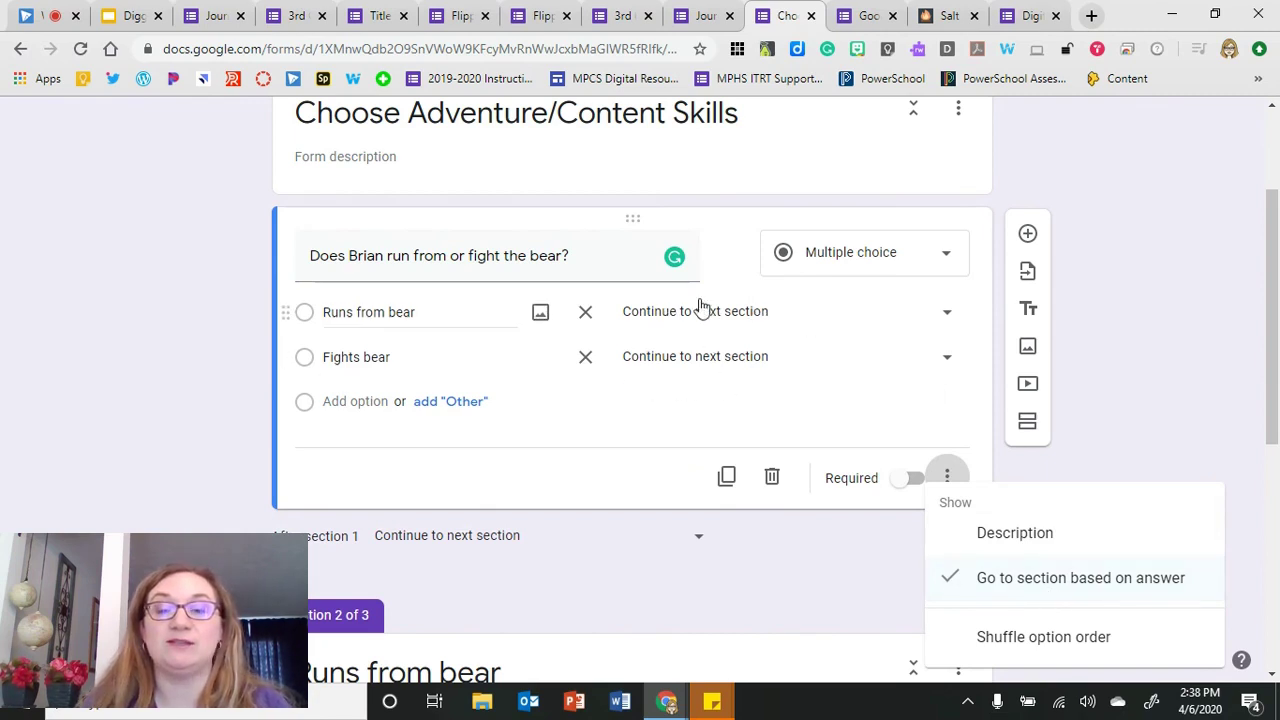
- Route the answer "Runs from bear" to section 2 (Runs from bear) and "Fights bear" to section 3 (Fights the bear)
click(947, 315)
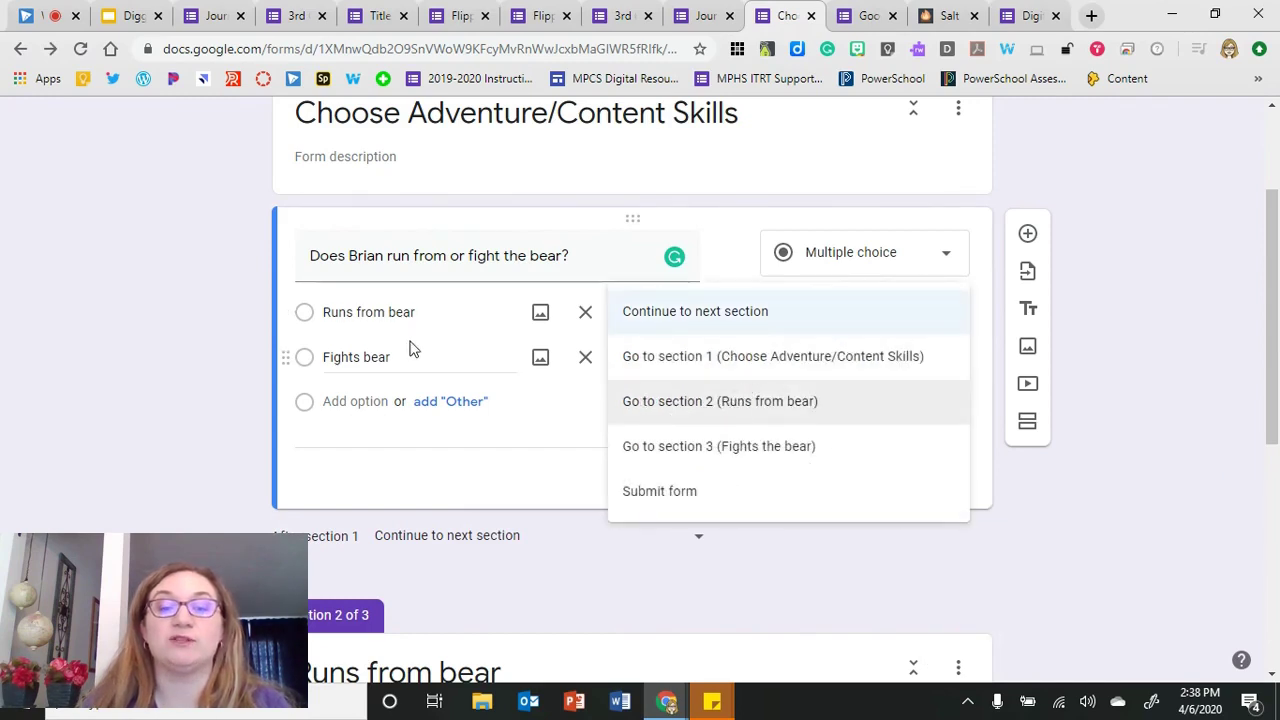
click(681, 405)
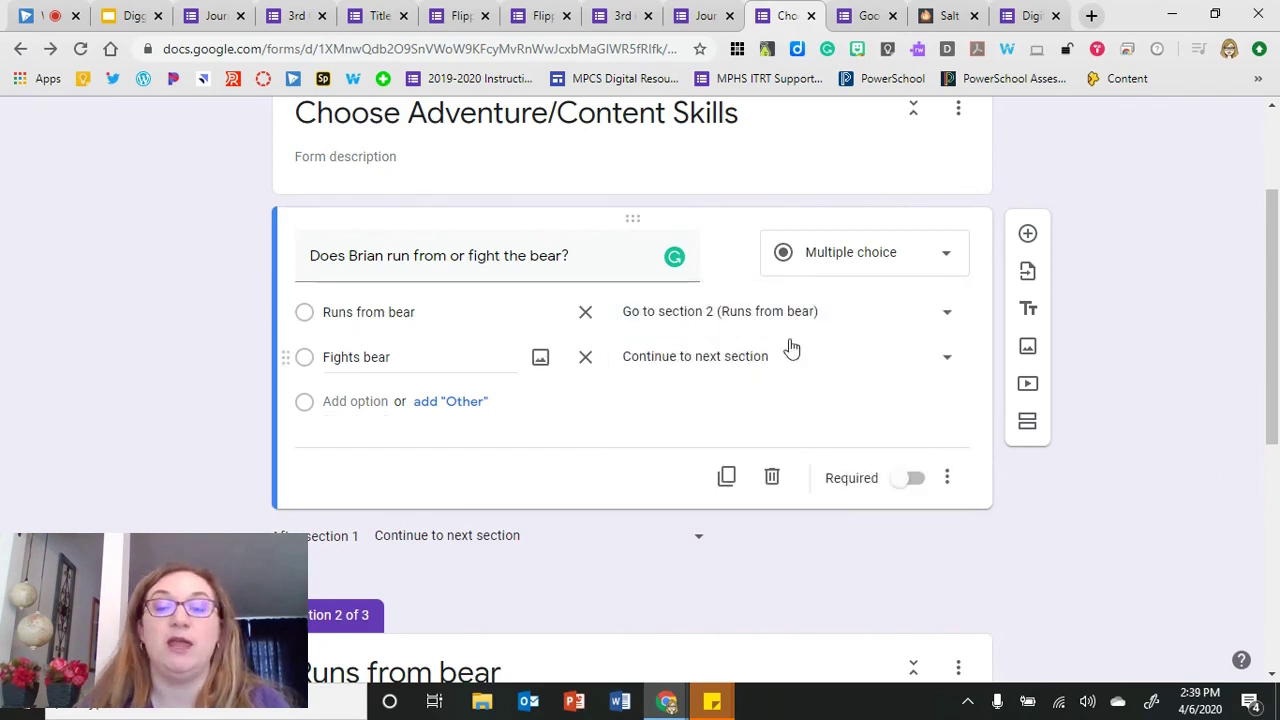
click(946, 362)
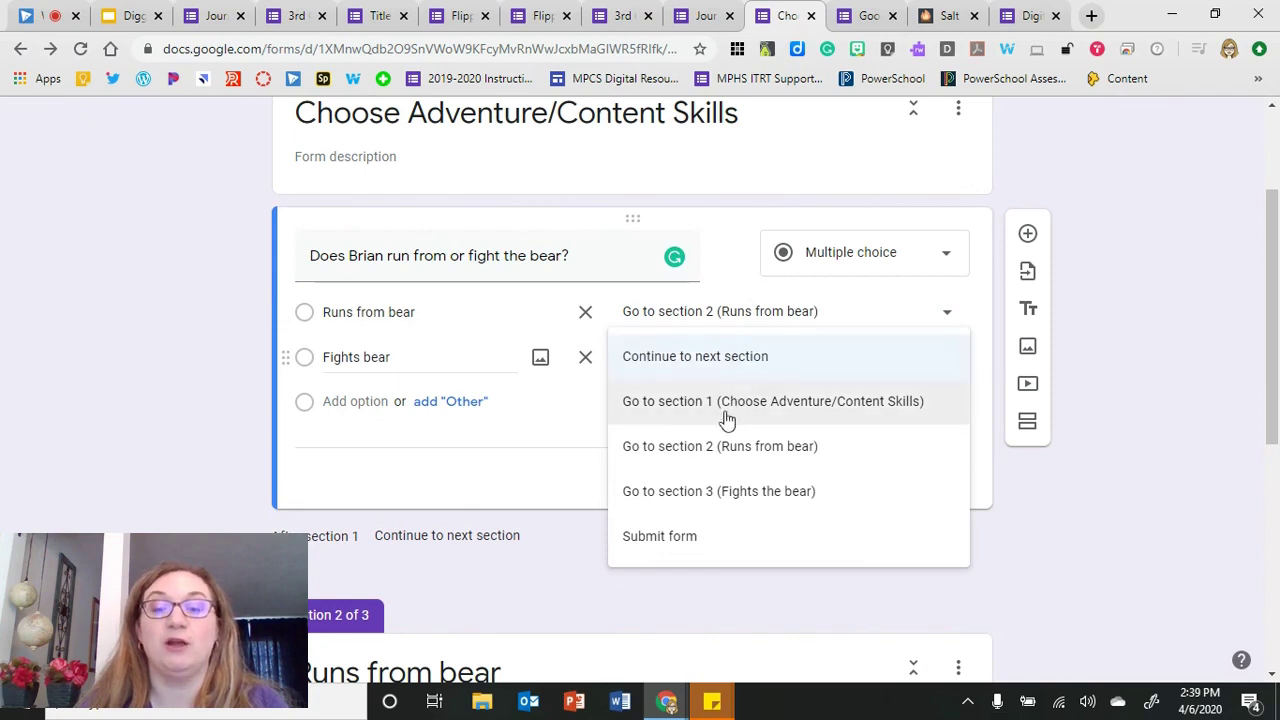
click(833, 504)
scroll(832, 519, down, 1)
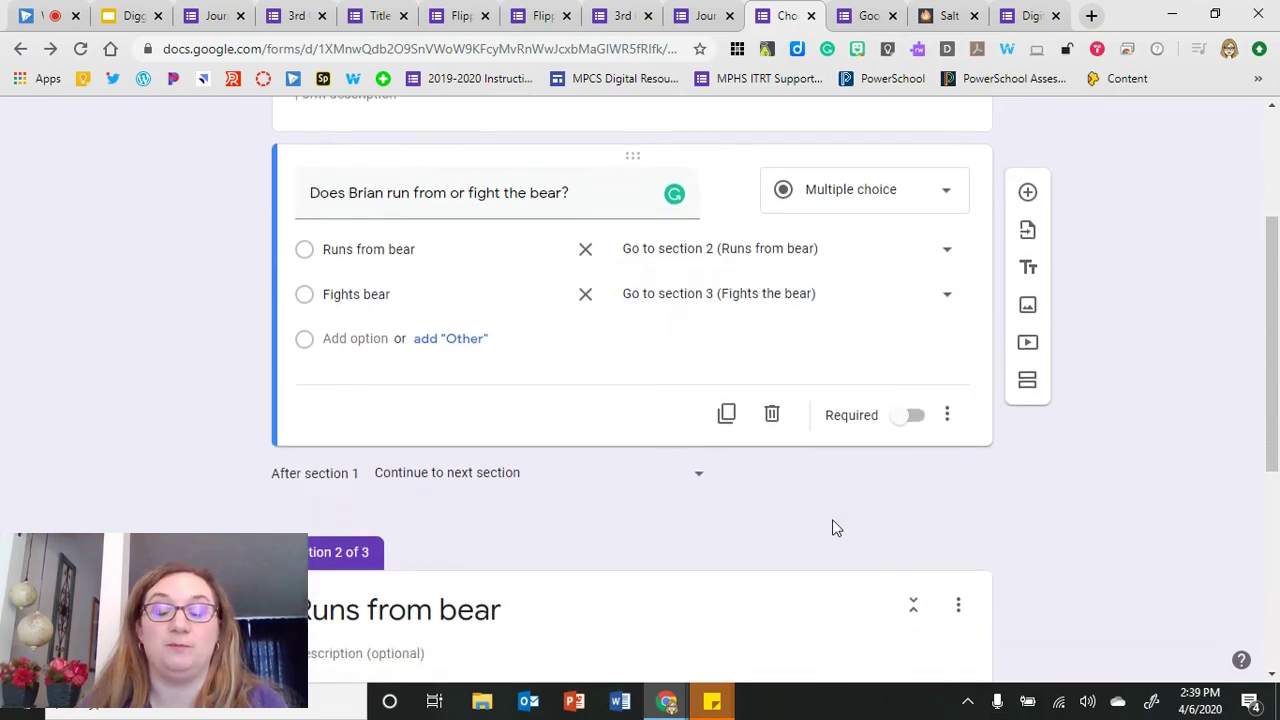
- Preview the form, answer the bear question with "Runs from bear" and continue to the next section
scroll(997, 466, up, 3)
click(999, 132)
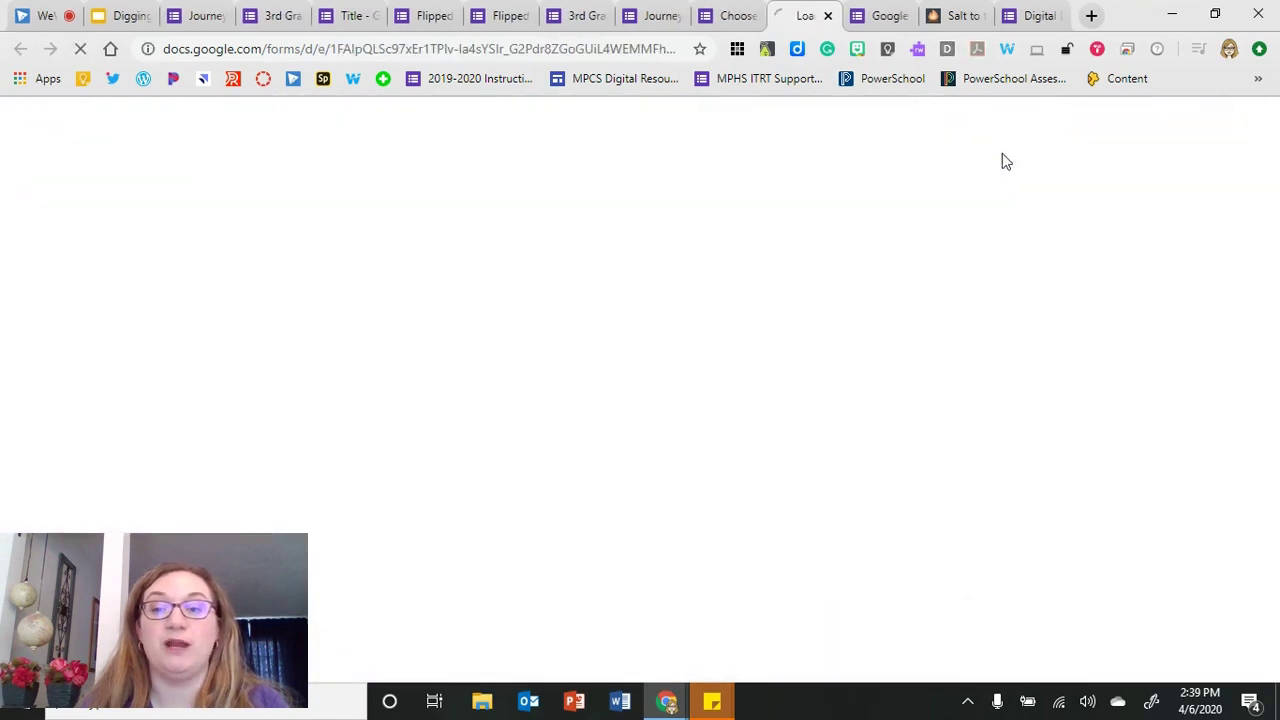
click(420, 285)
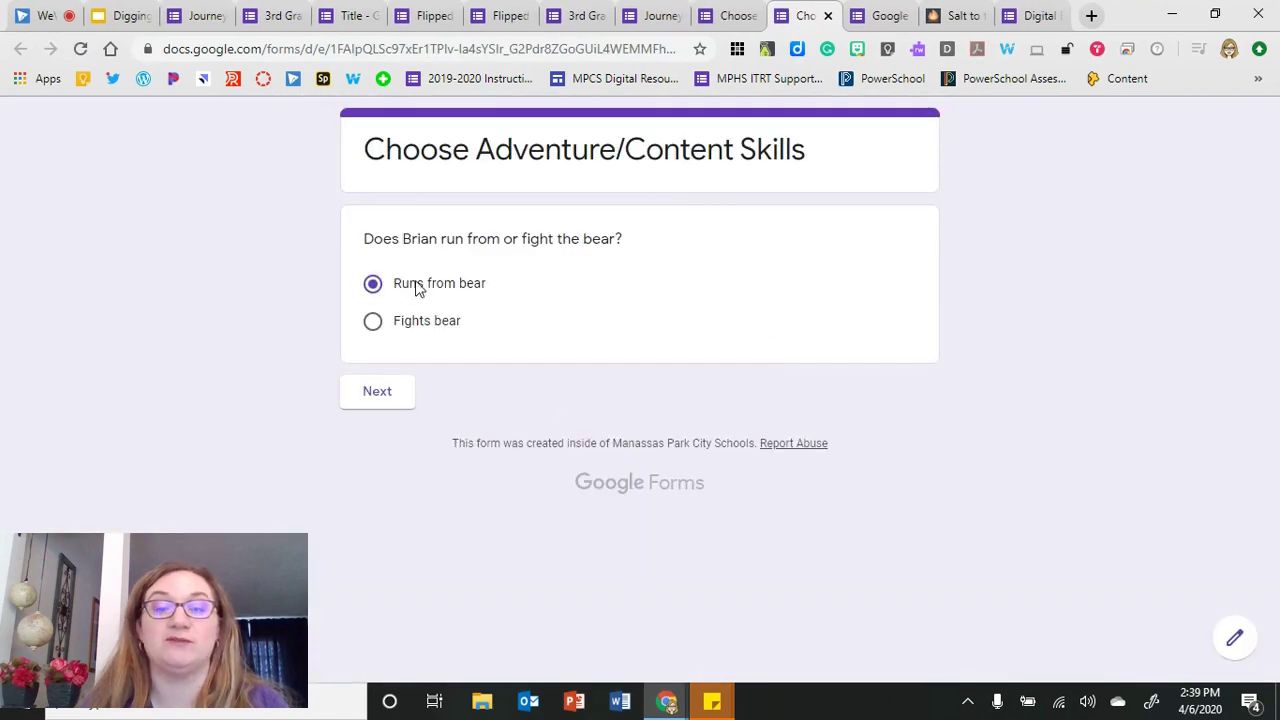
click(379, 400)
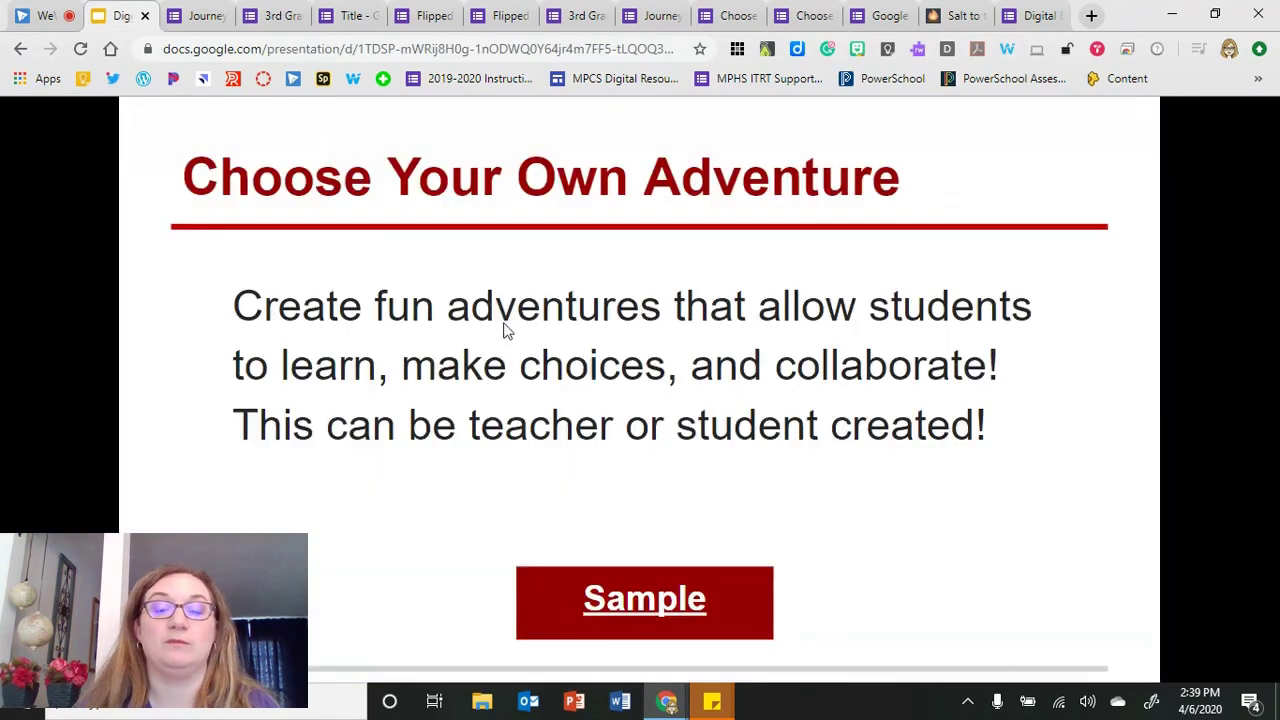
- In the Mastering Content Skills sample form, answer the table question with "Take picture of a table" and examine the follow-up page
click(514, 330)
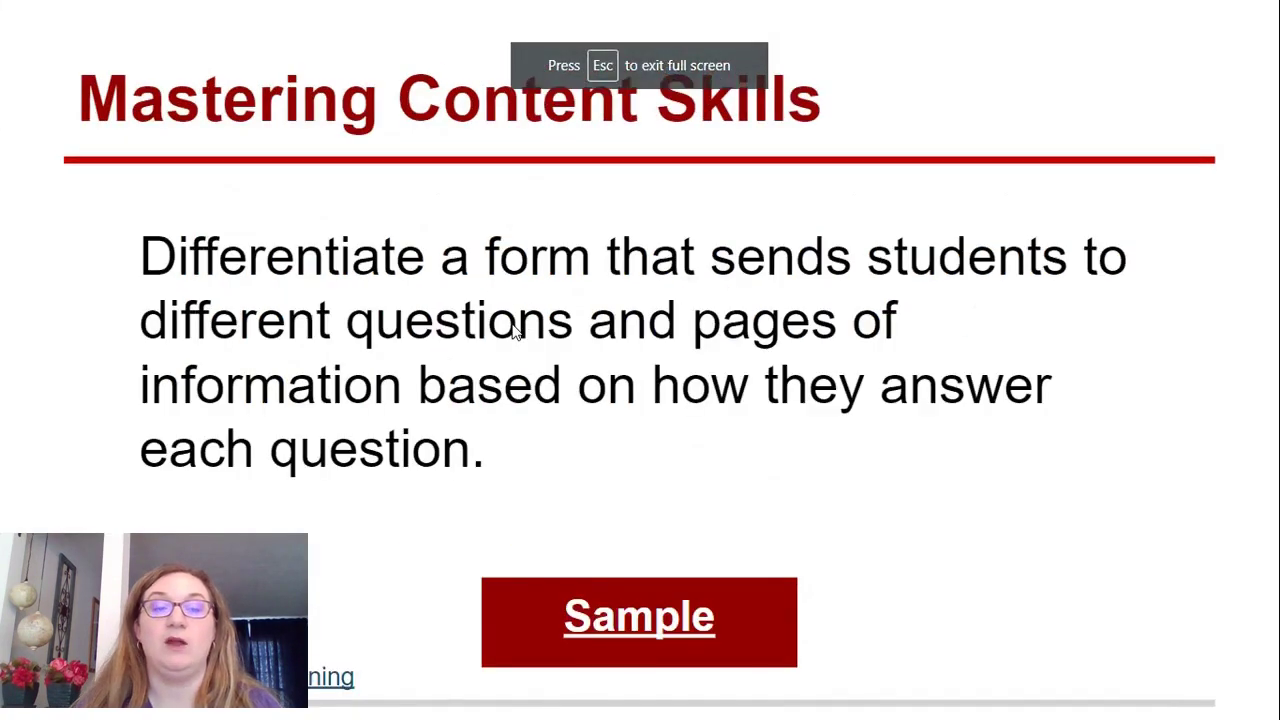
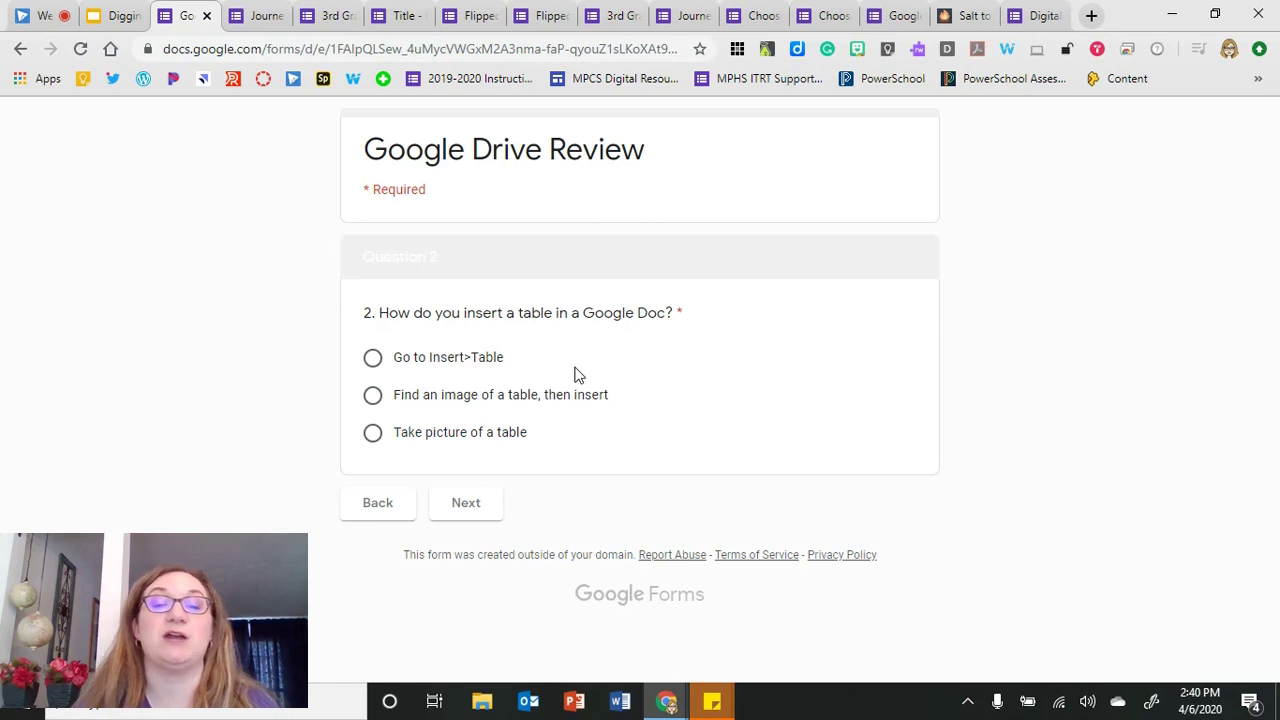
click(506, 438)
click(463, 503)
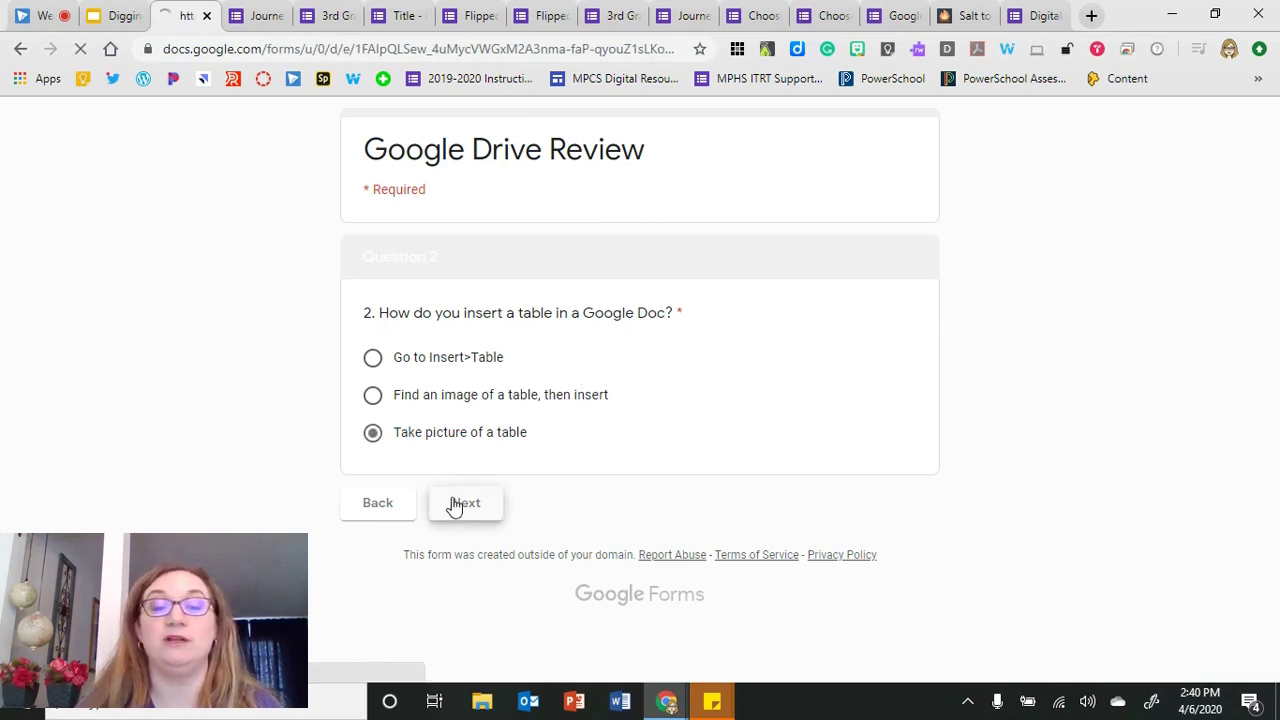
scroll(1100, 355, down, 2)
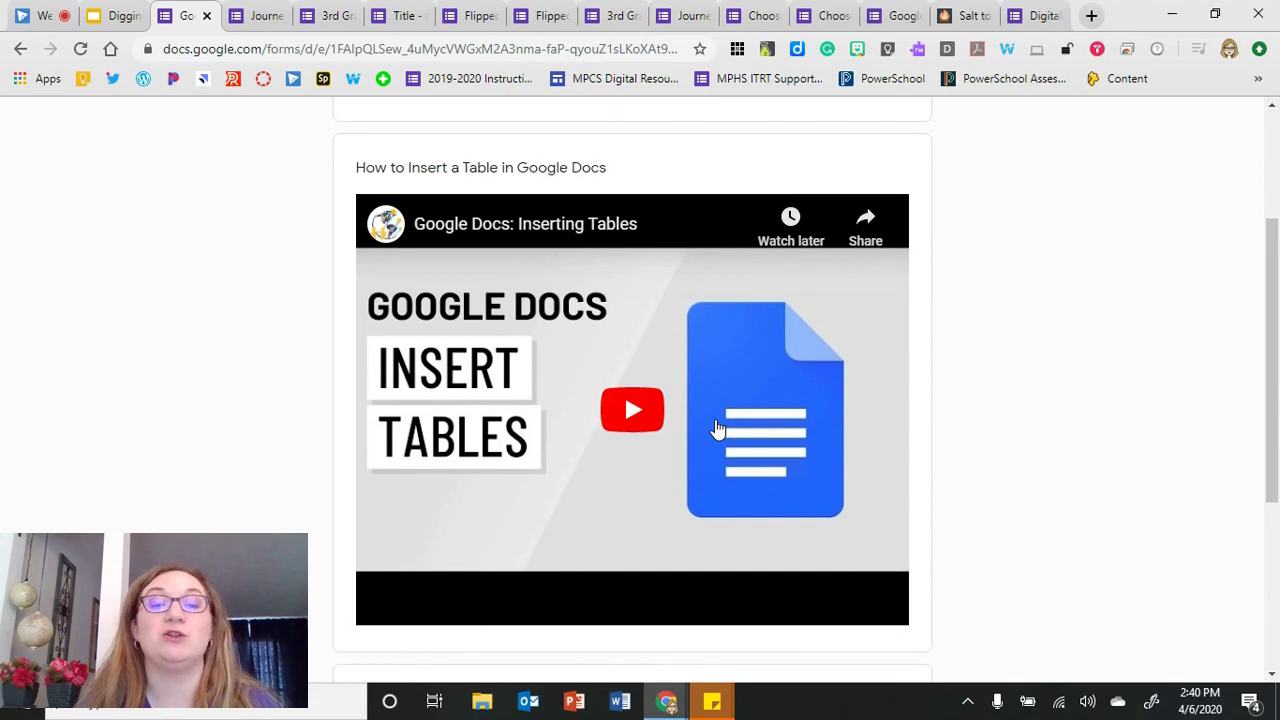
scroll(950, 375, down, 2)
scroll(953, 377, up, 1)
scroll(953, 380, down, 2)
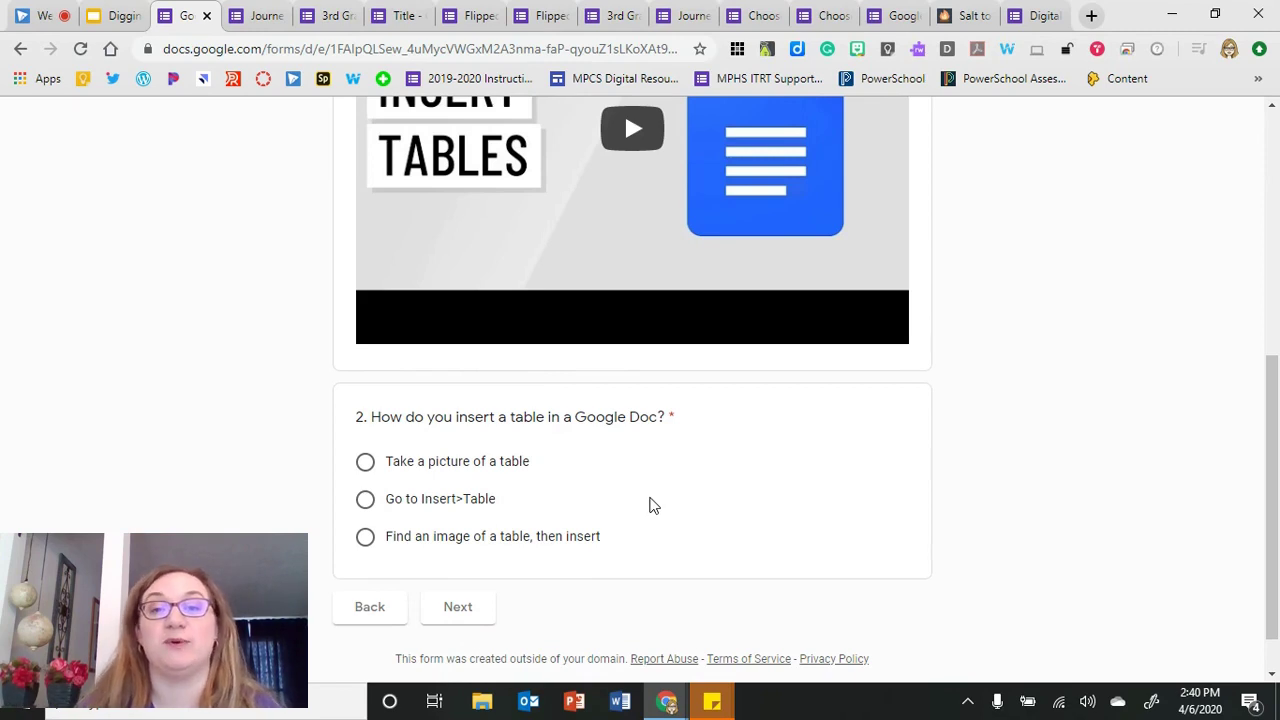
- Return to the Choose Adventure/Content Skills form editor and show the answer-based section option for the blank question in "Runs from bear"
click(829, 16)
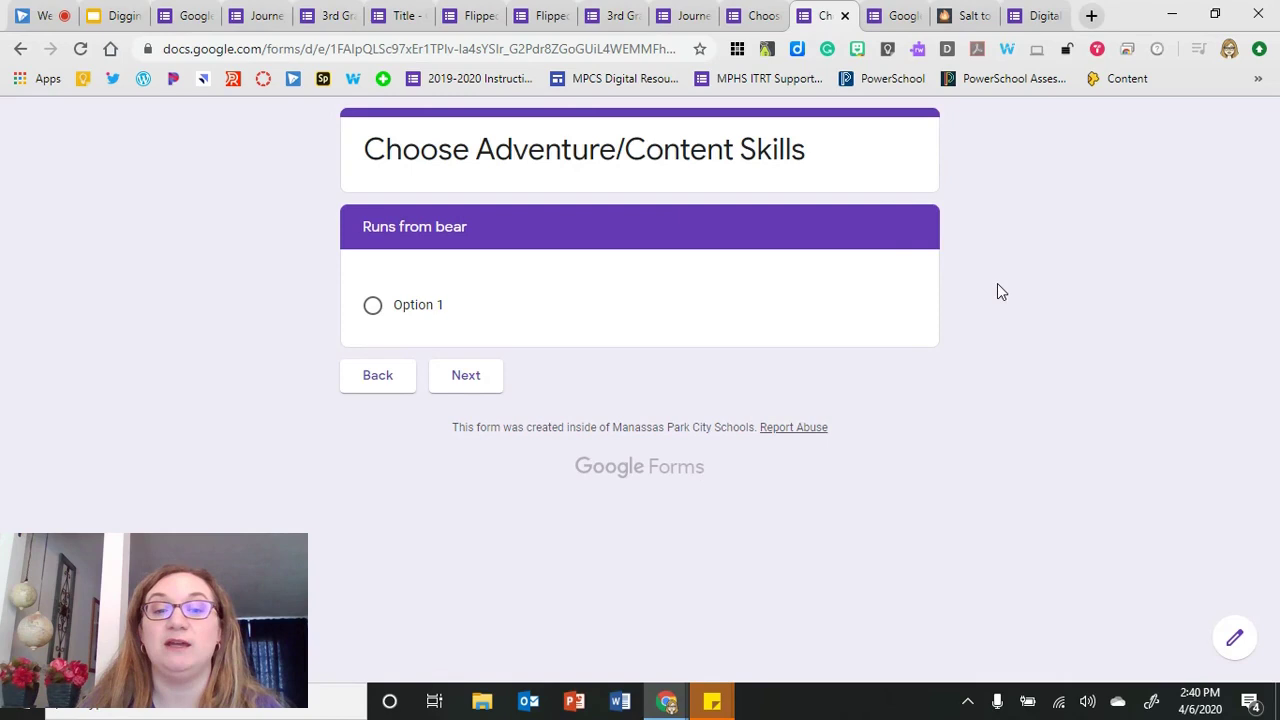
click(770, 15)
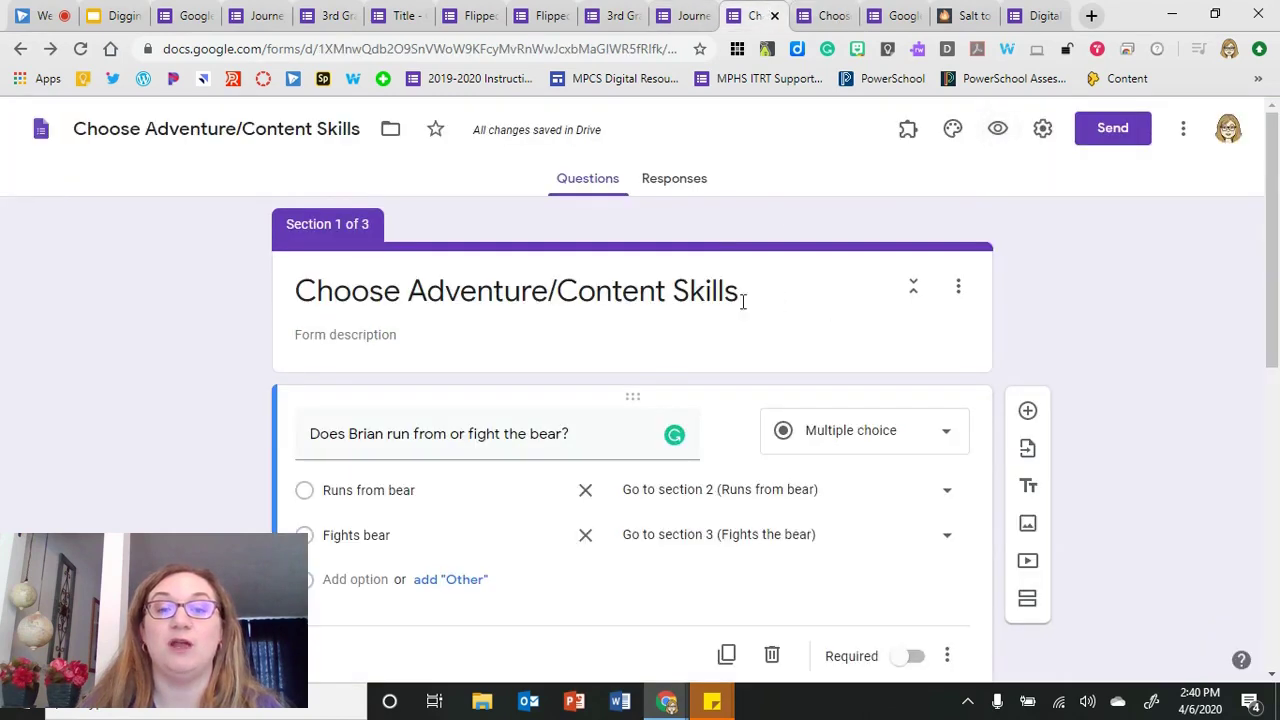
scroll(1070, 310, down, 2)
scroll(1072, 313, down, 2)
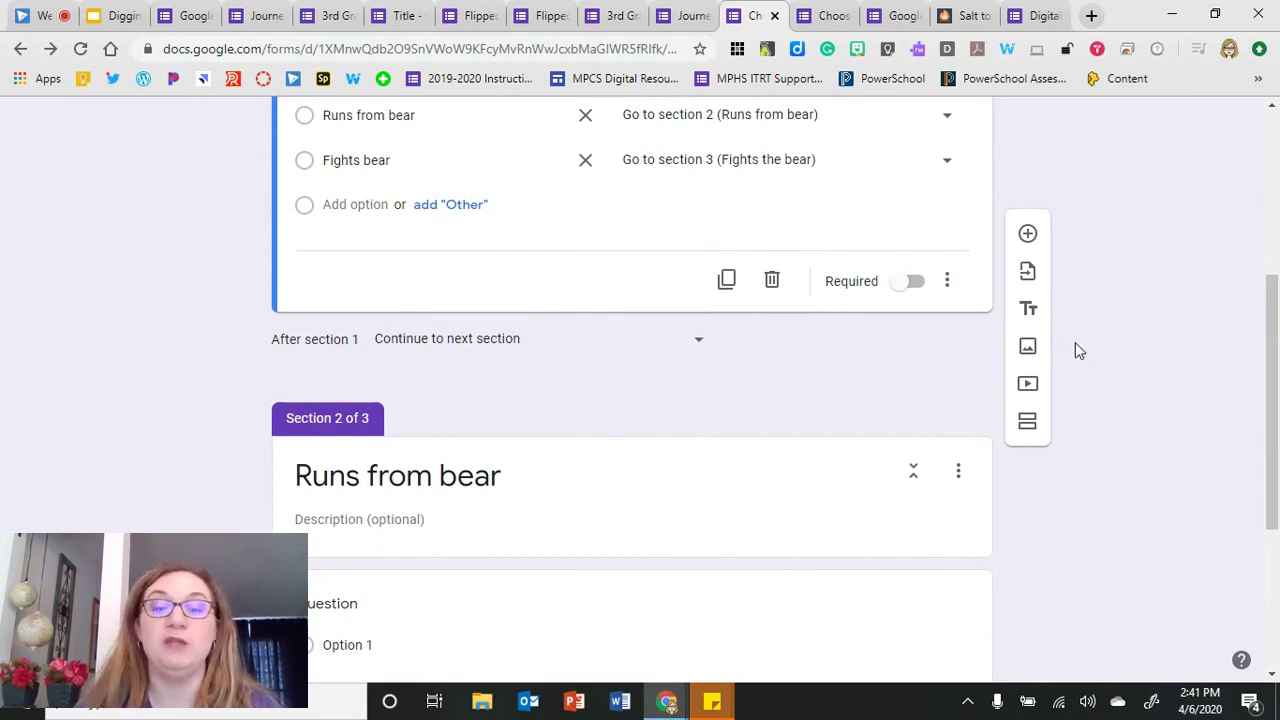
scroll(1092, 365, down, 3)
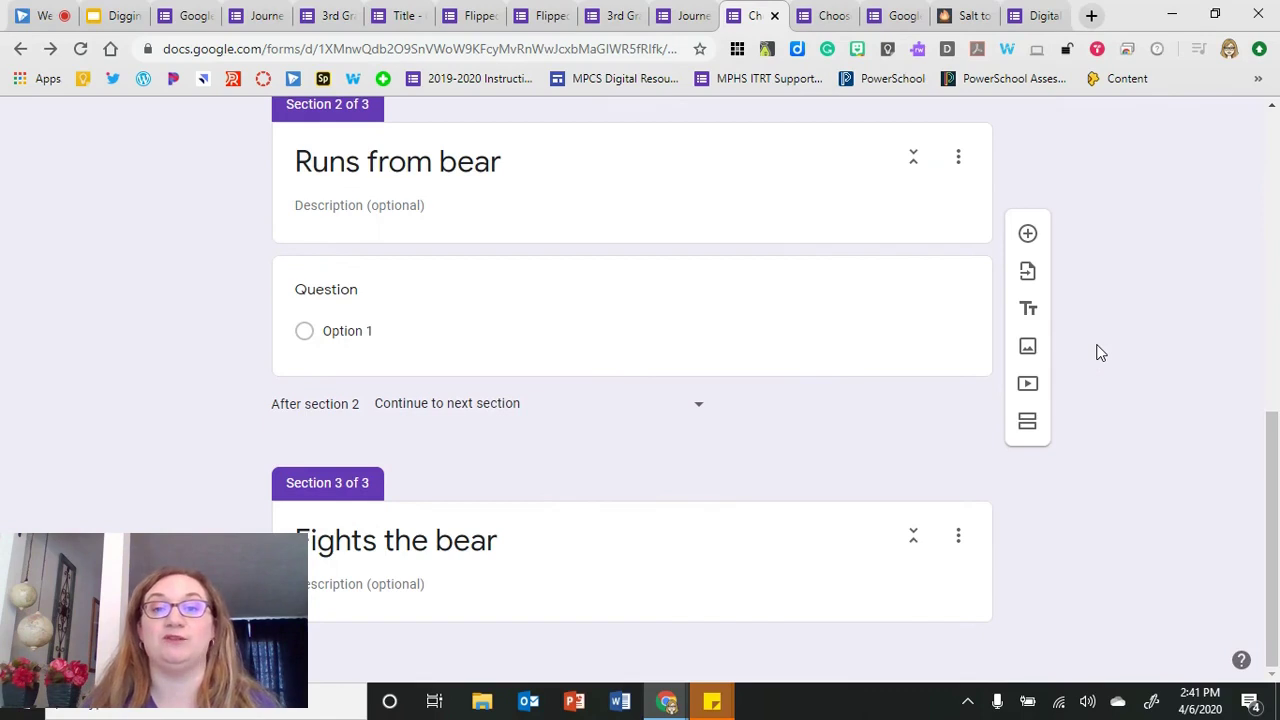
click(963, 351)
click(947, 350)
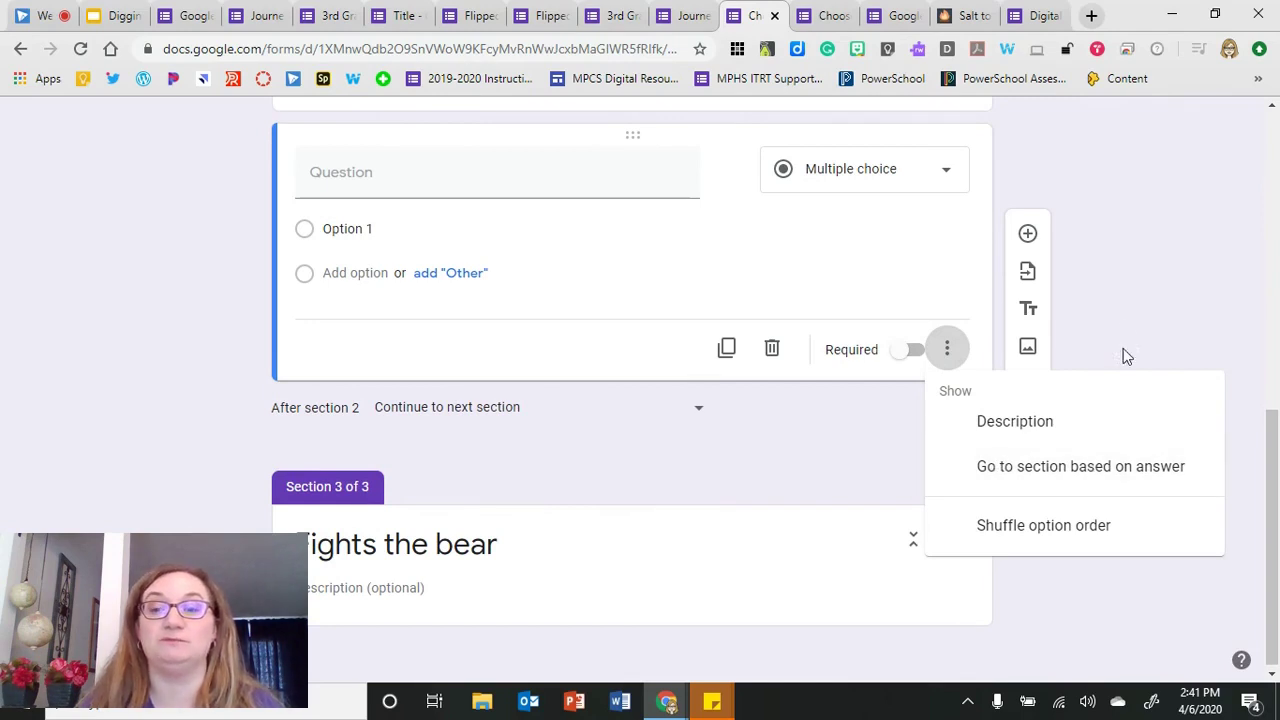
click(1119, 300)
- Switch back to the slideshow, advance to the Digital Breakout slide and open its sample
click(150, 17)
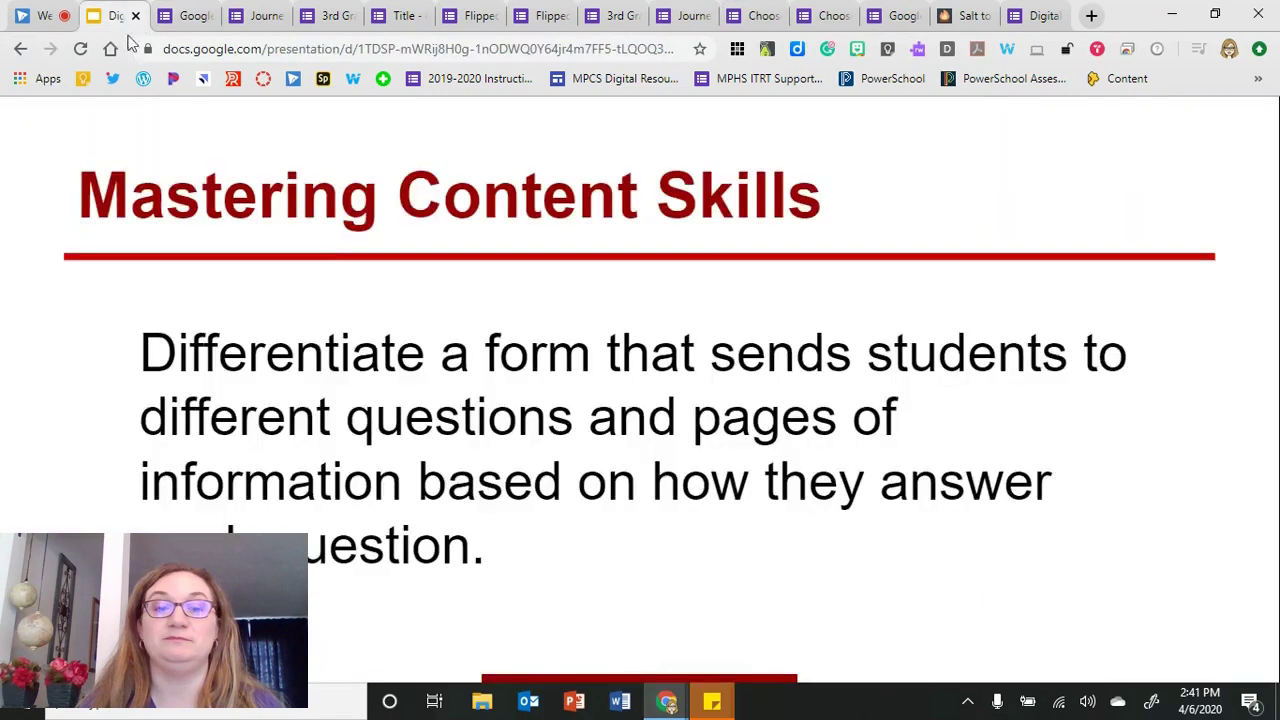
click(197, 181)
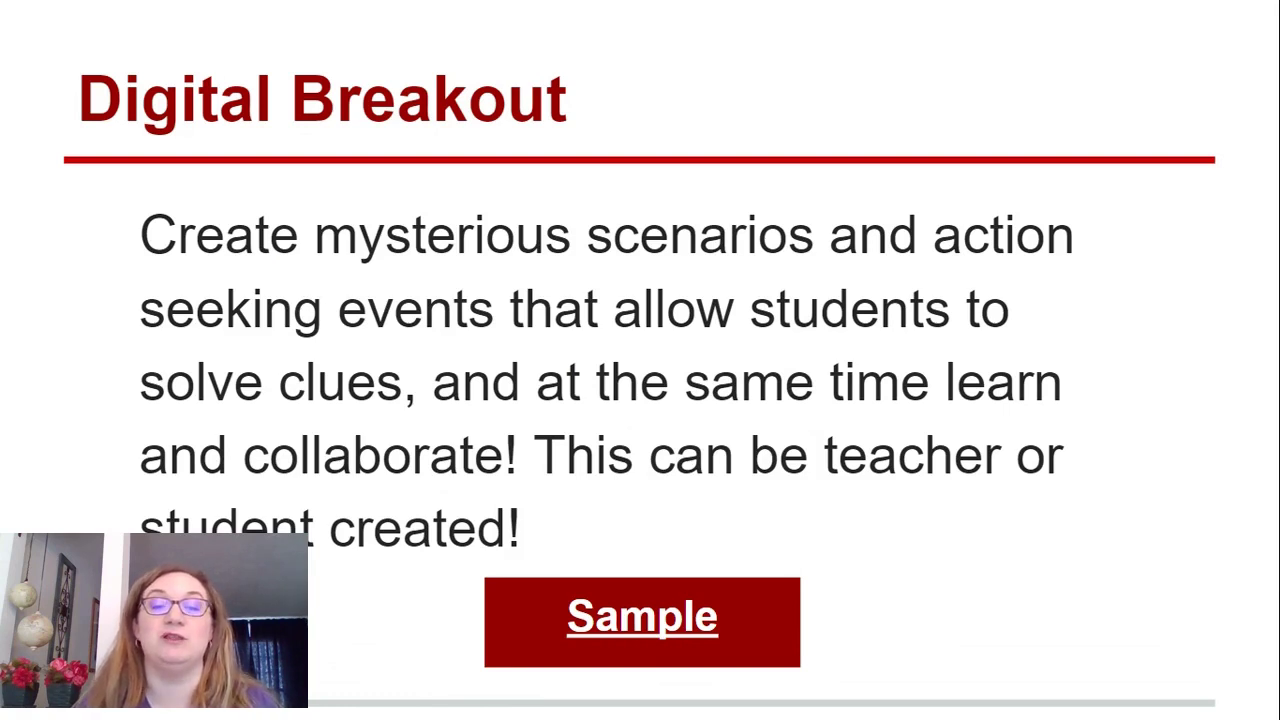
click(640, 600)
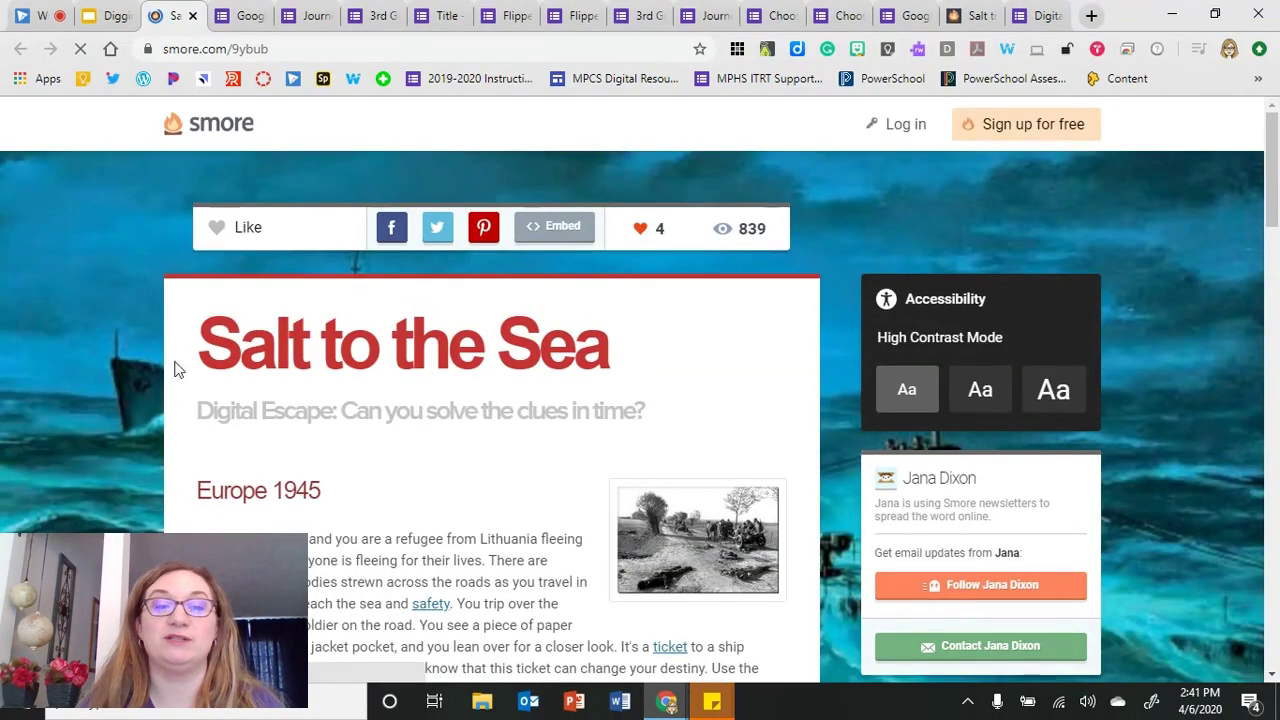
- Examine the Salt to the Sea digital escape page, from its story and clues to the lock questions in the embedded Digital Bookclub Breakout form
scroll(113, 353, down, 3)
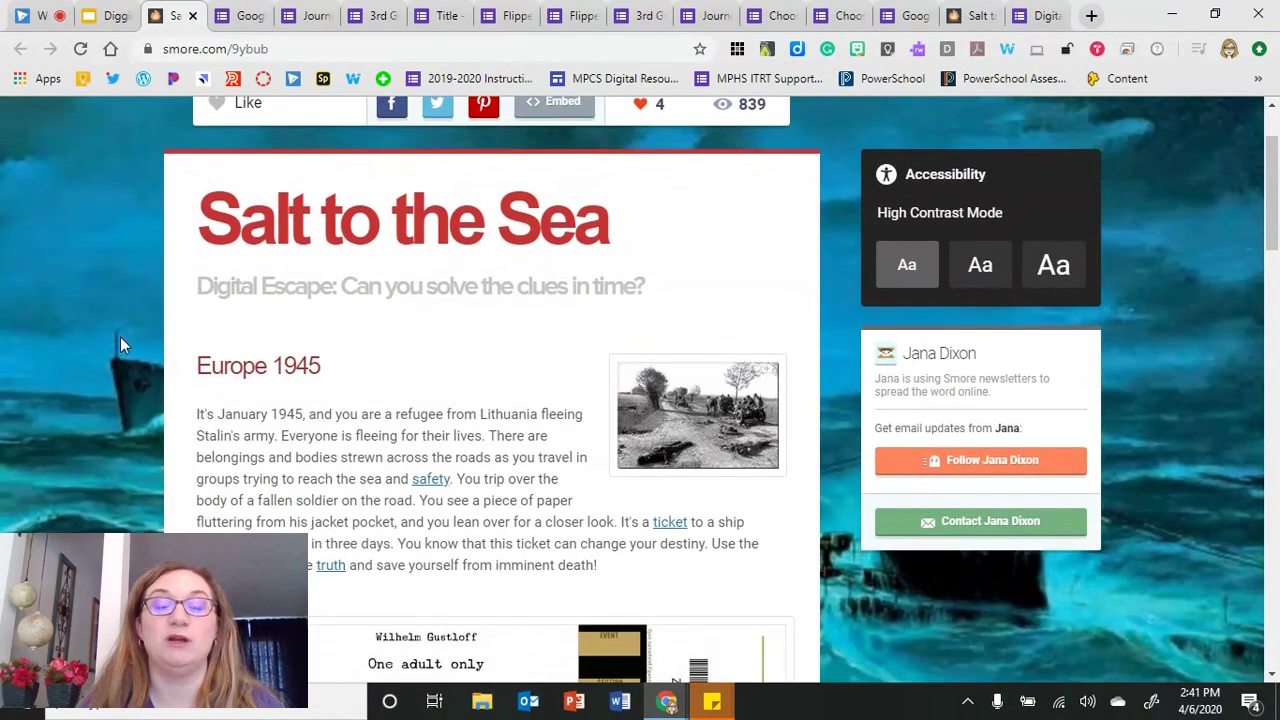
scroll(120, 340, down, 4)
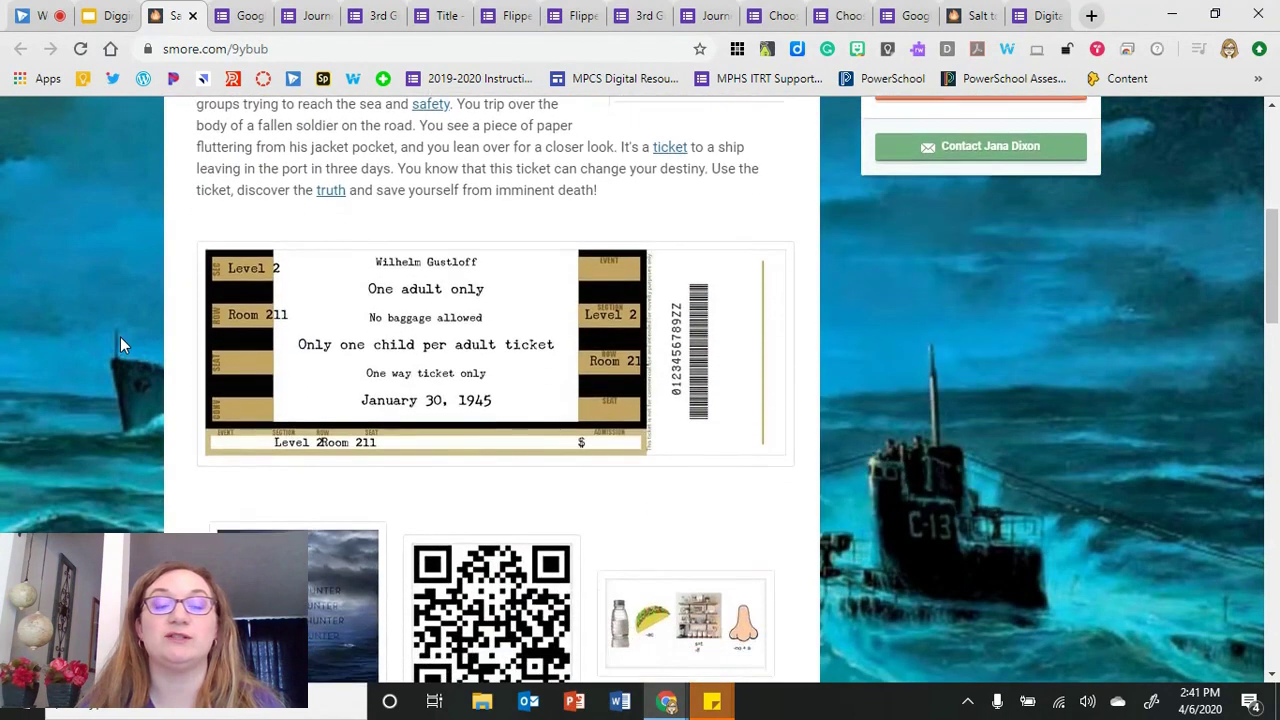
scroll(120, 340, down, 6)
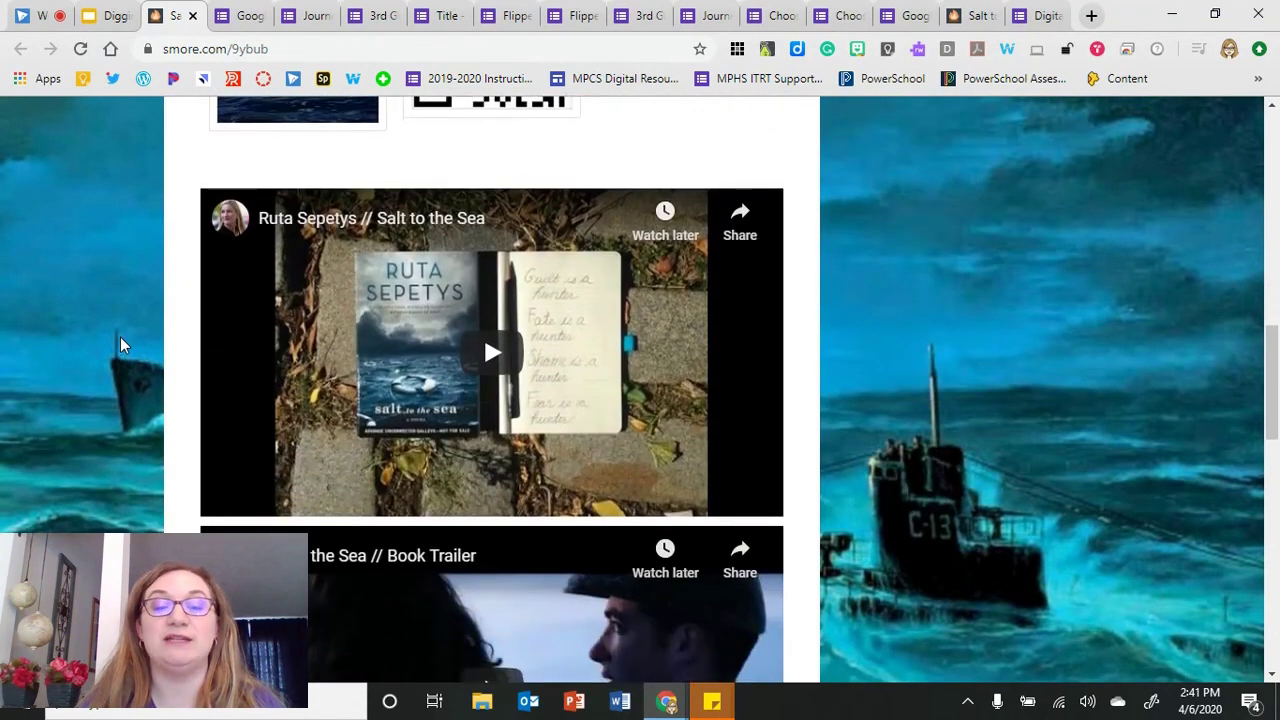
scroll(120, 344, down, 8)
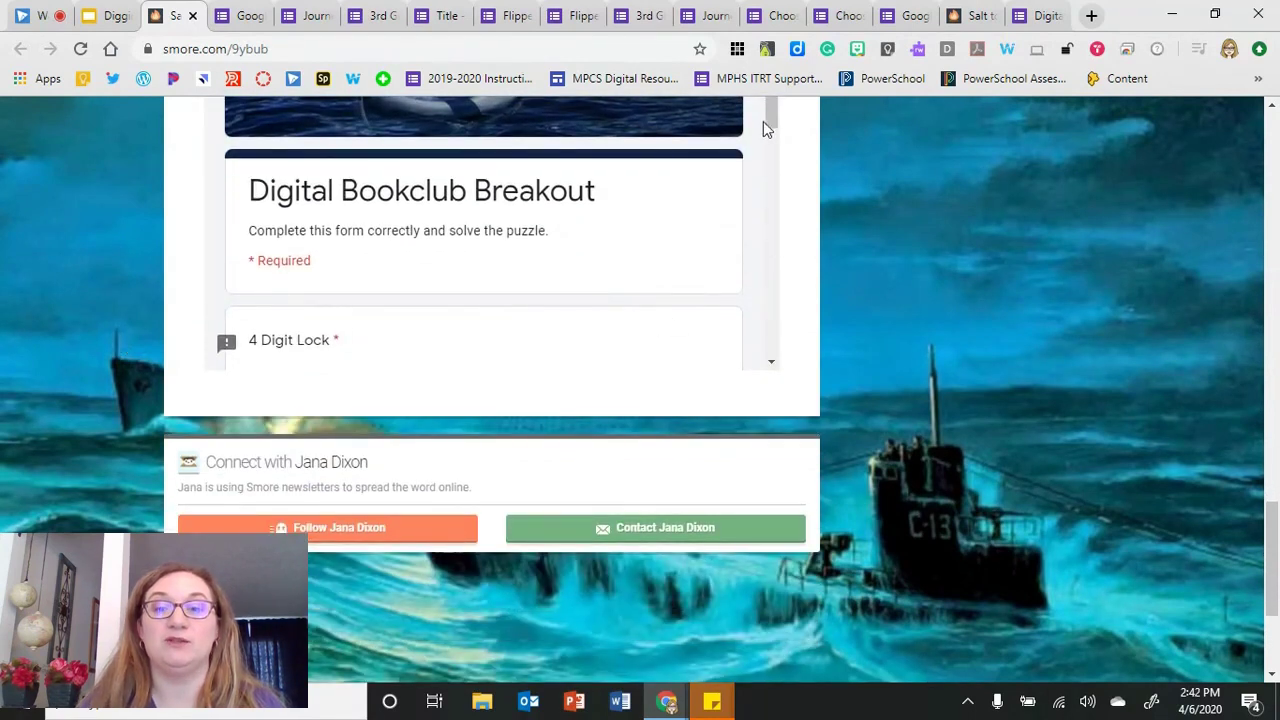
mouse_move(771, 121)
mouse_down()
mouse_move(771, 133)
mouse_move(767, 114)
mouse_up()
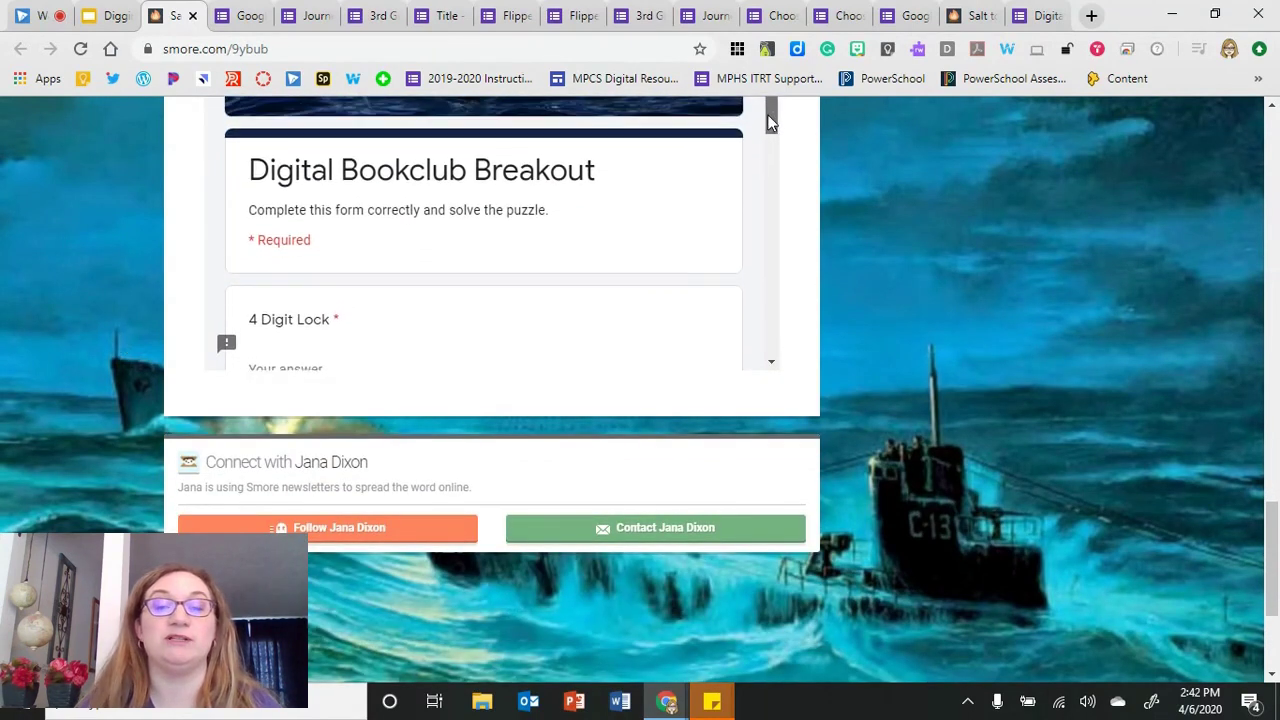
scroll(876, 215, up, 1)
drag(769, 172, 771, 178)
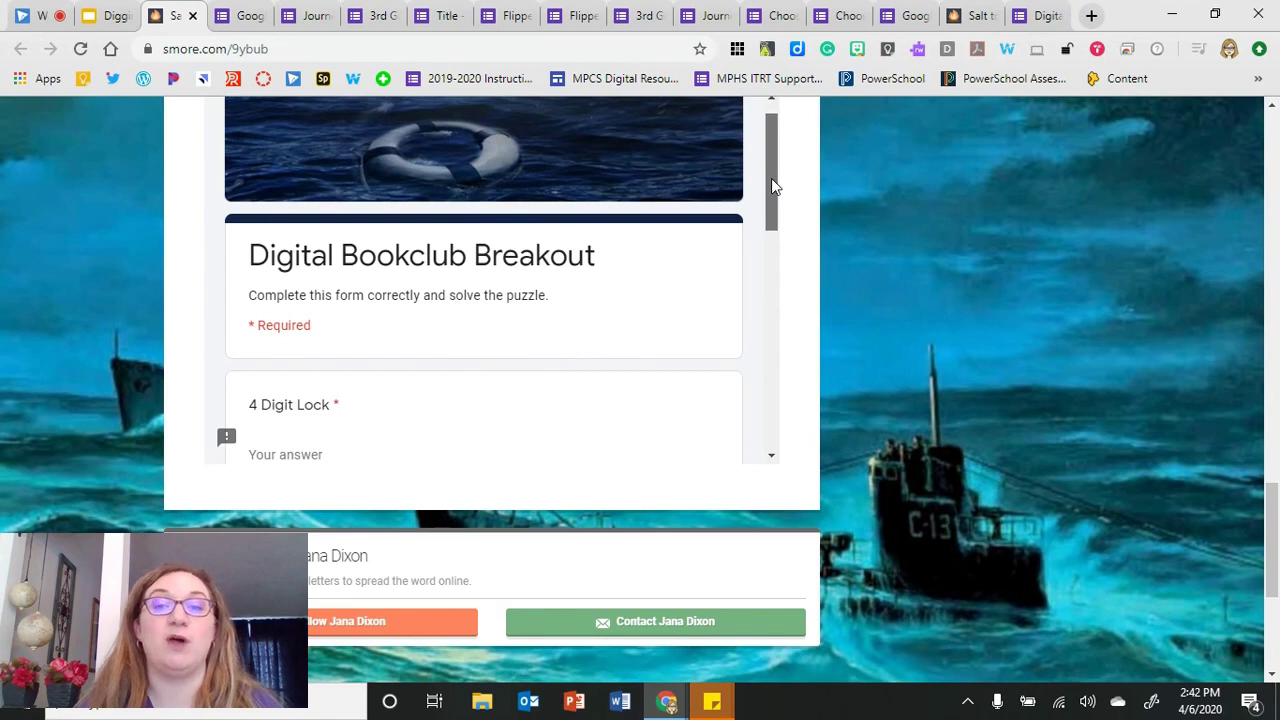
drag(771, 178, 777, 263)
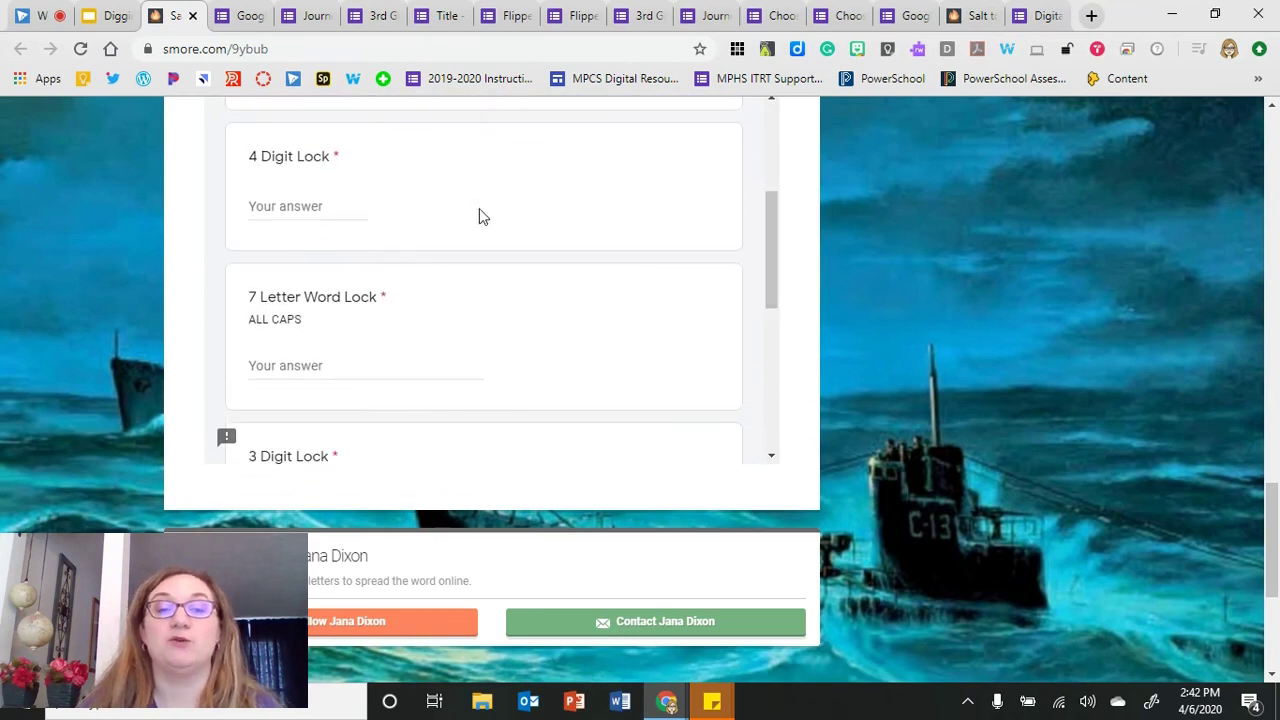
- Try 4754 as the answer to the 4 Digit Lock question, and switch to the Digital Breakouts form editor
click(300, 206)
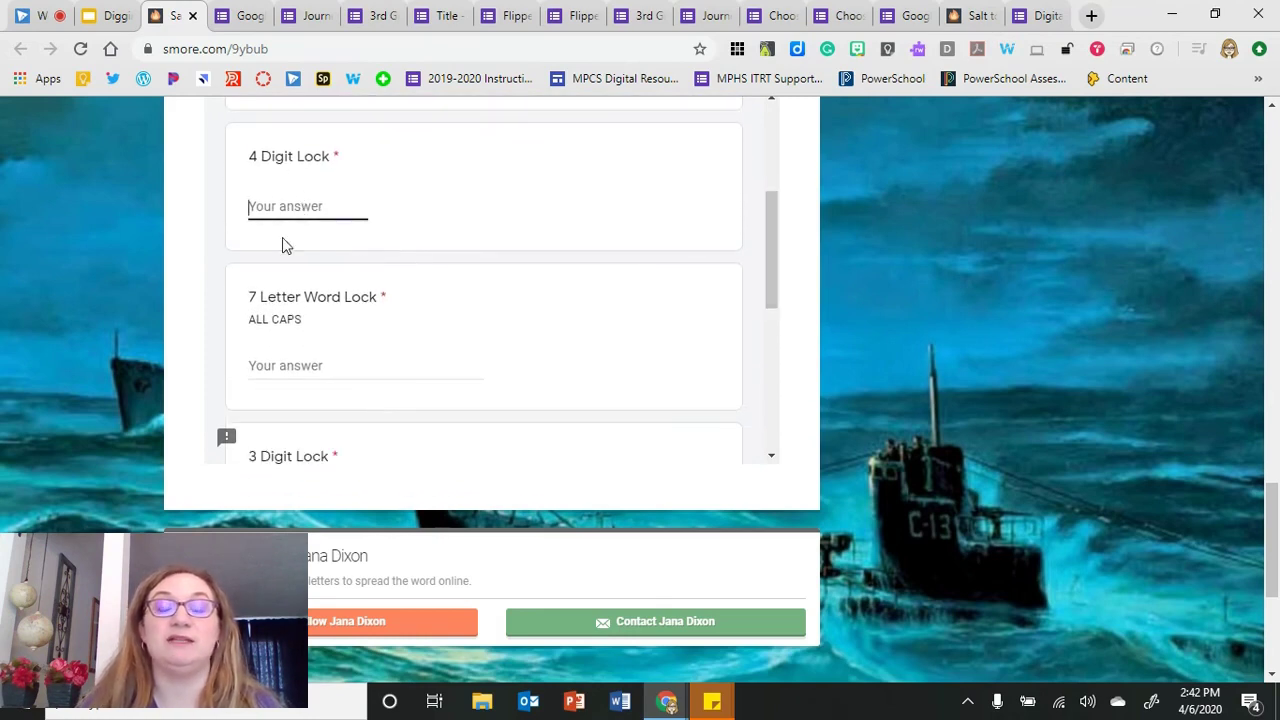
text(4754)
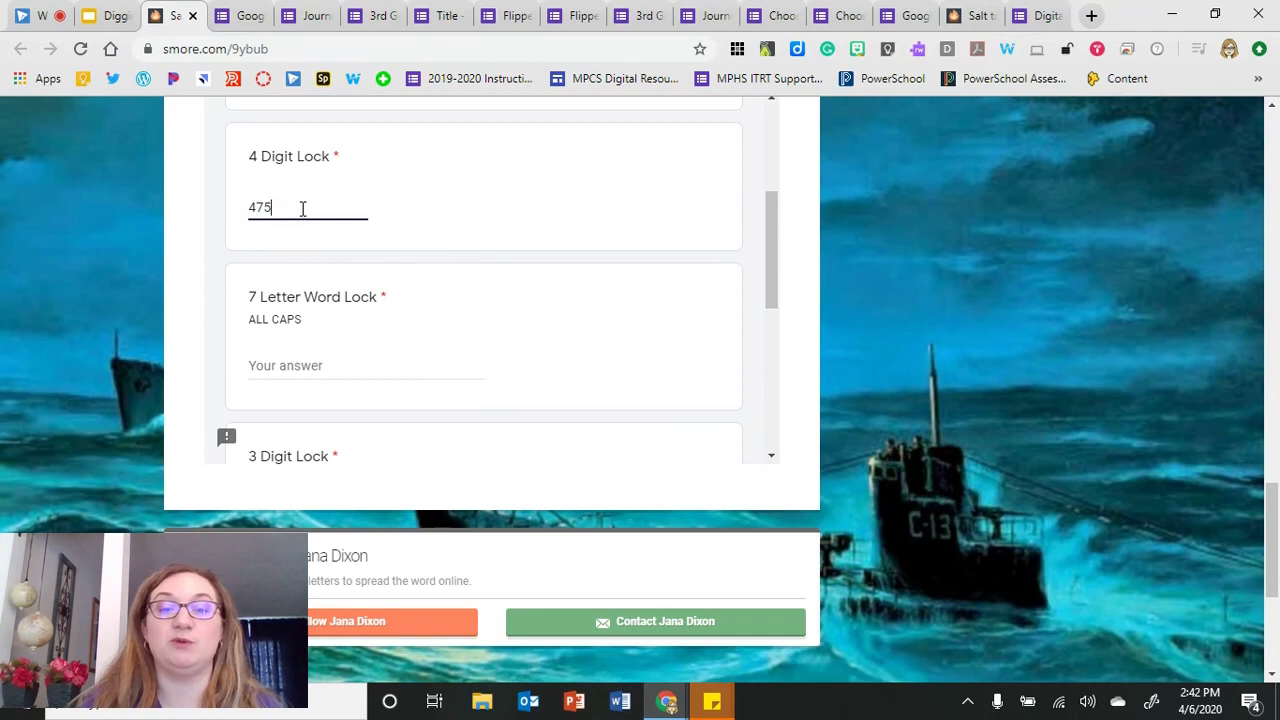
click(191, 211)
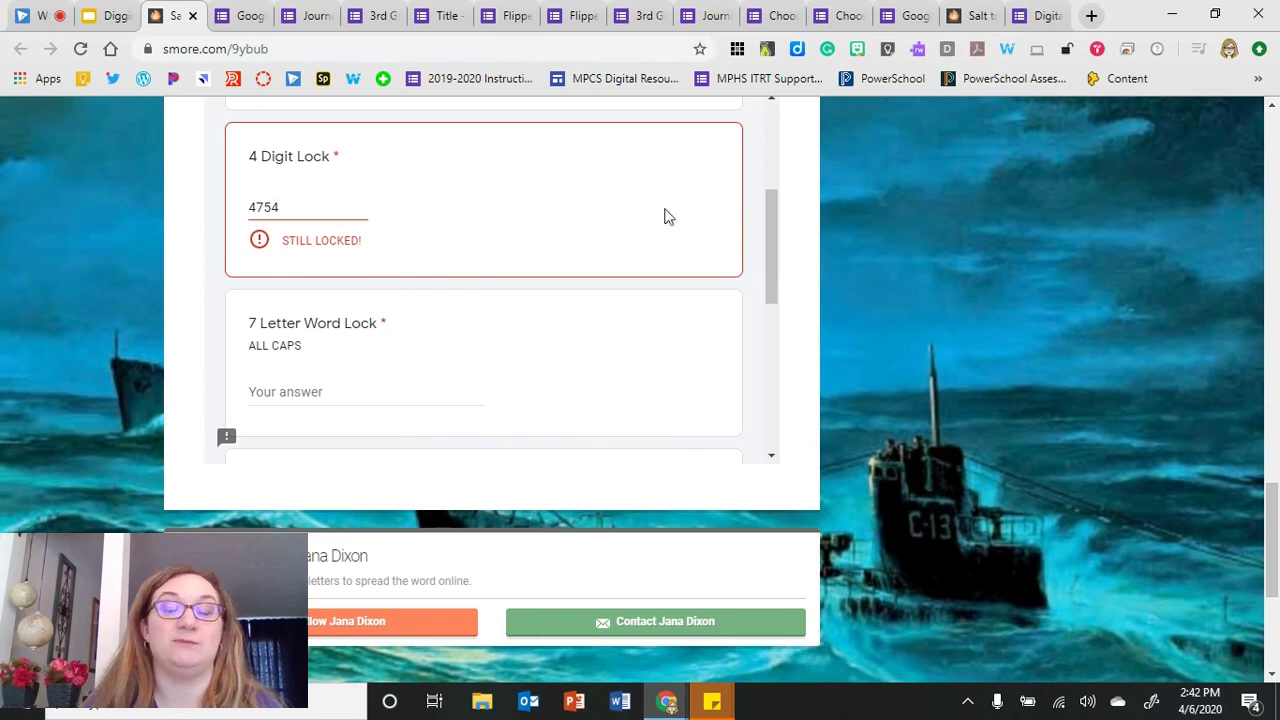
click(1036, 15)
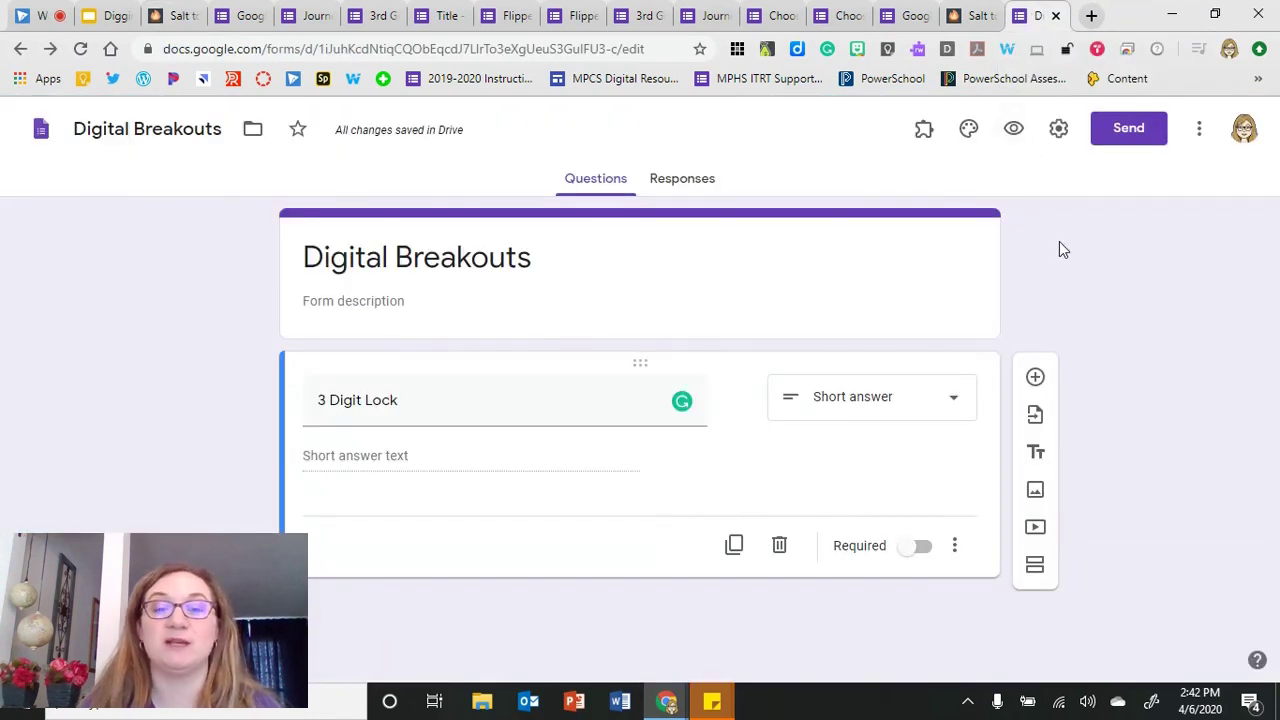
mouse_move(414, 397)
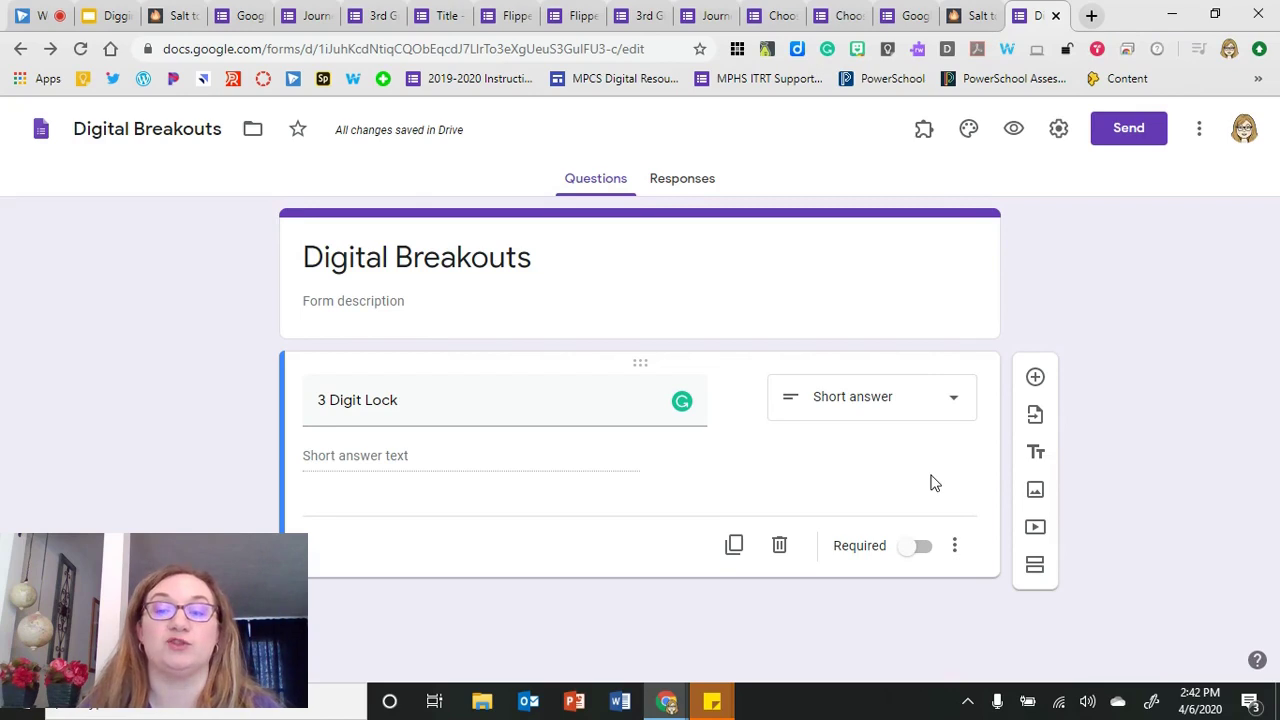
click(952, 403)
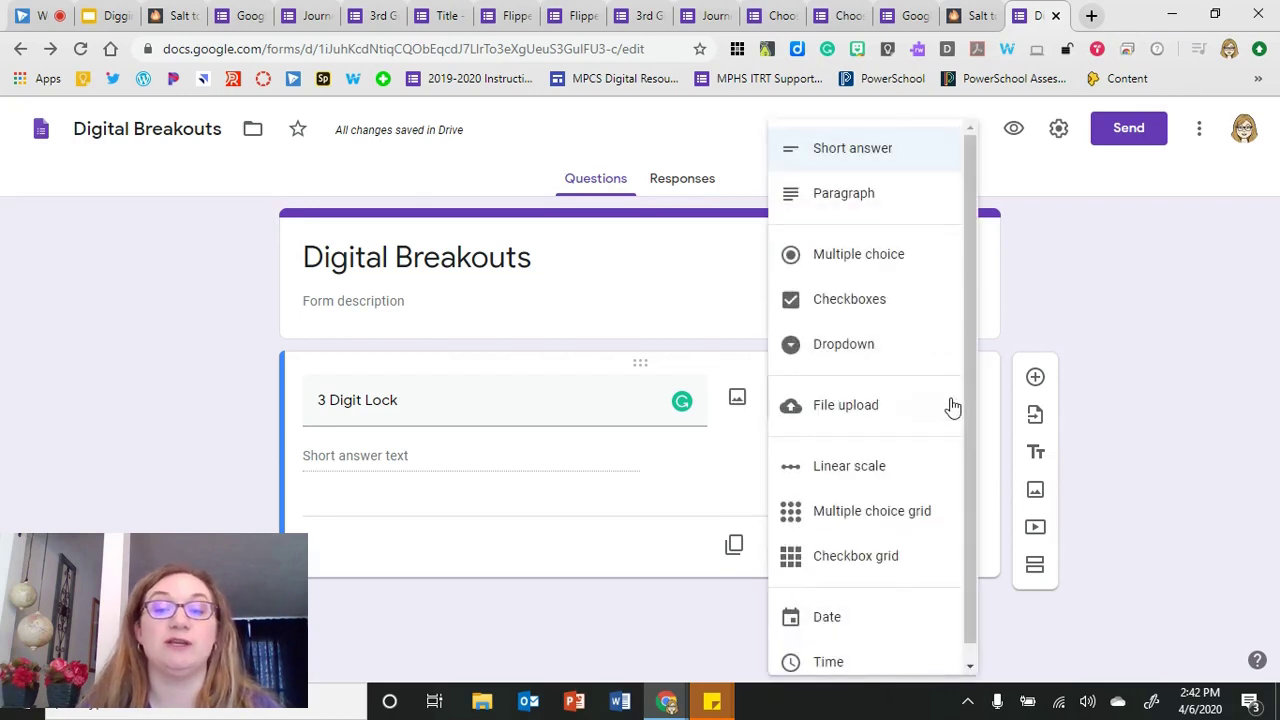
click(922, 302)
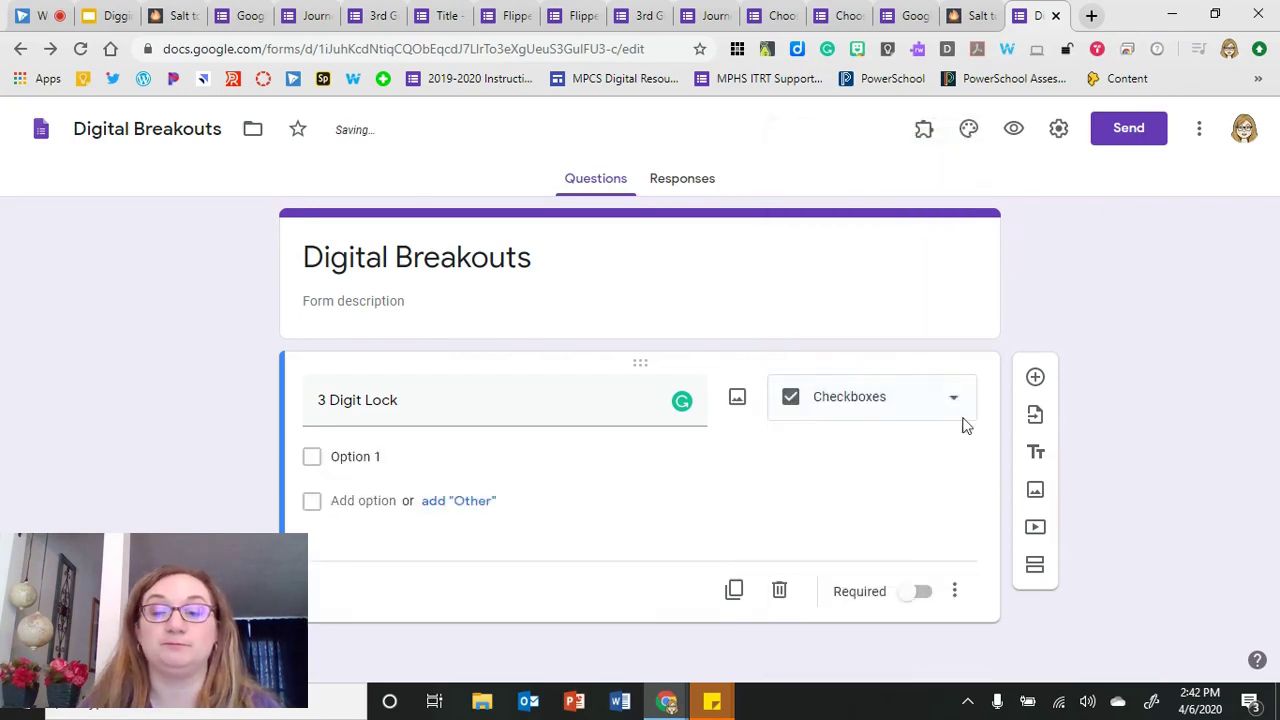
click(955, 591)
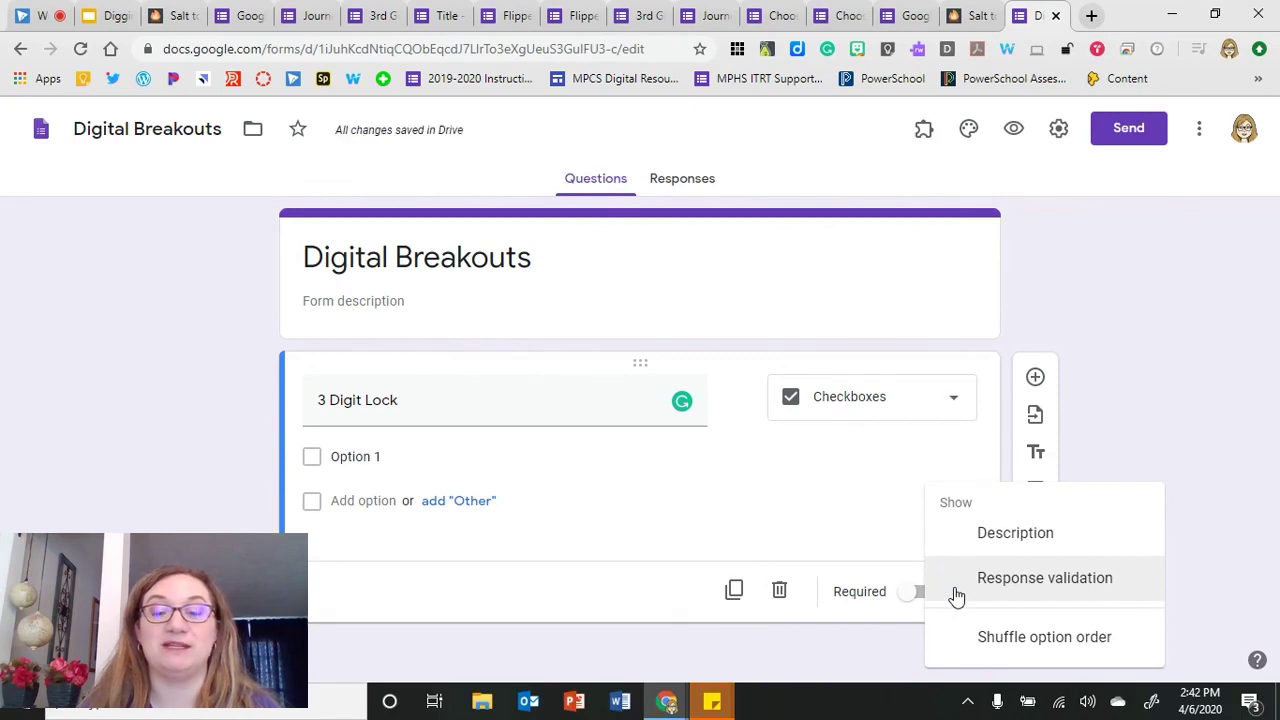
click(947, 401)
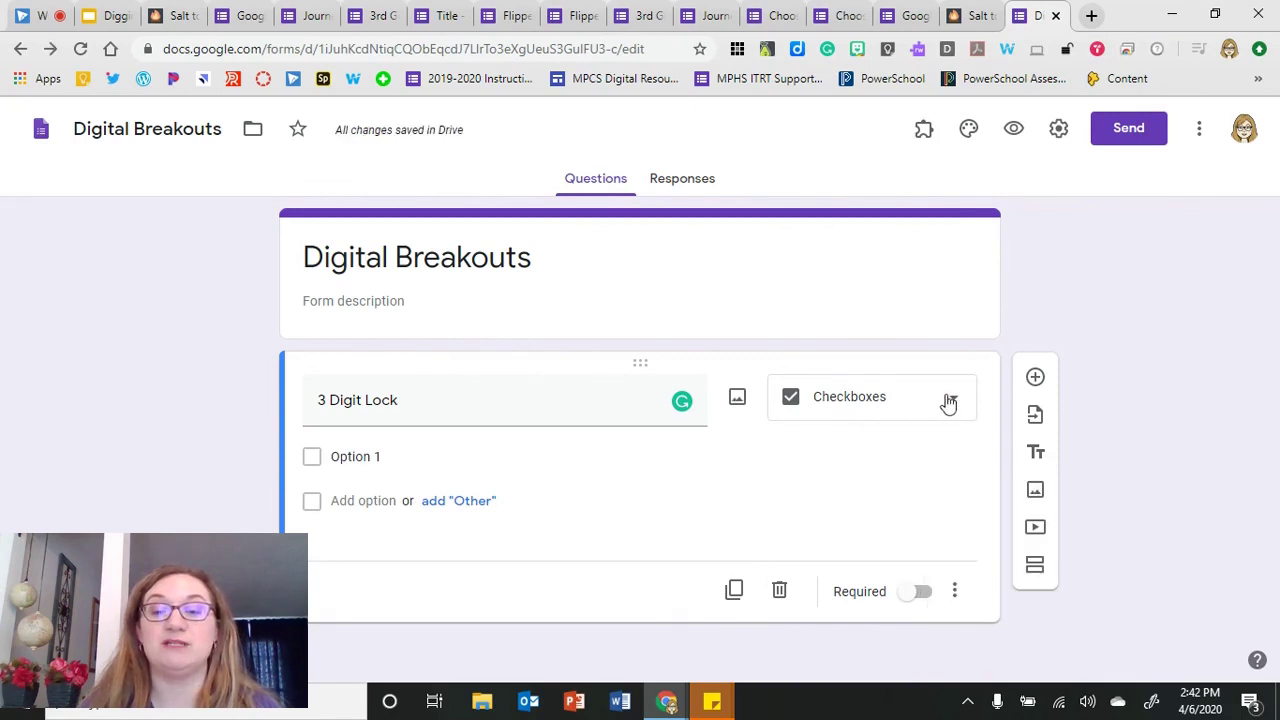
click(949, 401)
click(846, 155)
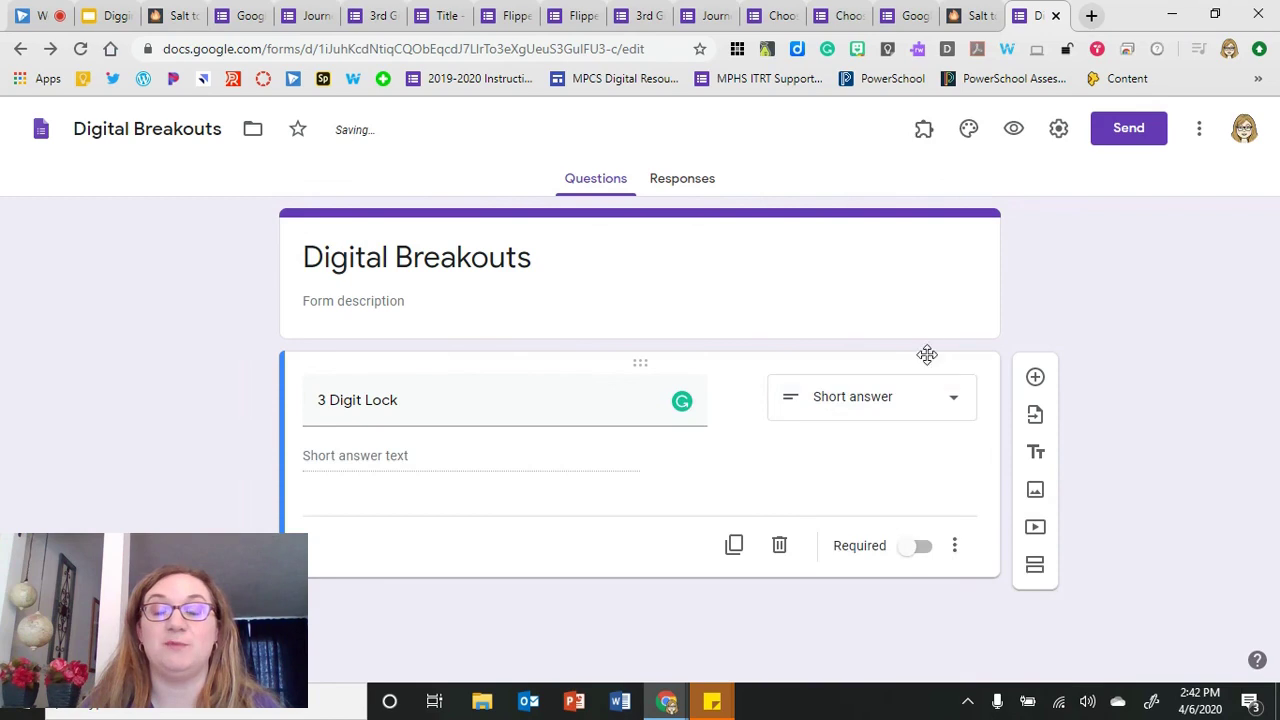
- Add response validation to the 3 Digit Lock question requiring a number equal to 318, with the custom error text "still locked"
click(955, 545)
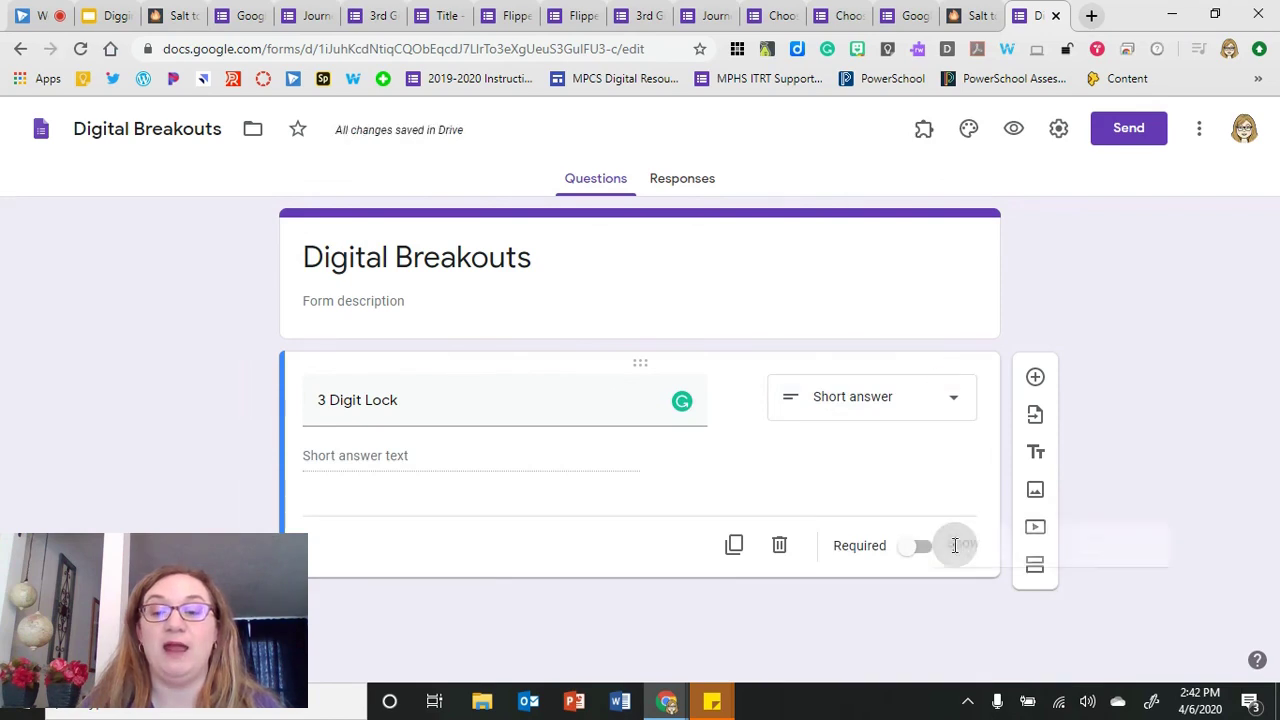
click(1025, 640)
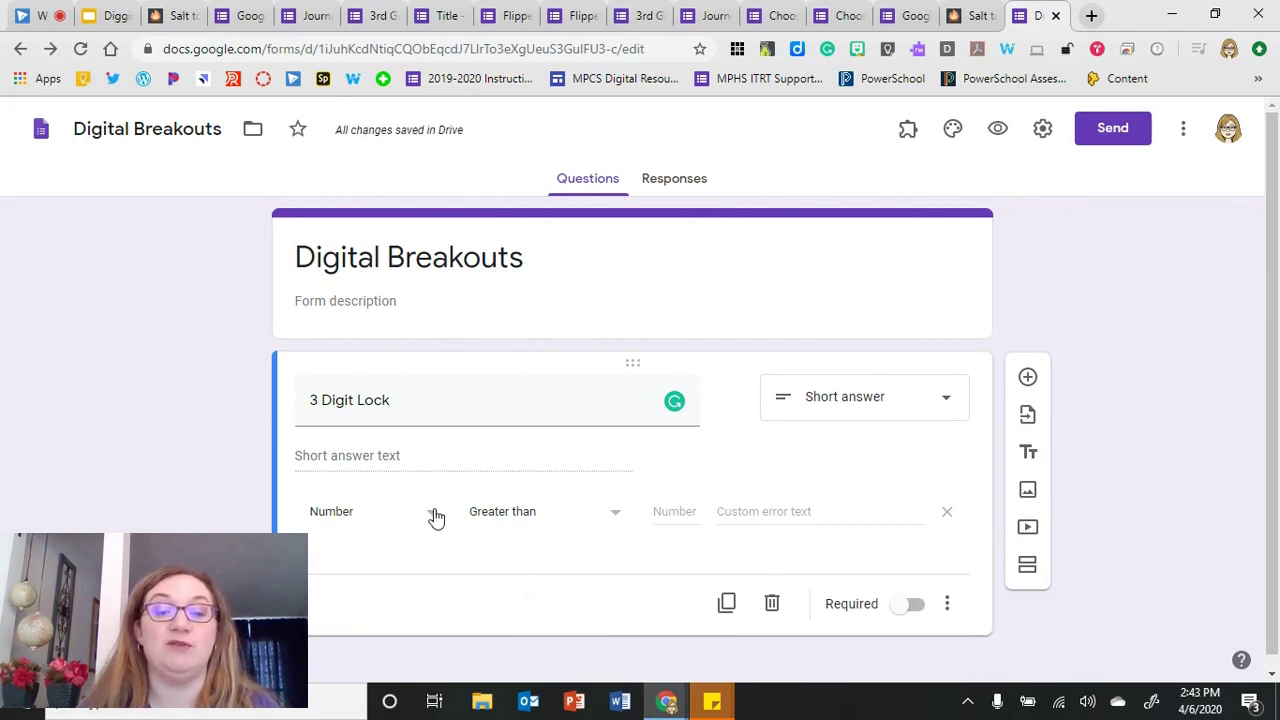
click(615, 520)
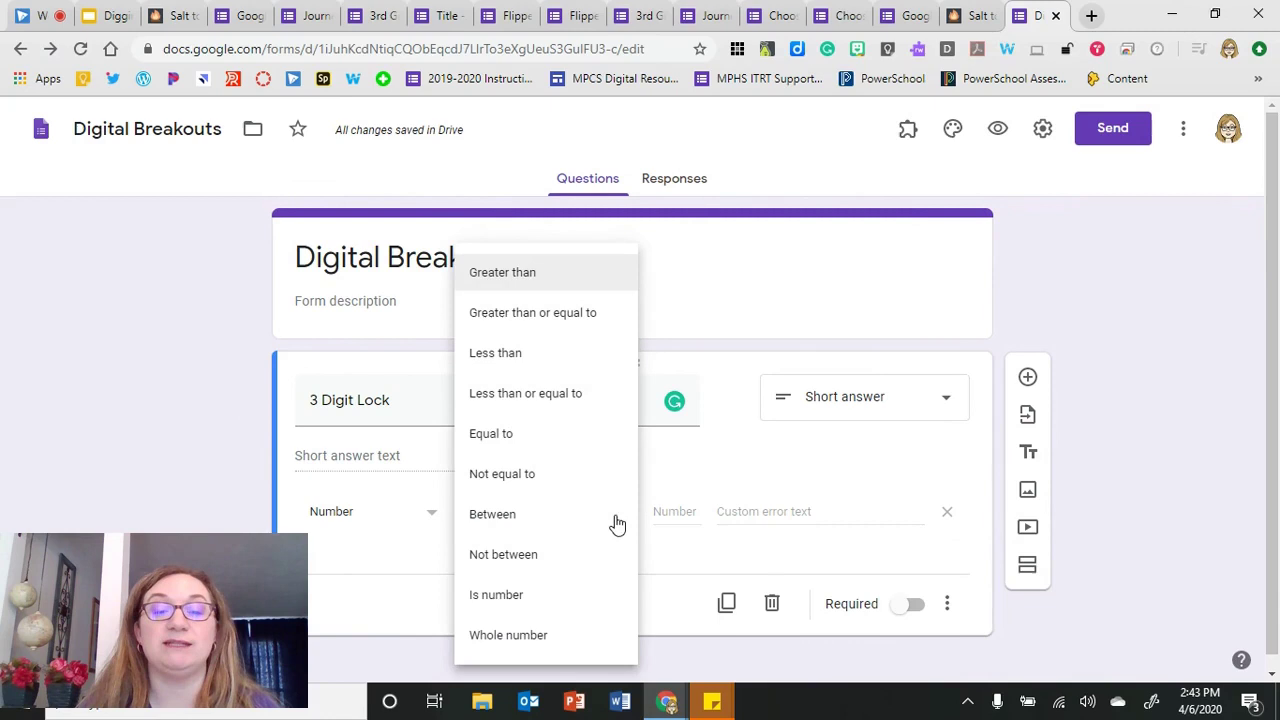
click(545, 436)
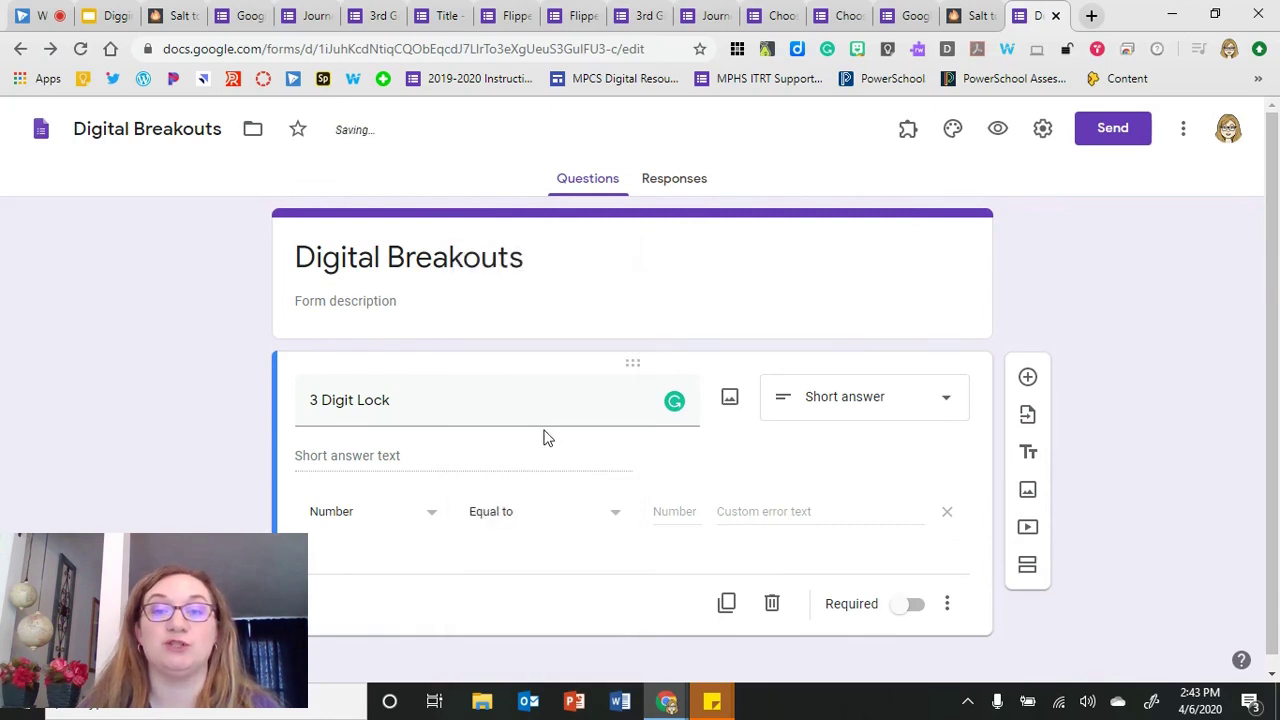
click(671, 513)
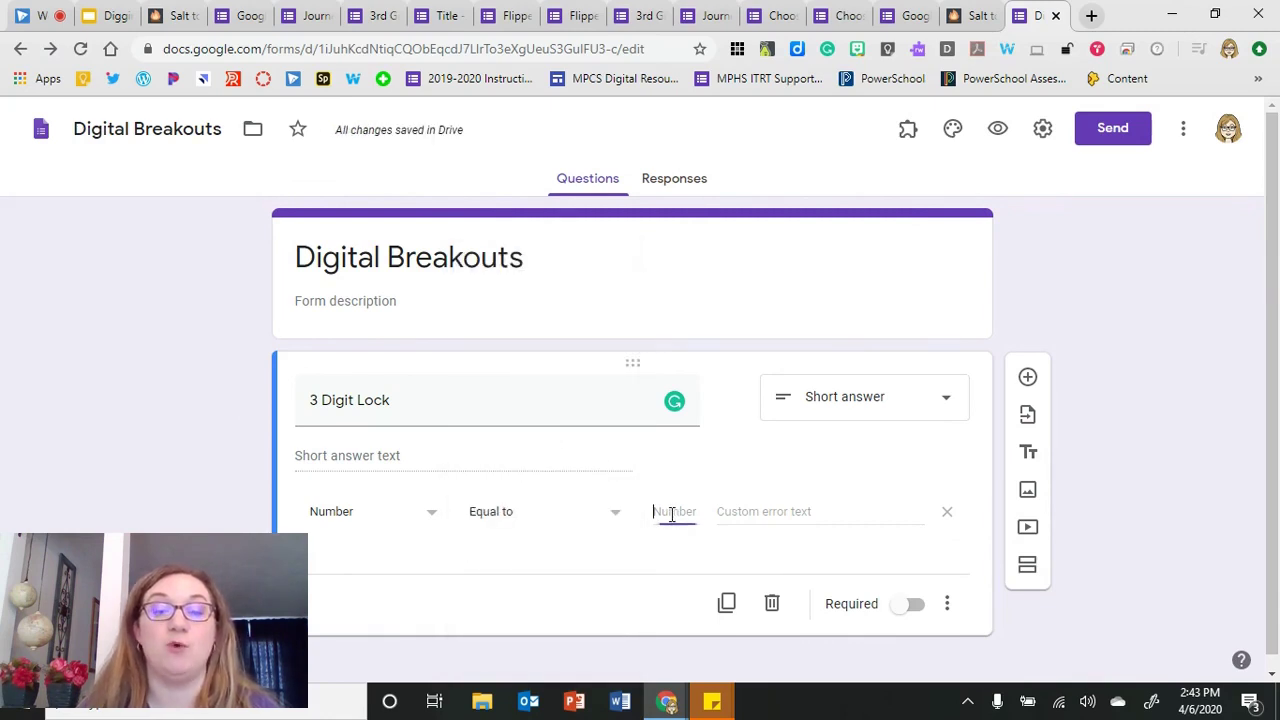
text(318)
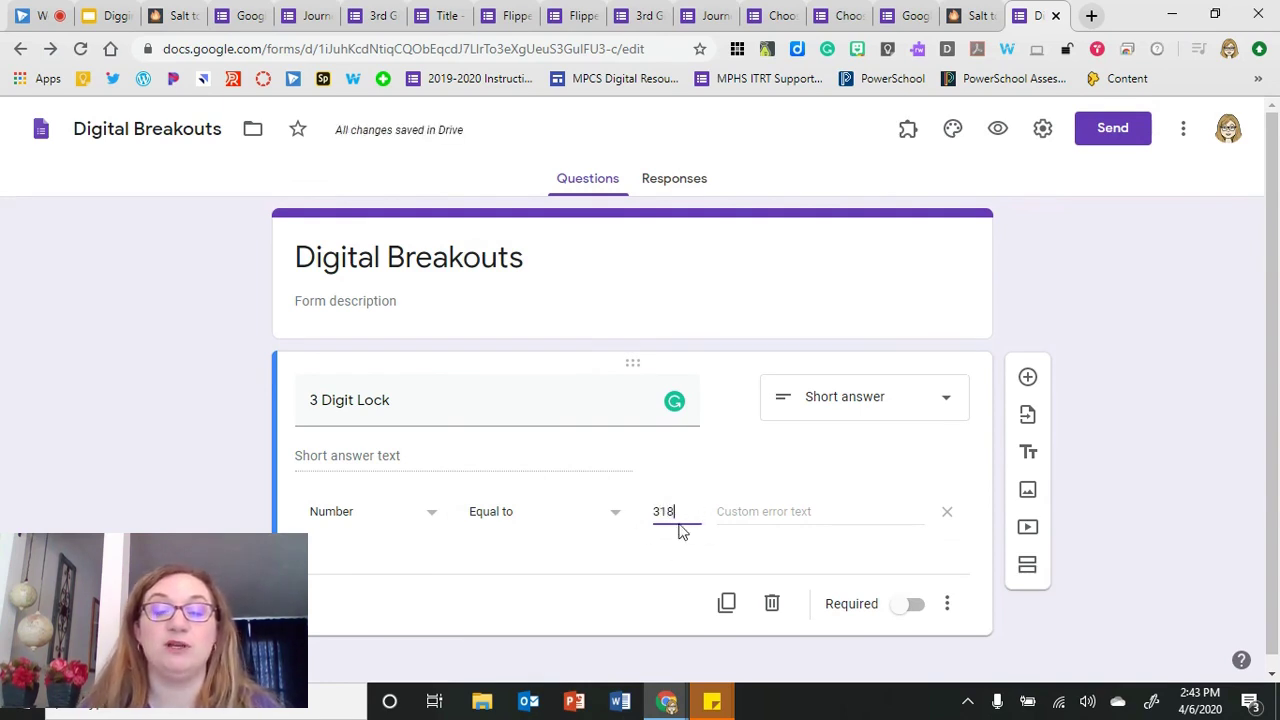
click(771, 512)
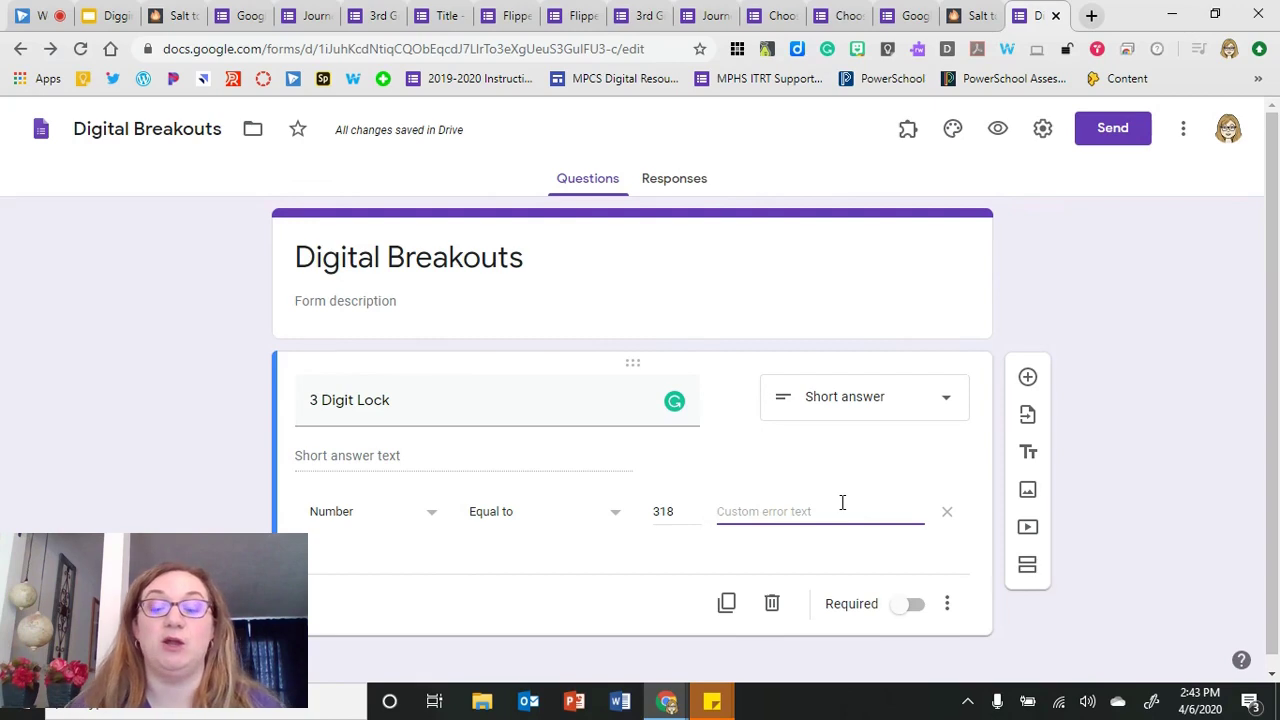
text(still )
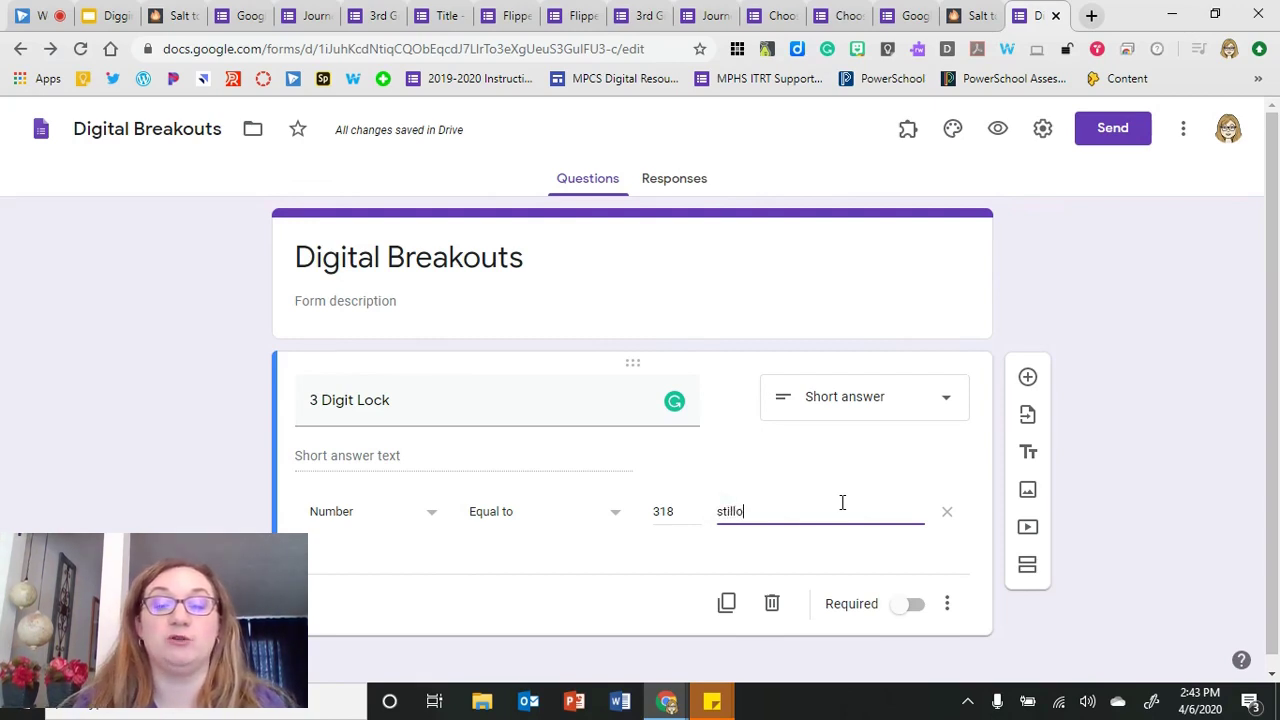
text(locked)
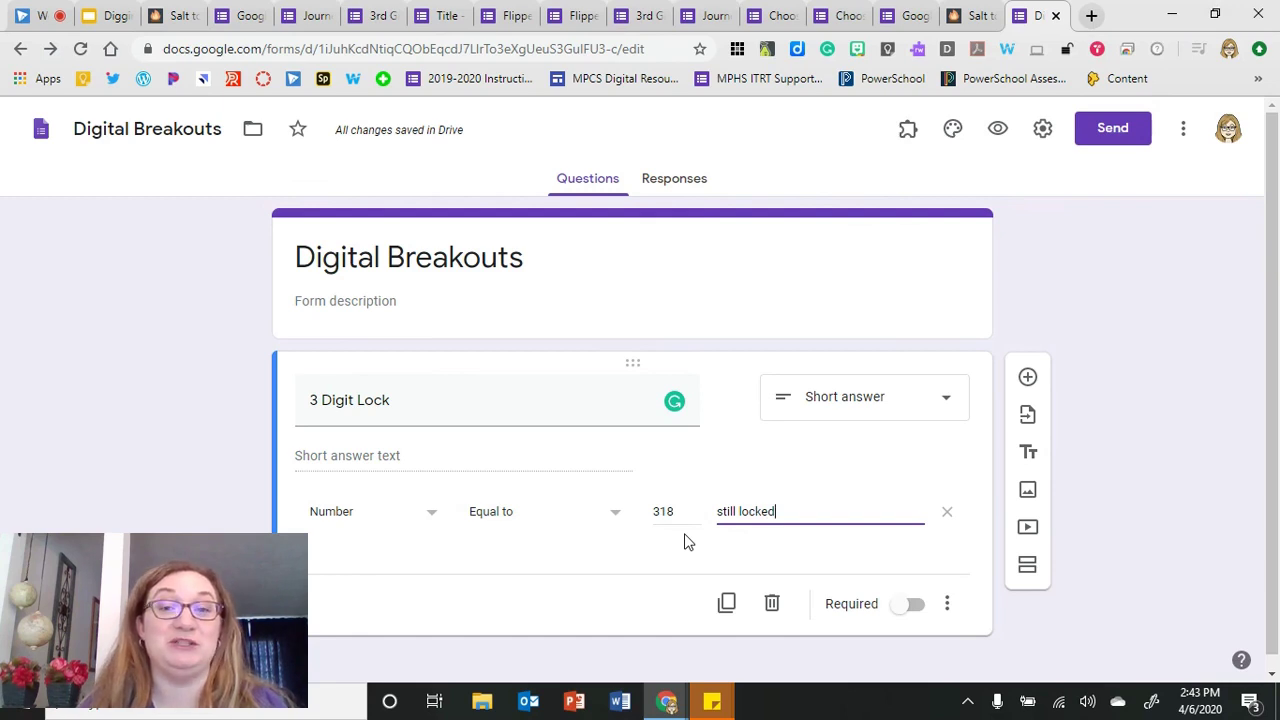
- Change the 3 Digit Lock question's validation to text that contains "Apple", and return to the Digging into Google Forms slides
click(434, 517)
click(357, 557)
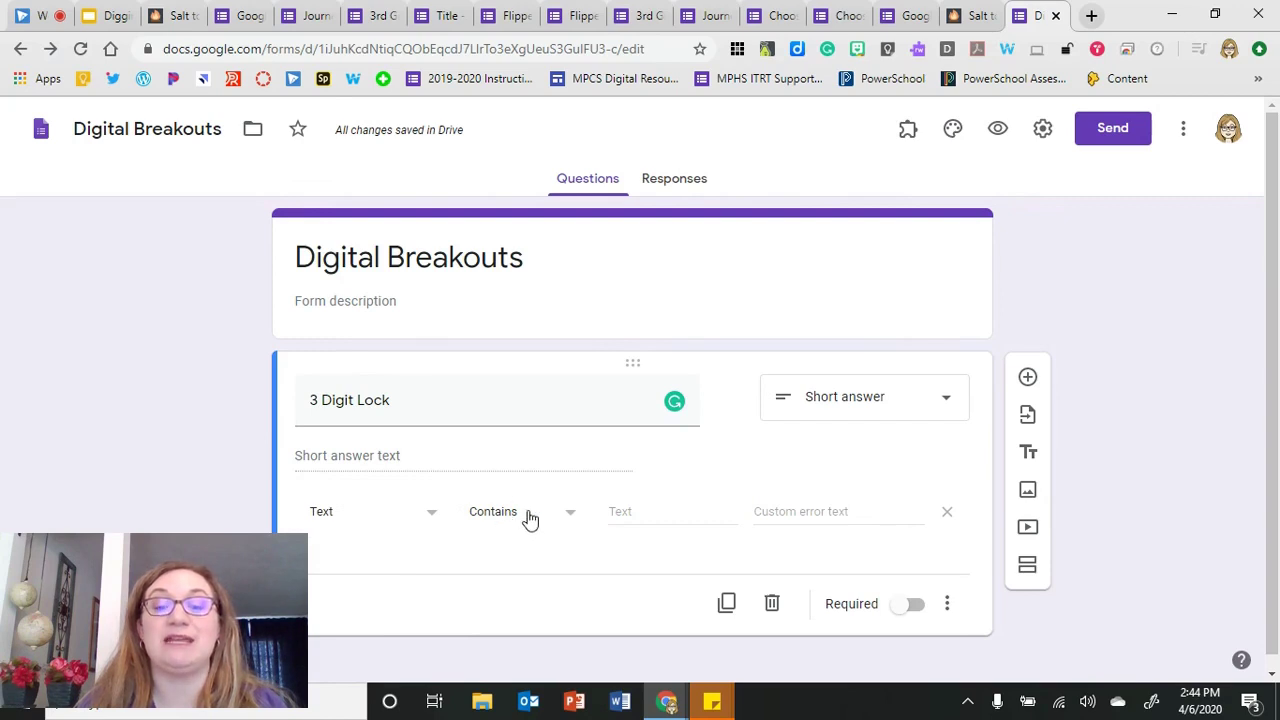
click(641, 511)
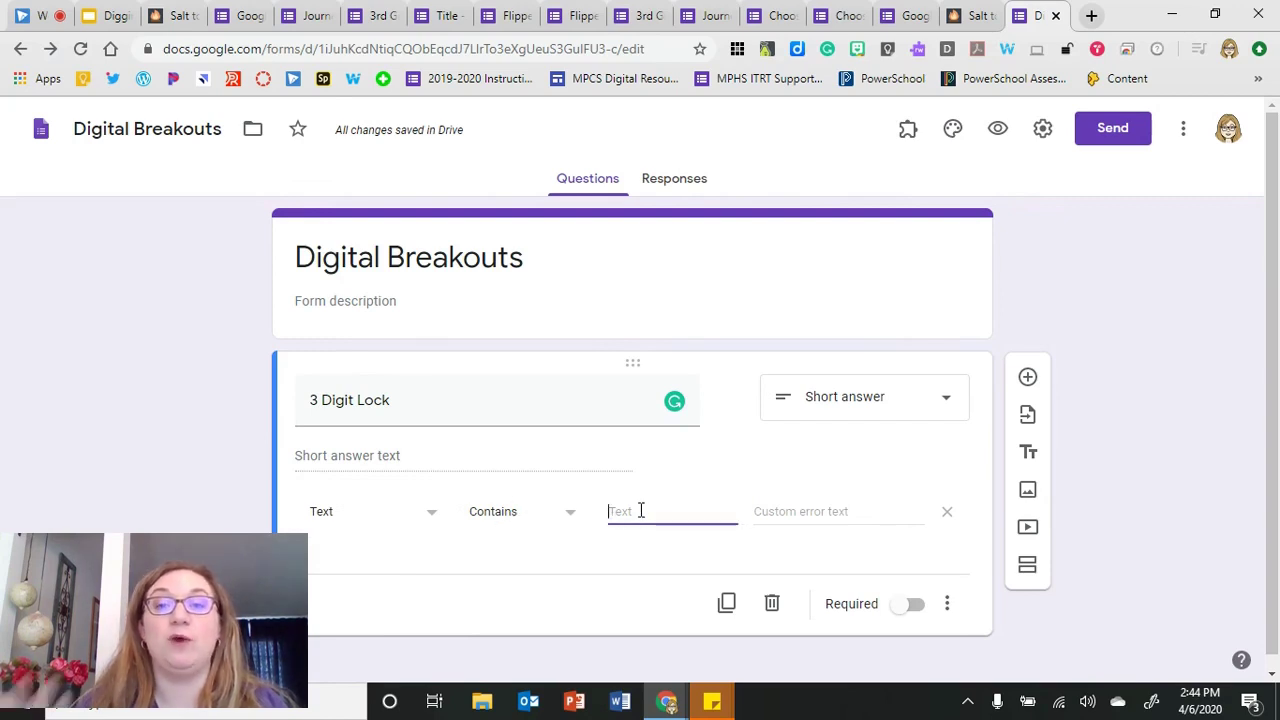
text(apple)
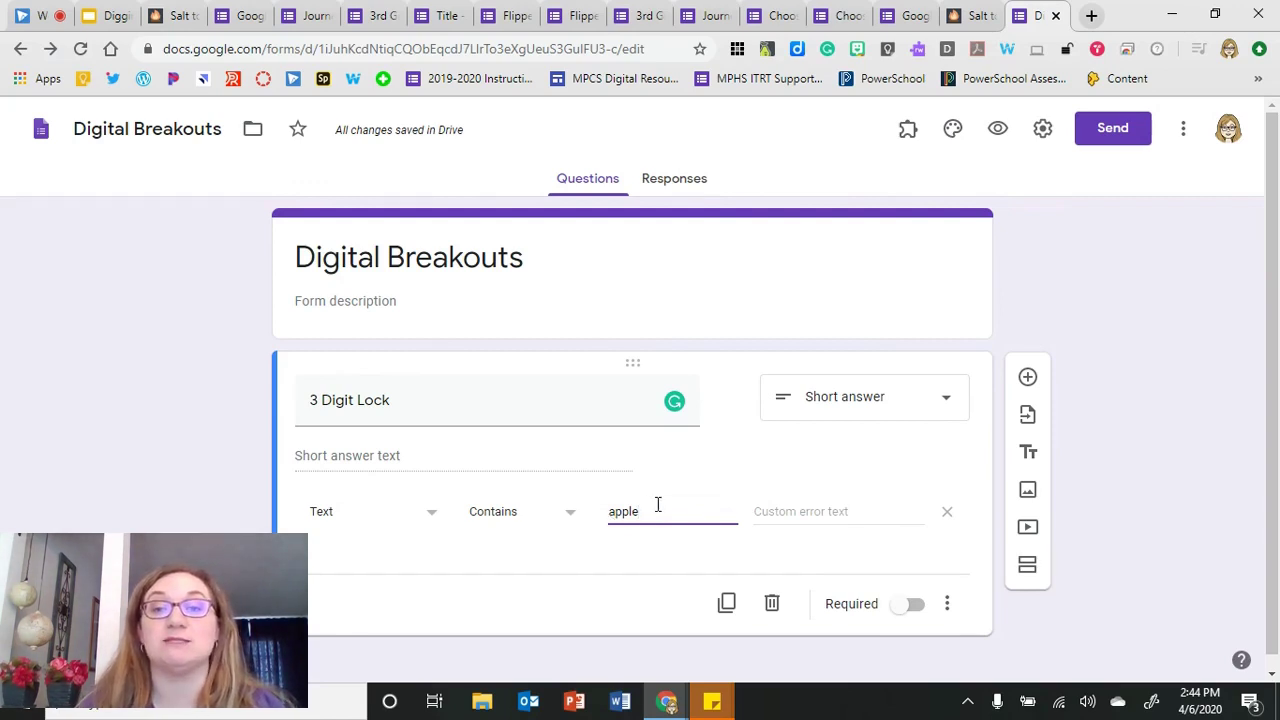
drag(657, 507, 606, 517)
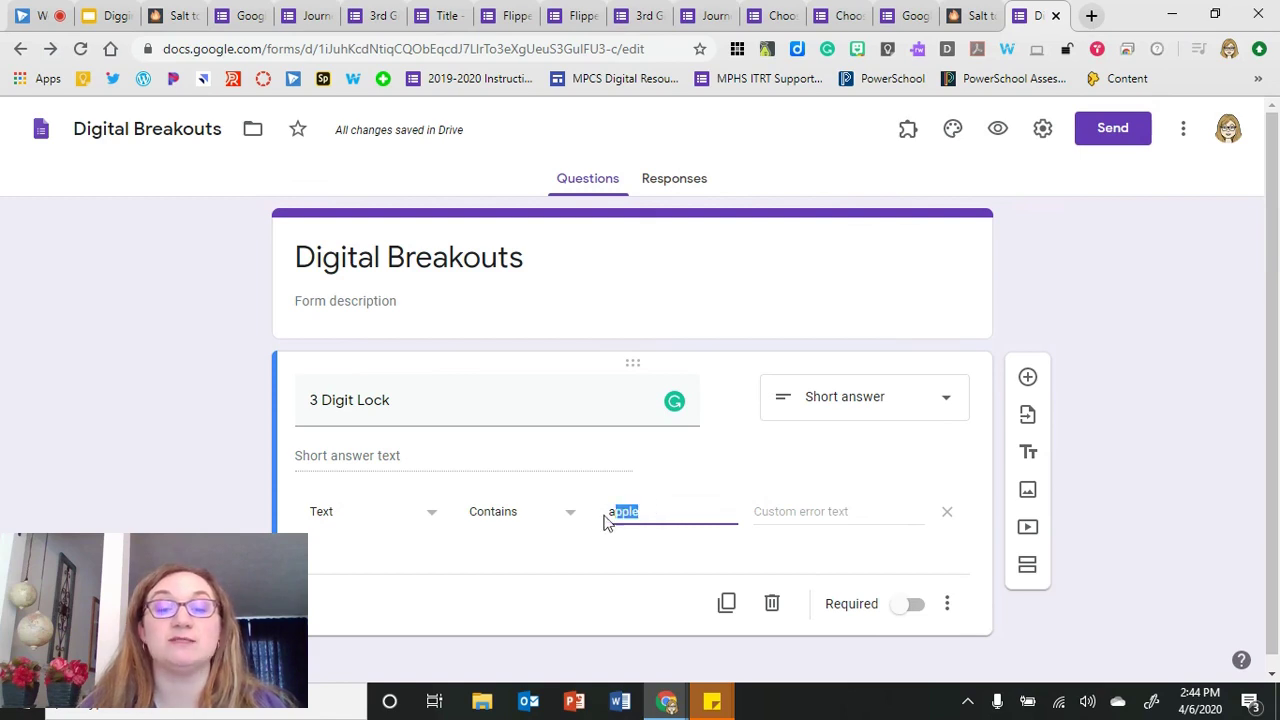
text(Apple)
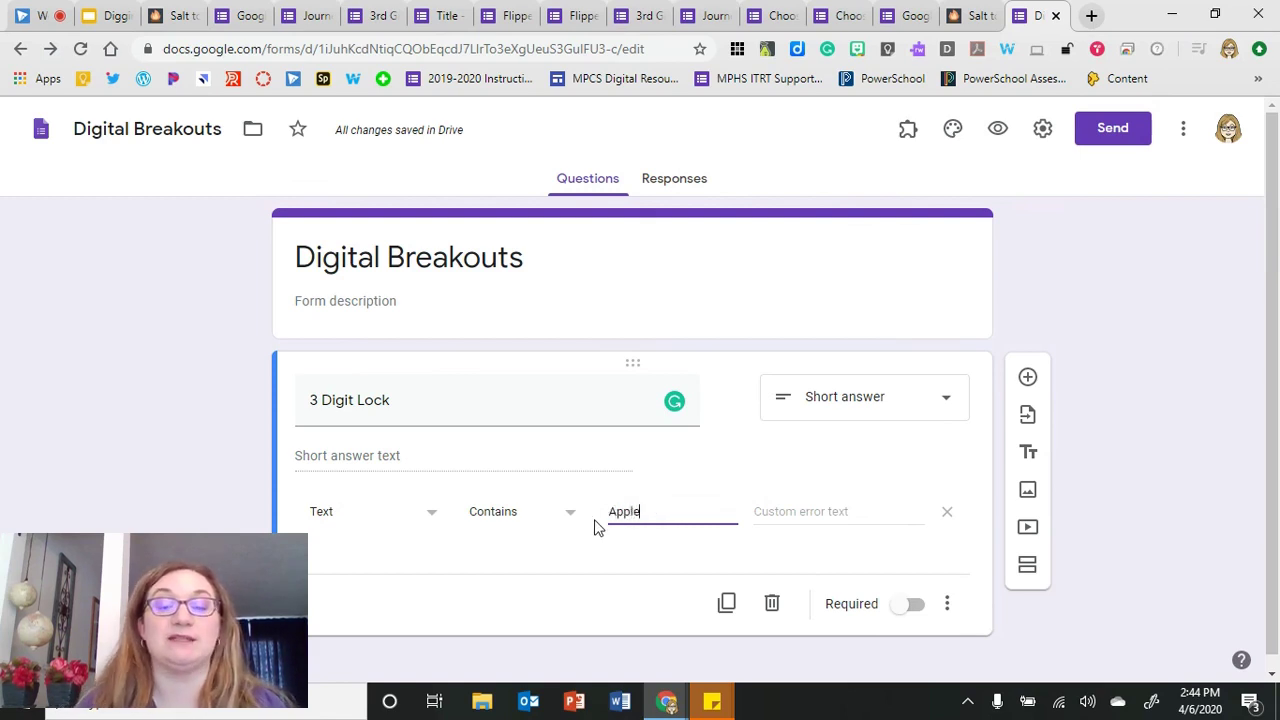
click(613, 540)
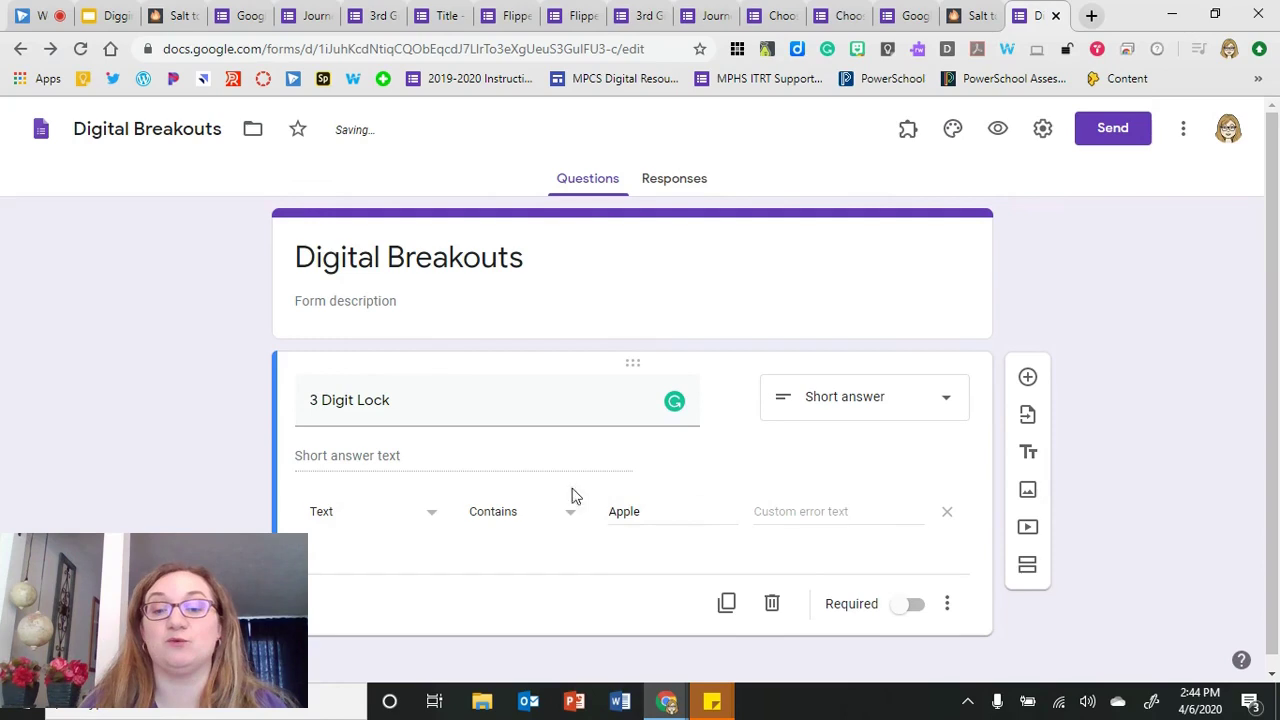
click(657, 511)
drag(663, 510, 608, 511)
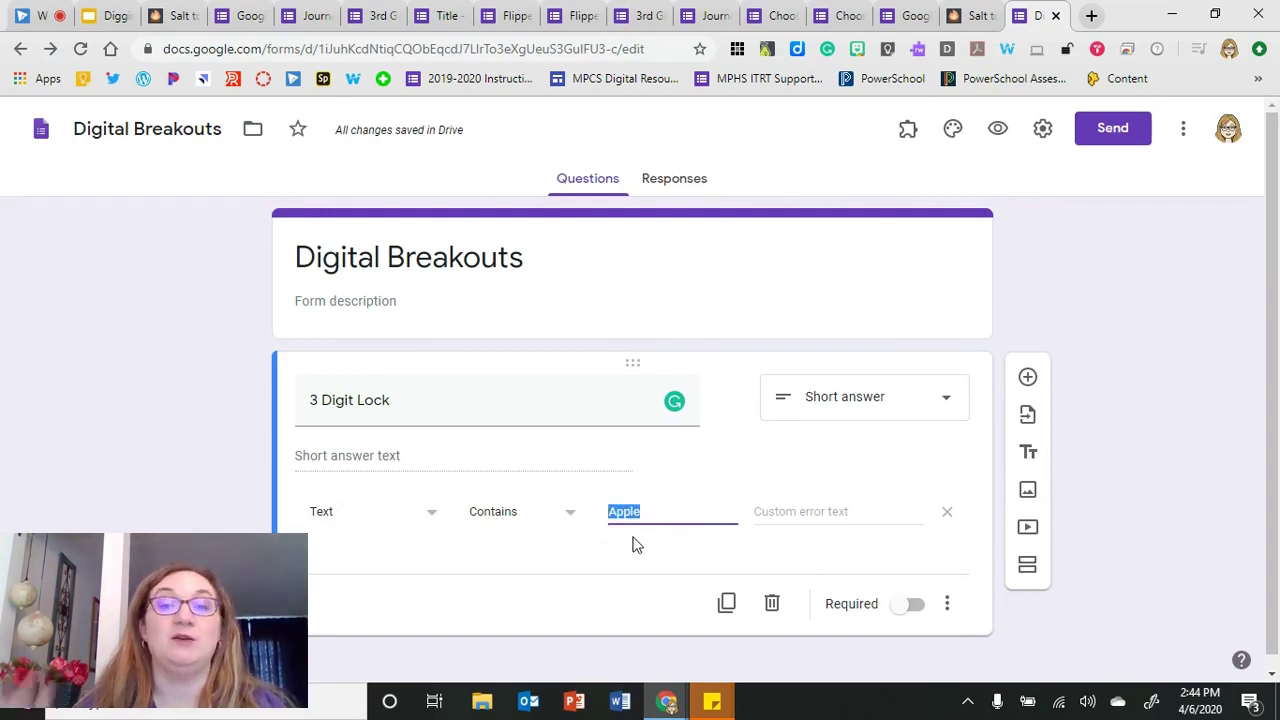
click(776, 513)
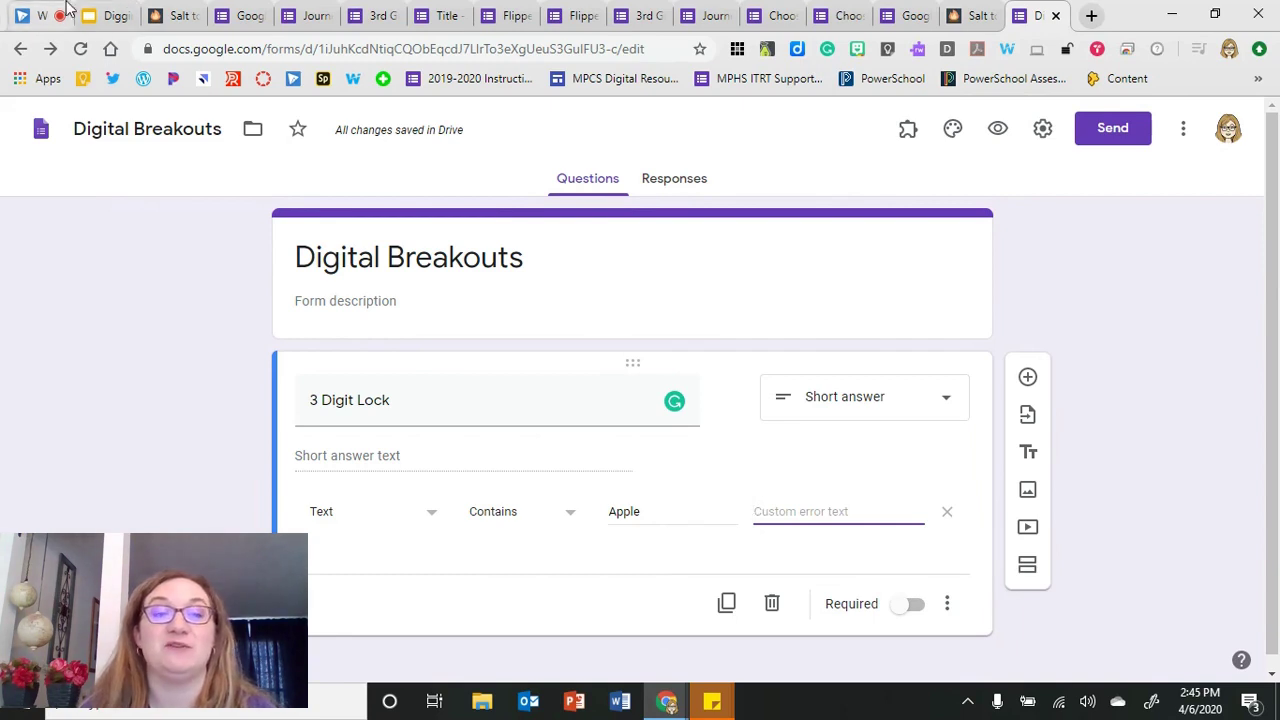
click(106, 20)
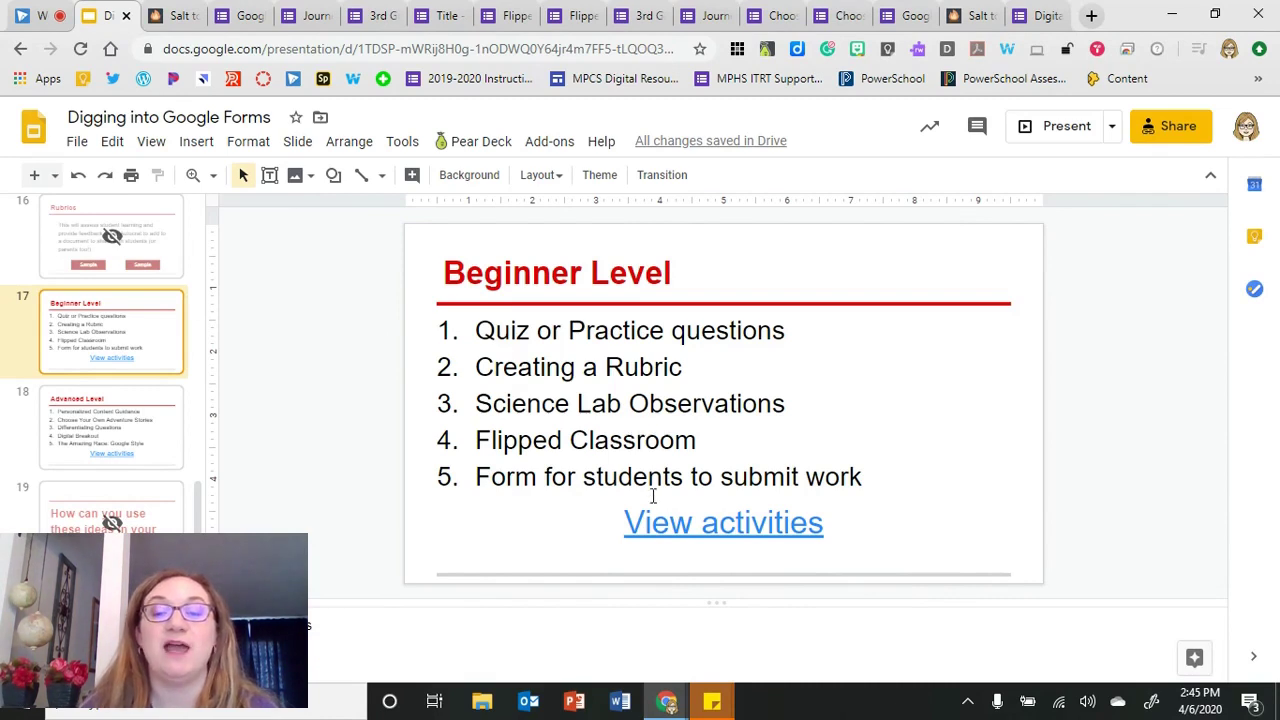
- Open the linked Beginner Level activities document, review its activities table through the Flipped Classroom row, and return to the Digging into Google Forms slides
click(662, 527)
click(711, 560)
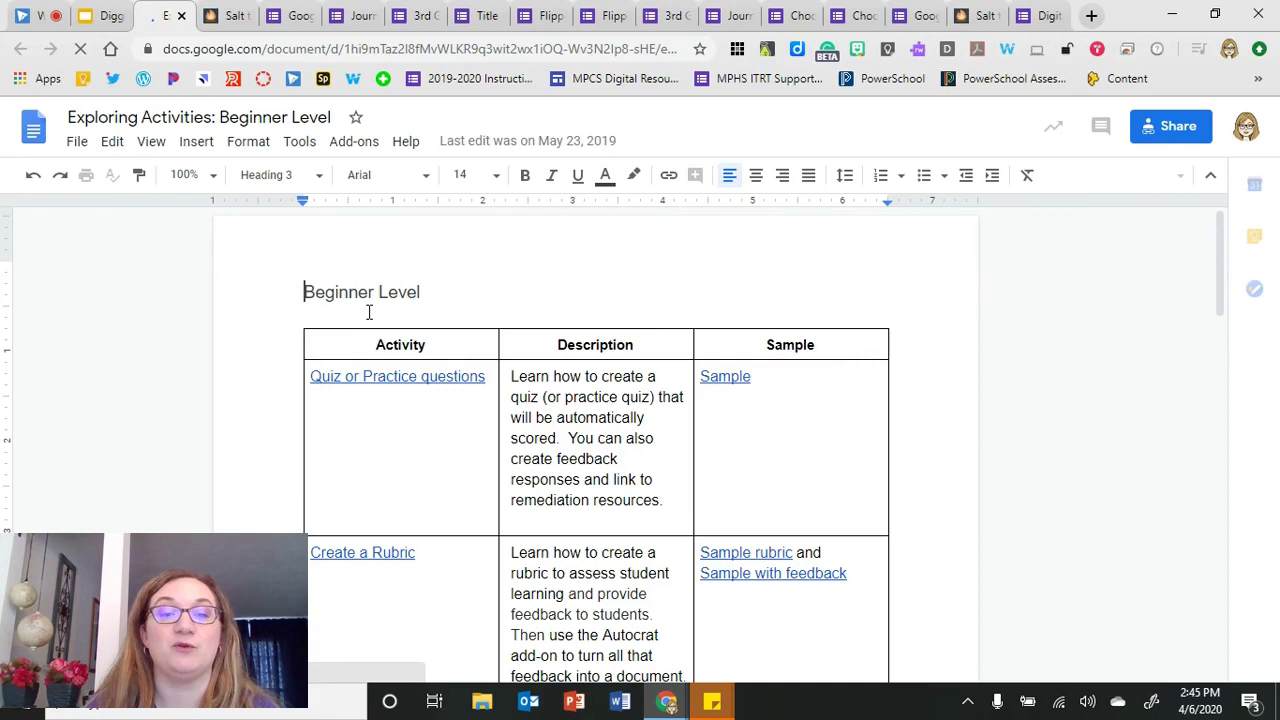
scroll(275, 405, down, 3)
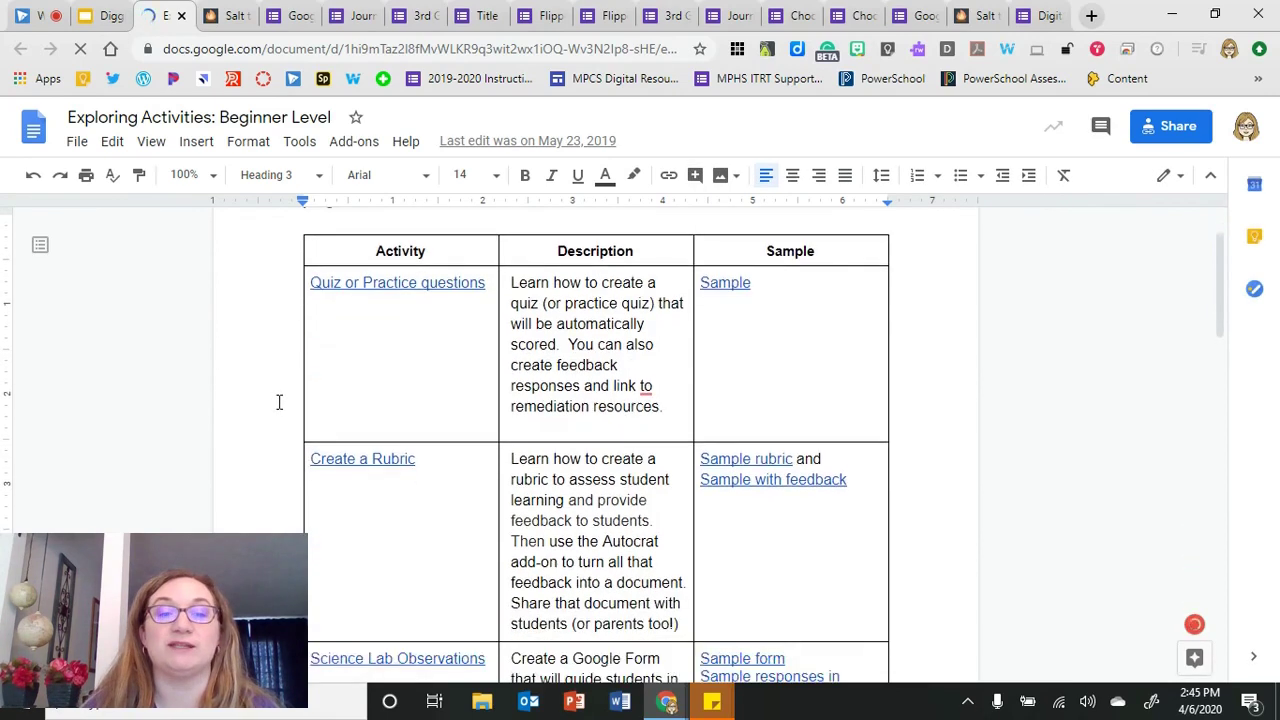
scroll(279, 401, down, 4)
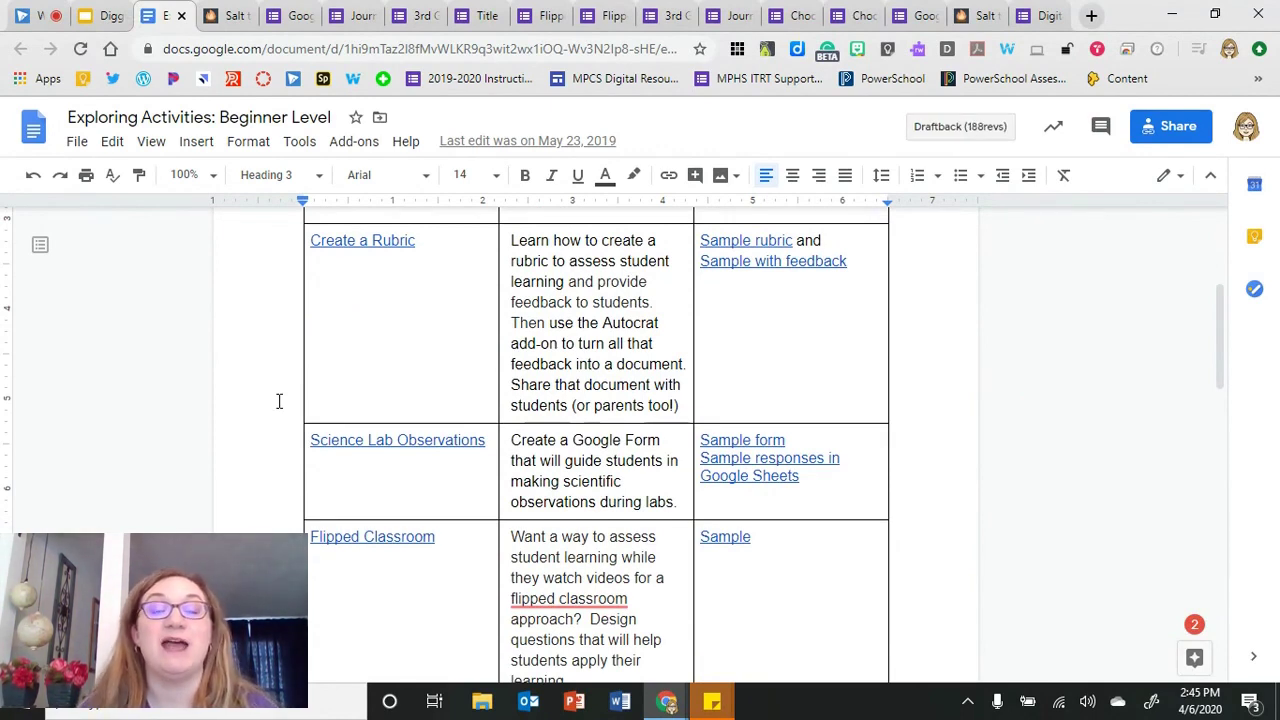
click(100, 15)
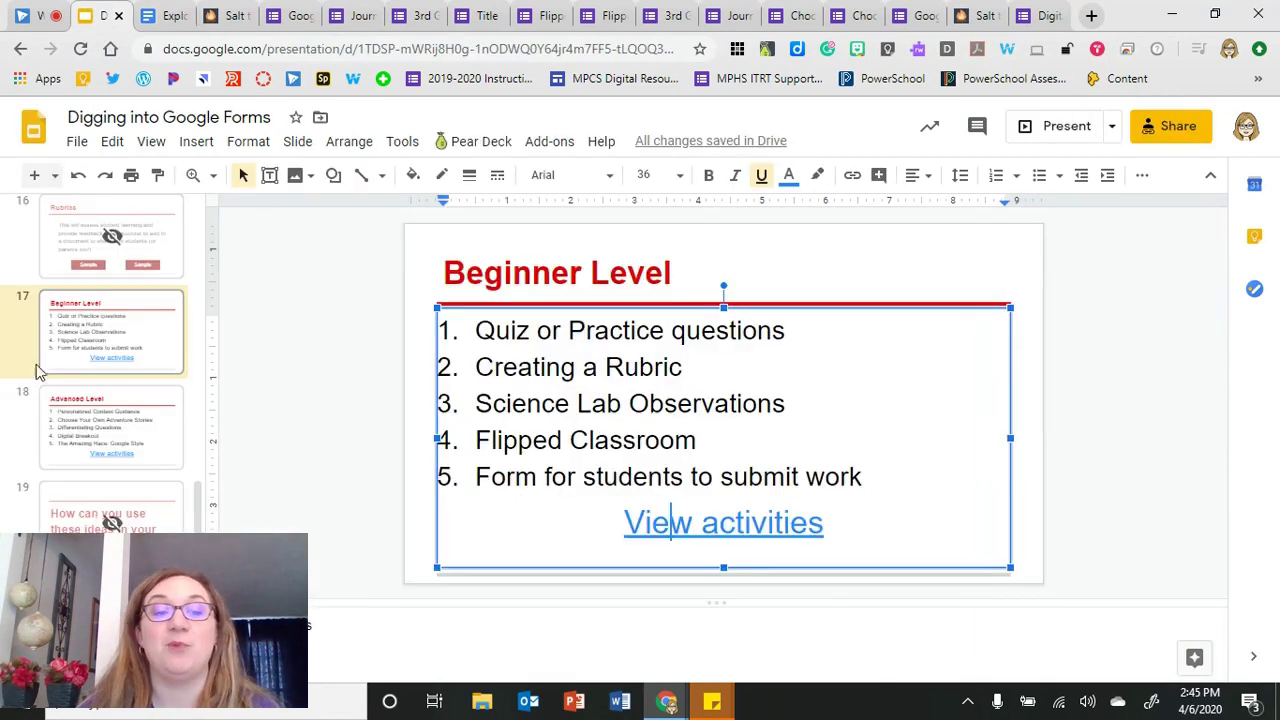
- Show the Advanced Level slide, and present the Resources slides full screen from the Teacher Center links through the Choose-Your-Own Journey Stories links
click(105, 402)
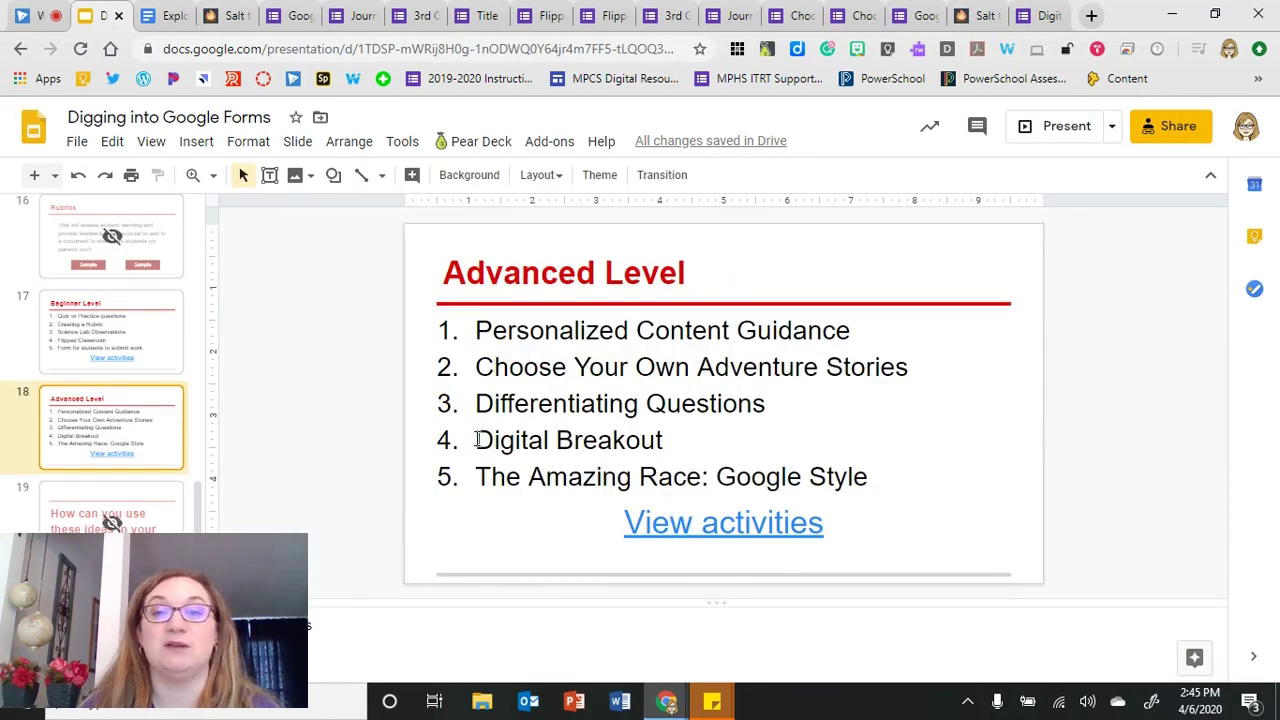
scroll(147, 505, down, 1)
scroll(145, 507, down, 2)
click(138, 510)
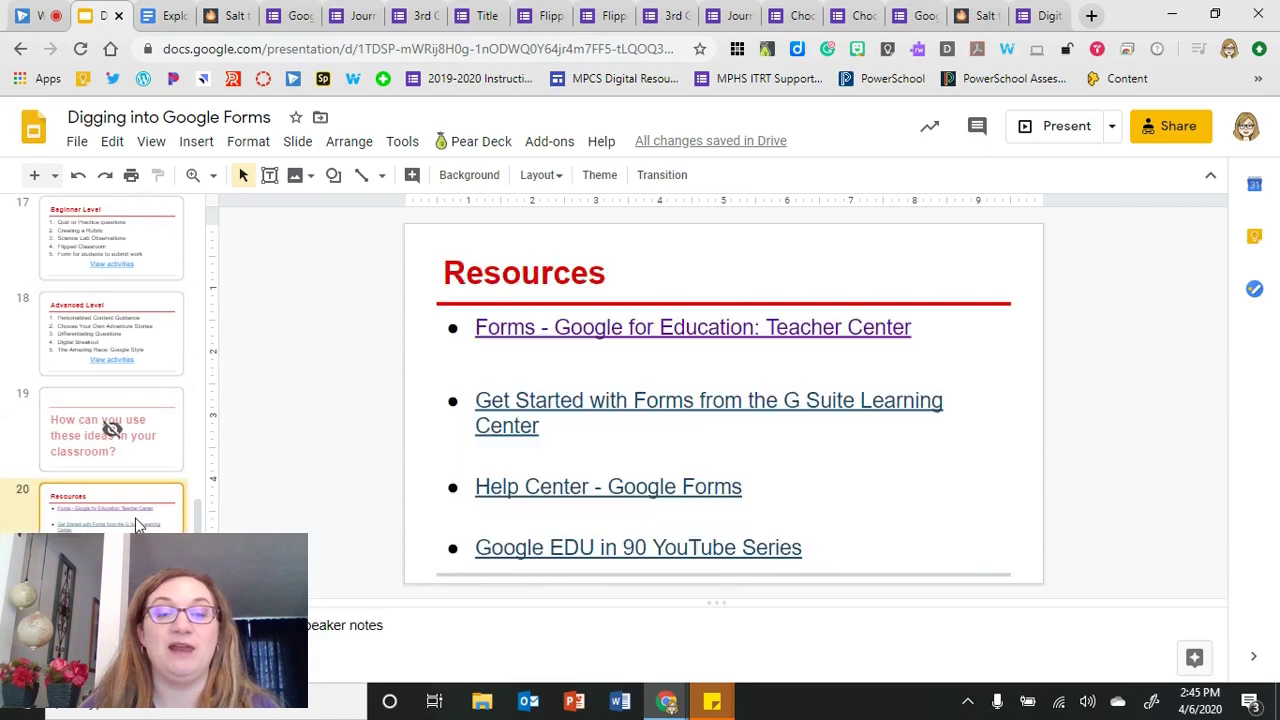
click(1067, 128)
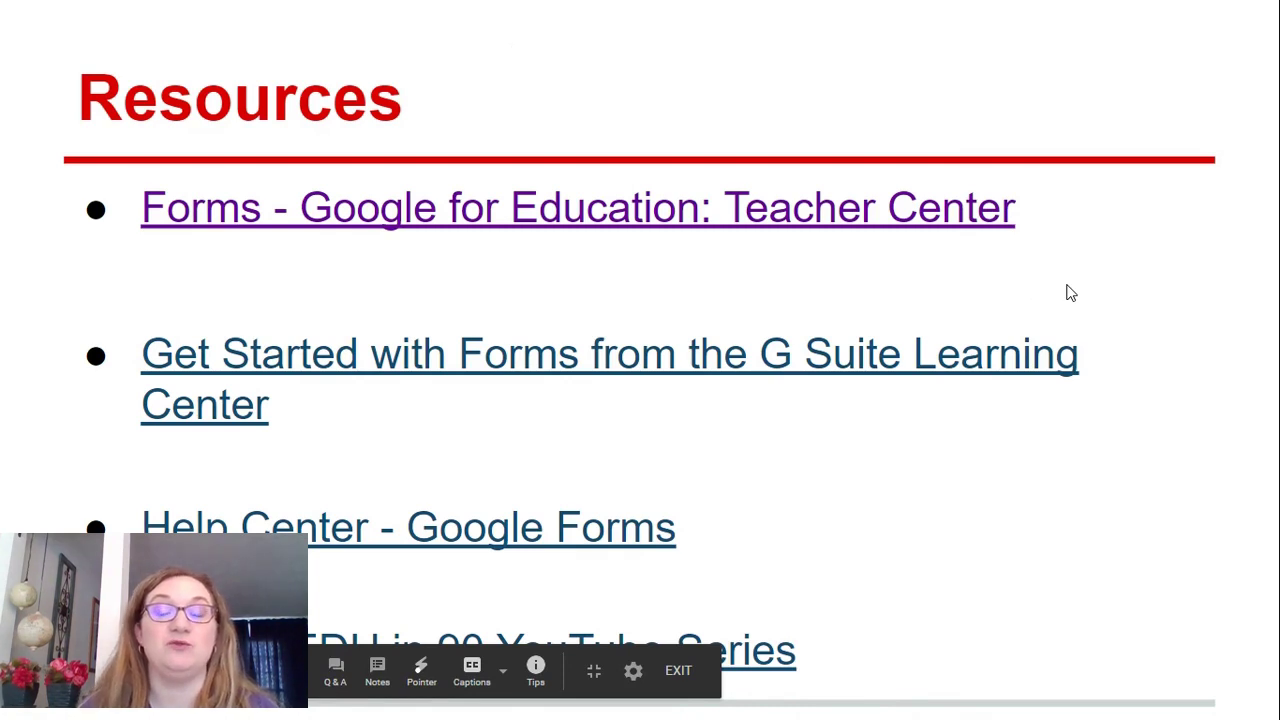
key(Right)
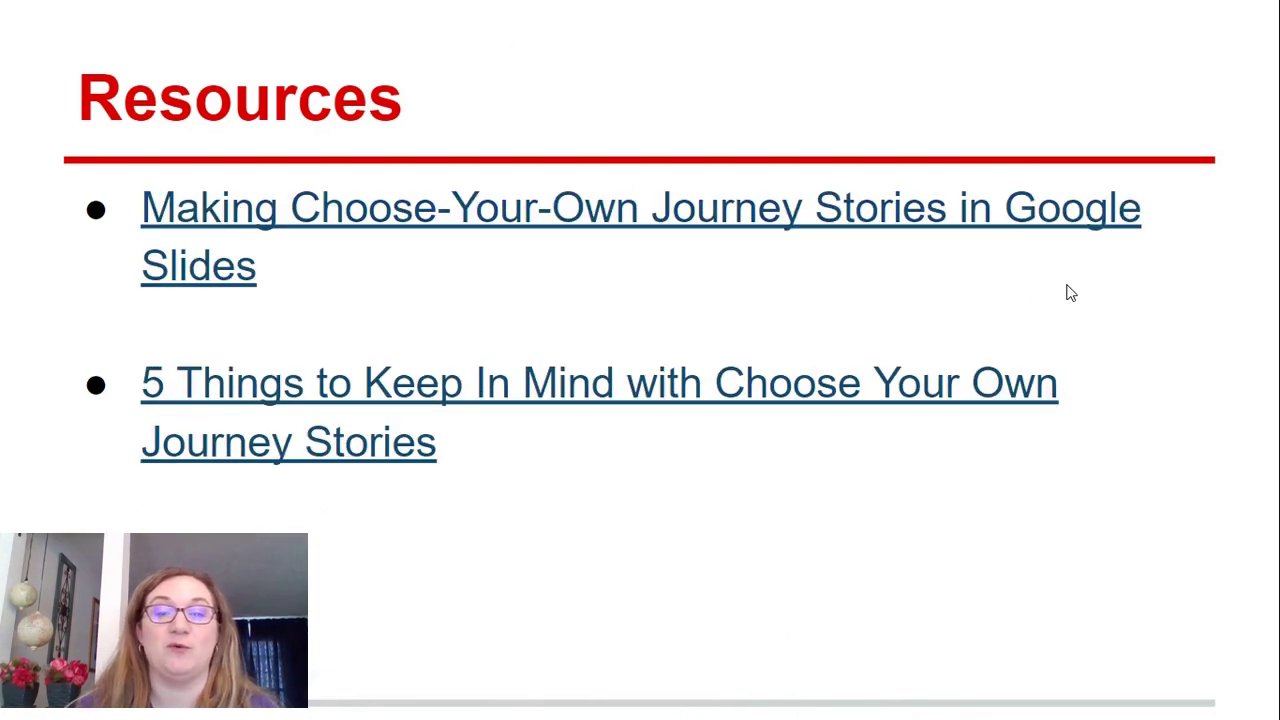